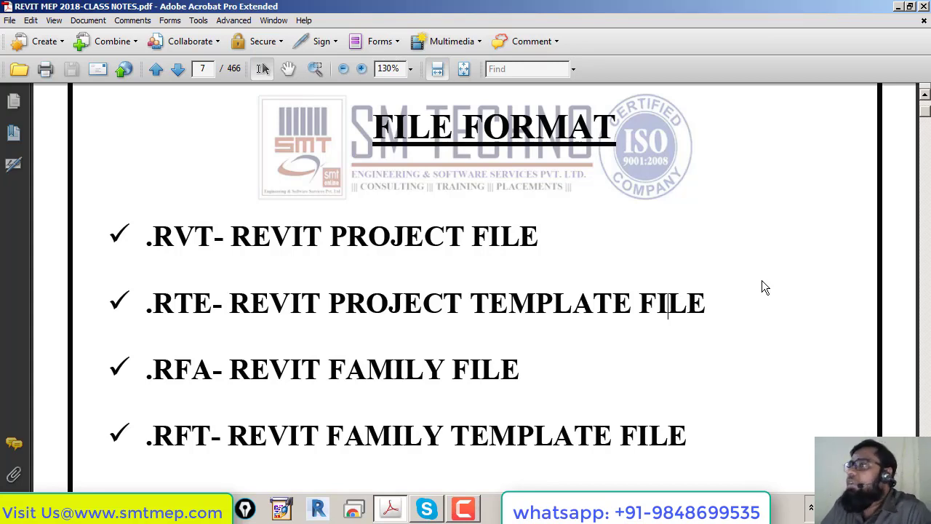
# Step: Highlight the .RVT project and .RTE project template extensions in the File Format list
pyautogui.scroll(-1, 734, 269)
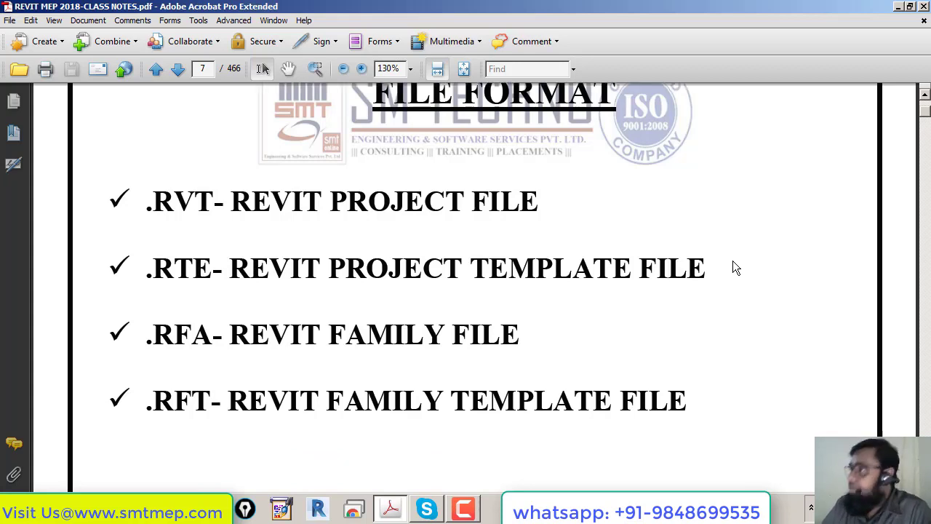
pyautogui.scroll(1, 733, 262)
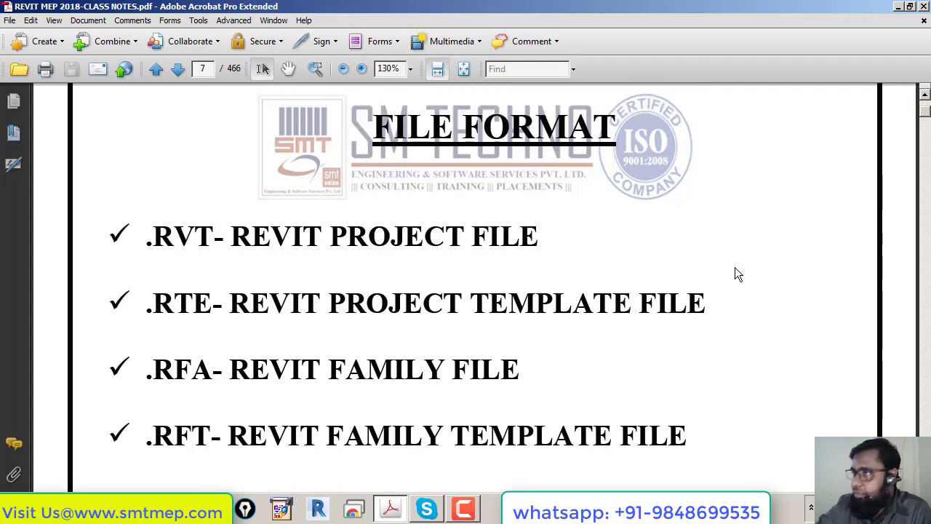
pyautogui.scroll(-1, 735, 273)
pyautogui.moveTo(148, 207); pyautogui.dragTo(214, 206)
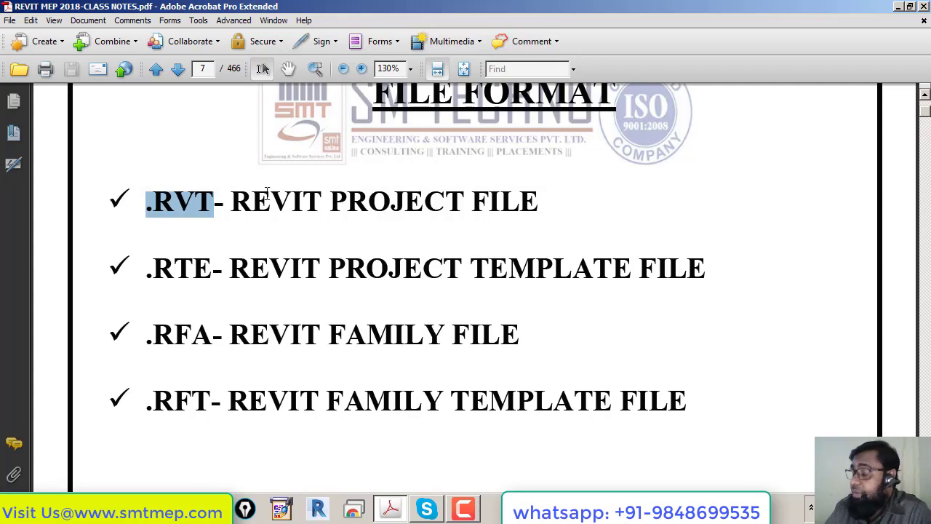
pyautogui.moveTo(147, 269); pyautogui.dragTo(212, 269)
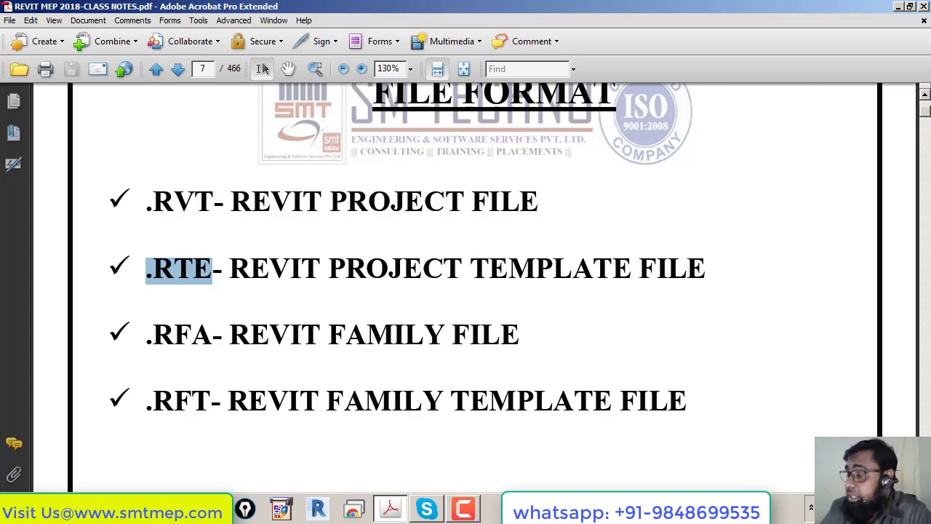
# Step: Highlight the .RFA and .RFT family extensions in the File Format list, comparing .RFT with the .RTE project template extension
pyautogui.moveTo(329, 334); pyautogui.dragTo(439, 336)
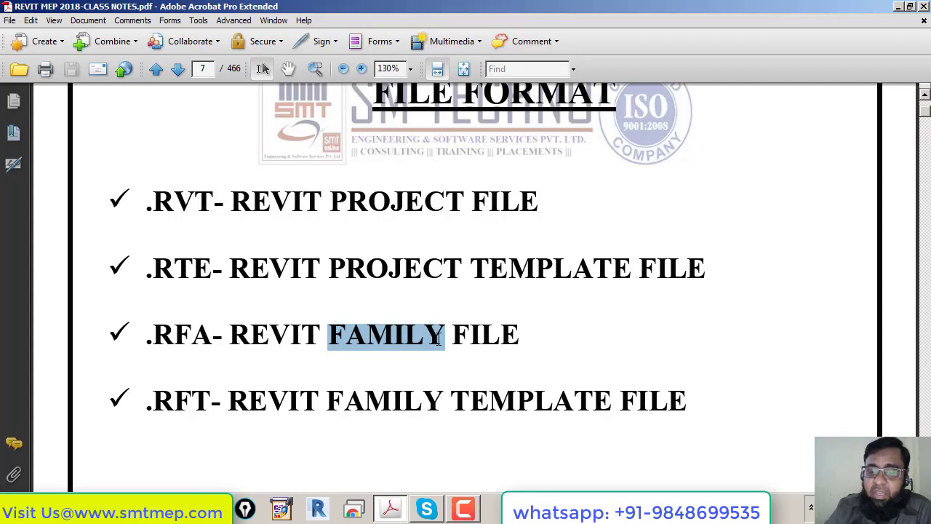
pyautogui.moveTo(147, 334); pyautogui.dragTo(206, 342)
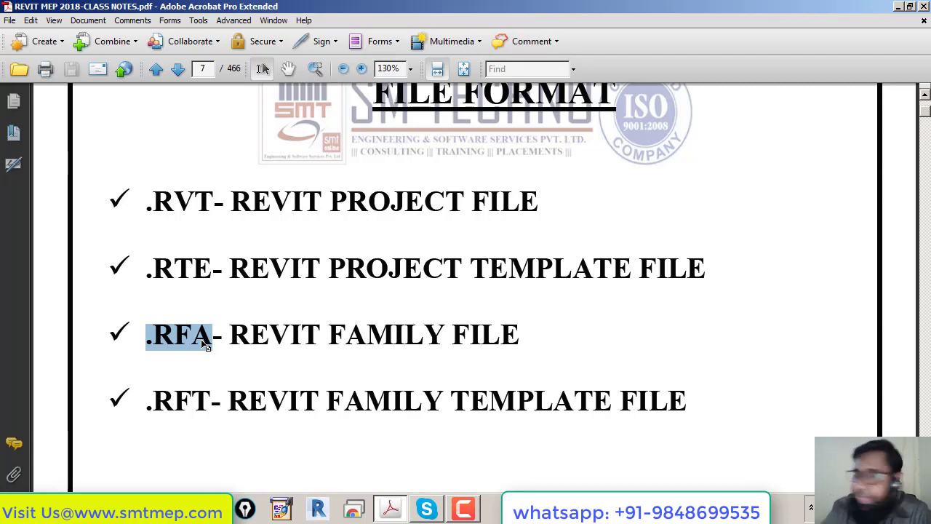
pyautogui.click(228, 401)
pyautogui.moveTo(147, 402); pyautogui.dragTo(208, 410)
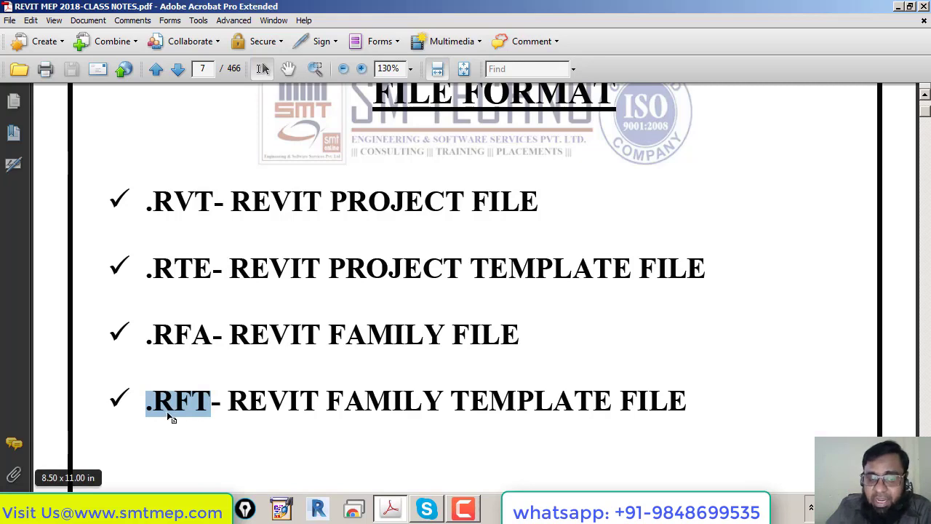
pyautogui.moveTo(146, 270); pyautogui.dragTo(206, 275)
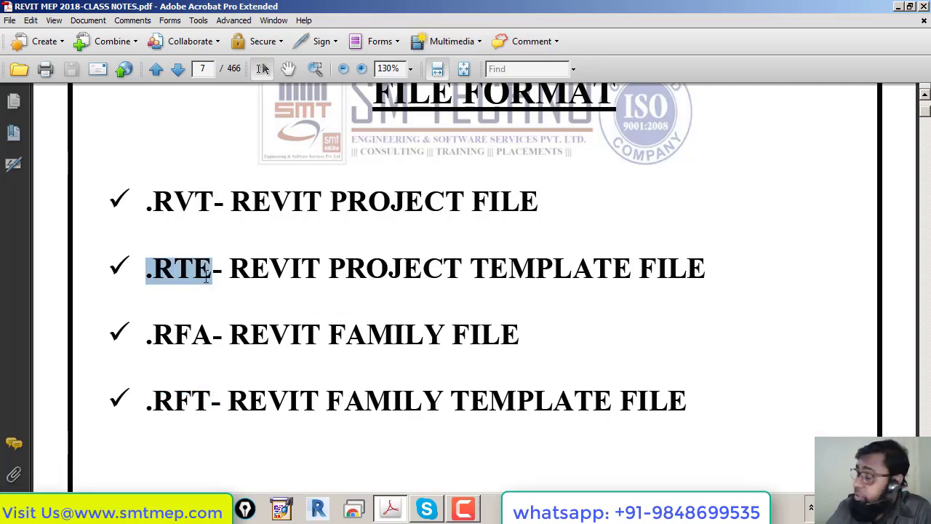
pyautogui.moveTo(144, 408); pyautogui.dragTo(211, 412)
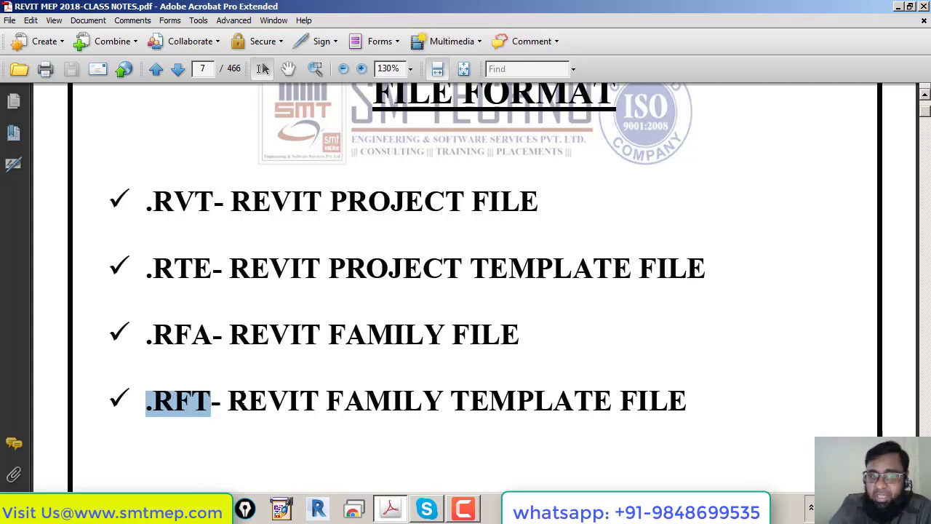
# Step: Go past the Revit Screen diagram on page 8 and highlight the DIMENSIONS IN BIM heading
pyautogui.scroll(-1, 260, 235)
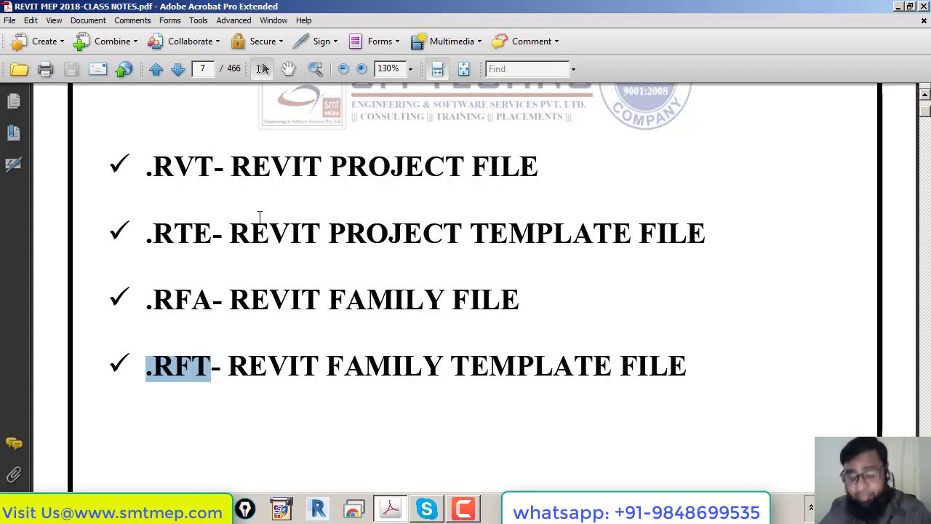
pyautogui.scroll(-1, 269, 233)
pyautogui.click(409, 366)
pyautogui.scroll(-4, 422, 361)
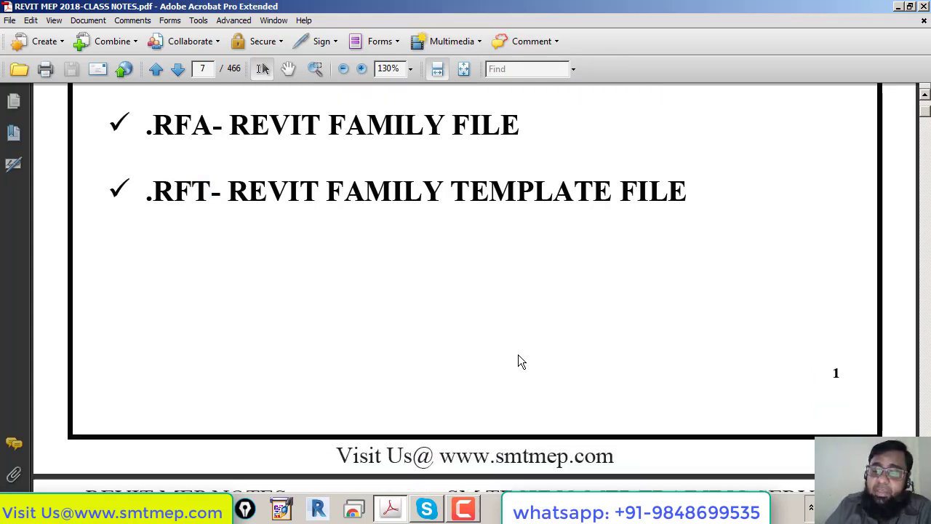
pyautogui.scroll(-2, 518, 362)
pyautogui.scroll(-3, 544, 357)
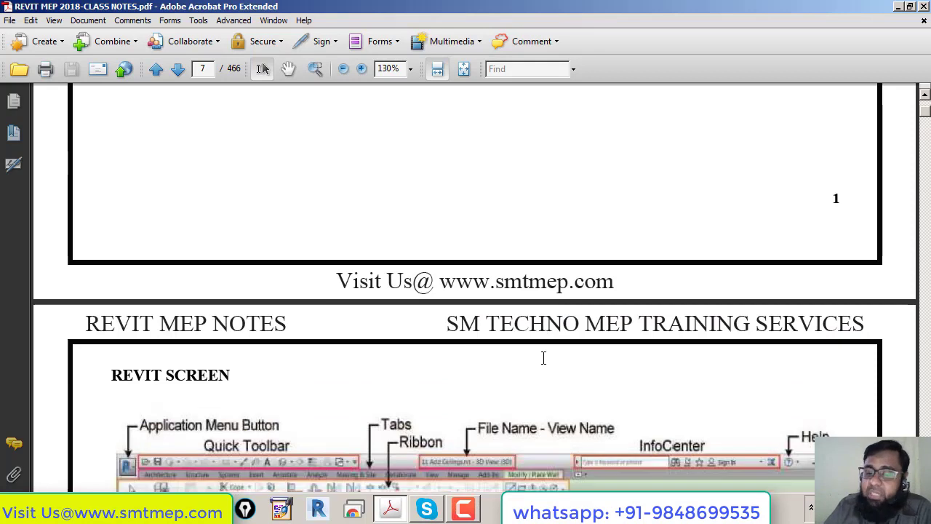
pyautogui.scroll(-2, 545, 360)
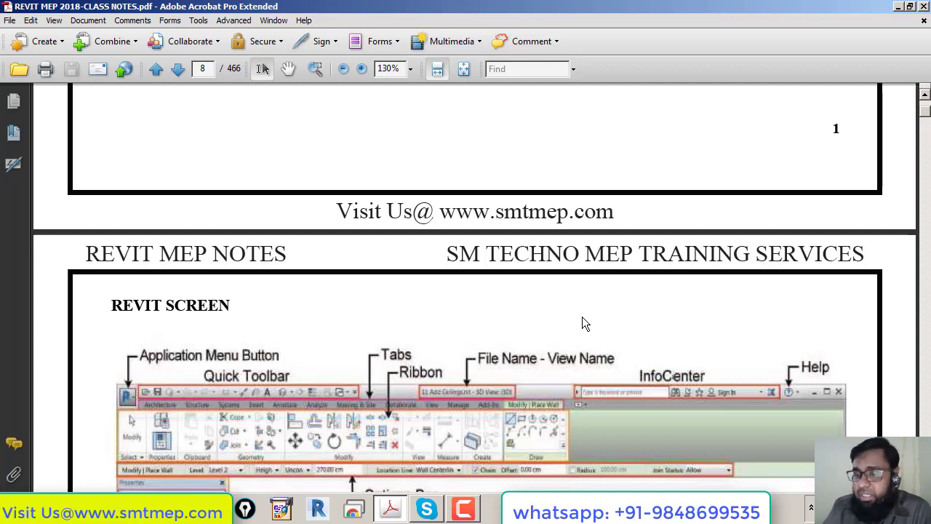
pyautogui.scroll(-10, 582, 318)
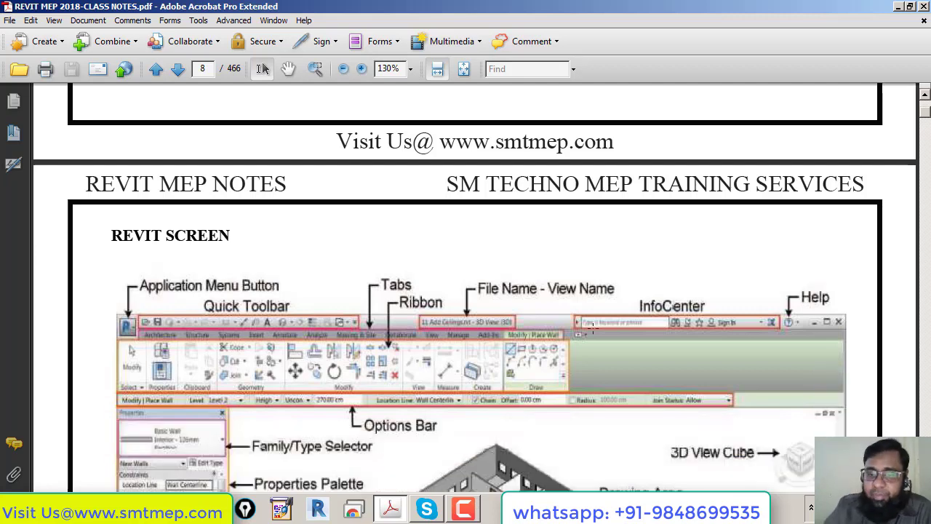
pyautogui.scroll(-1, 593, 329)
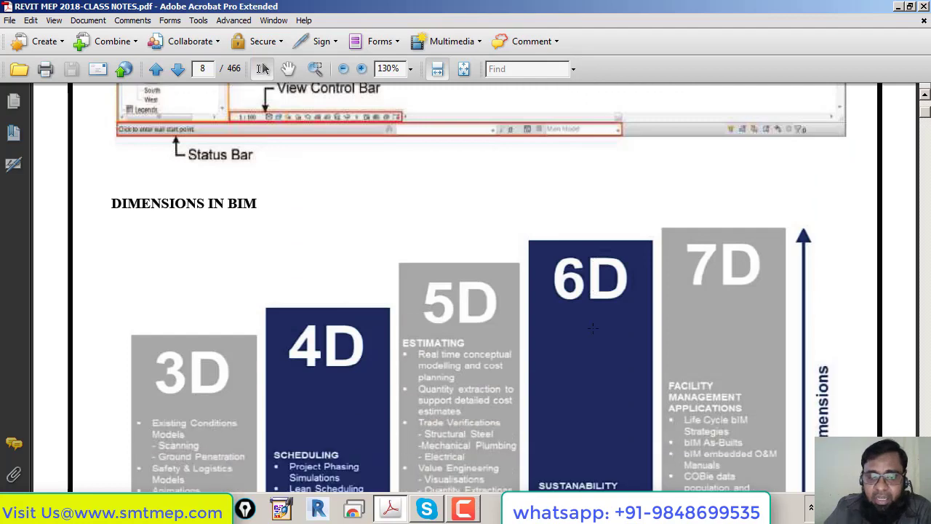
pyautogui.scroll(-4, 593, 329)
pyautogui.scroll(4, 593, 329)
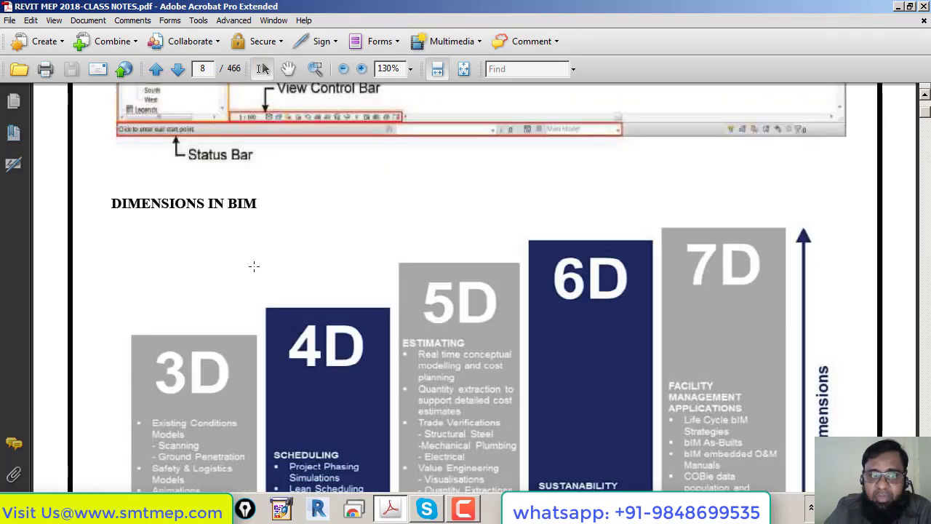
pyautogui.moveTo(110, 205); pyautogui.dragTo(258, 203)
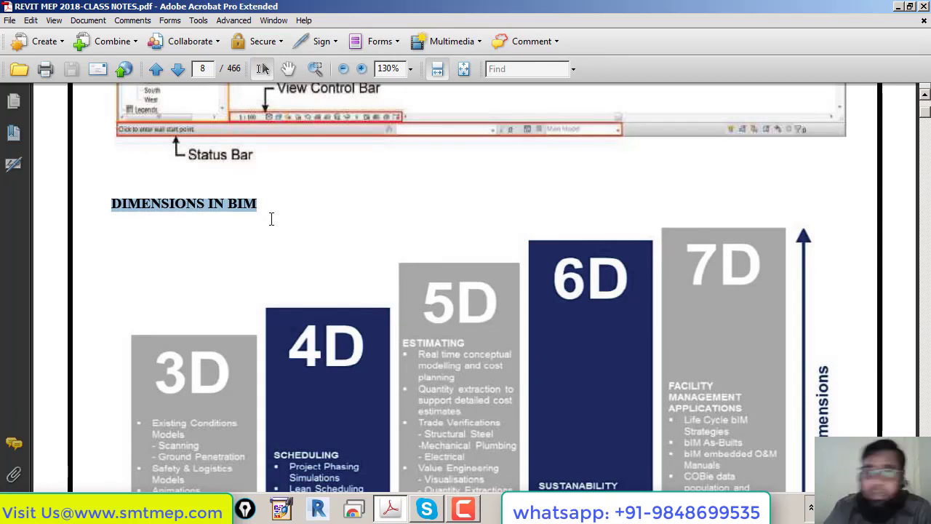
# Step: Examine the 3D and 4D columns of the BIM dimensions chart, highlighting the SCHEDULING label
pyautogui.scroll(-1, 271, 219)
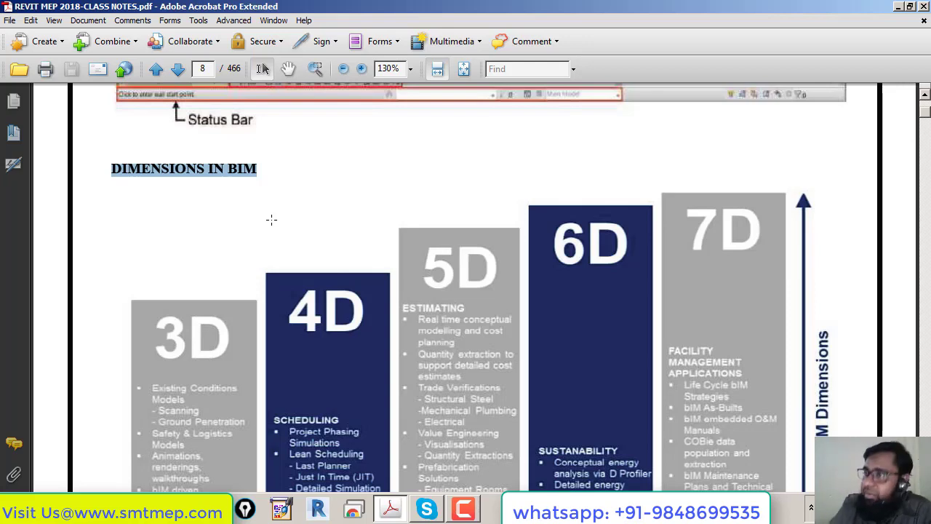
pyautogui.click(271, 219)
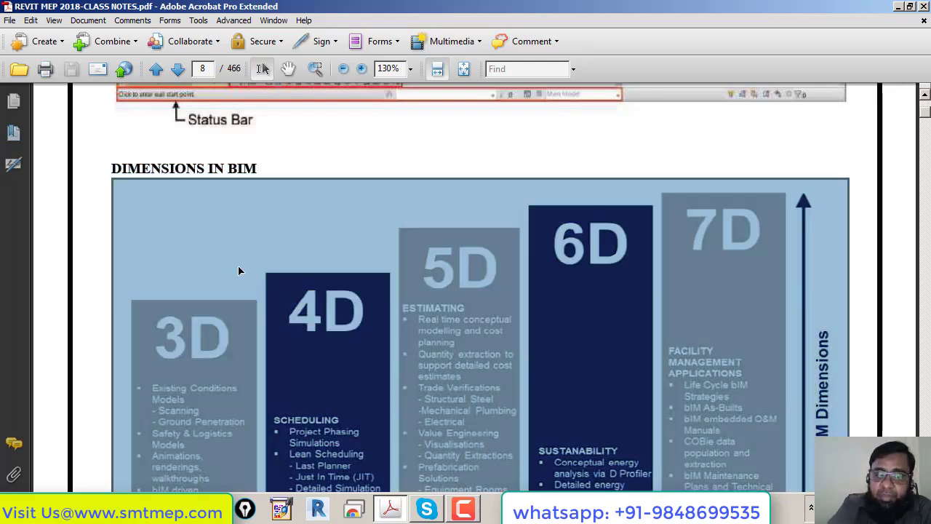
pyautogui.scroll(-3, 239, 266)
pyautogui.click(304, 284)
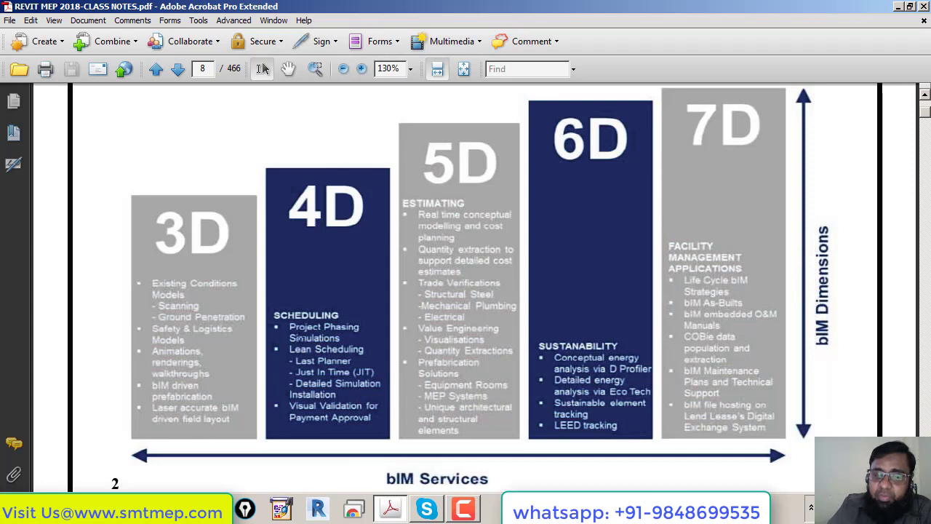
pyautogui.moveTo(274, 315); pyautogui.dragTo(341, 315)
pyautogui.click(189, 268)
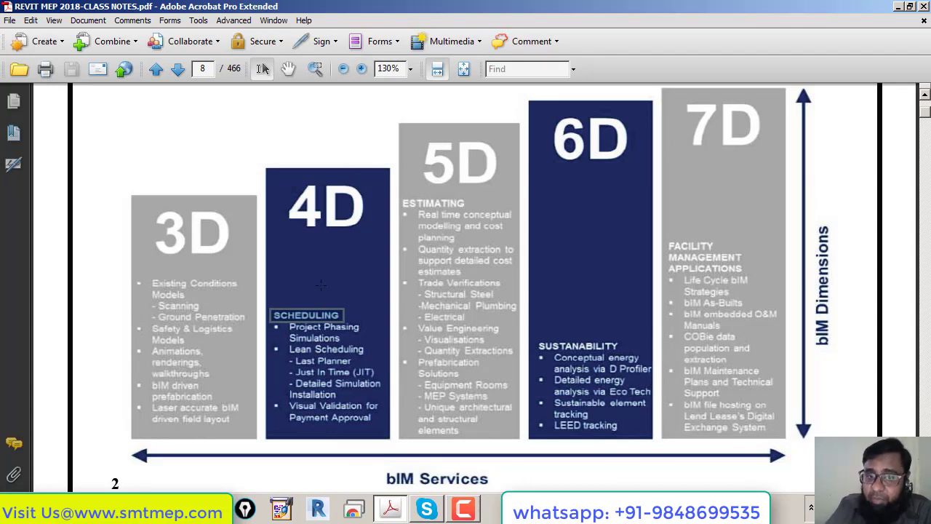
# Step: Highlight 5D, ESTIMATING, SUSTANABILITY and 7D in the BIM dimensions chart and review all its columns
pyautogui.scroll(1, 525, 203)
pyautogui.moveTo(477, 211); pyautogui.dragTo(394, 224)
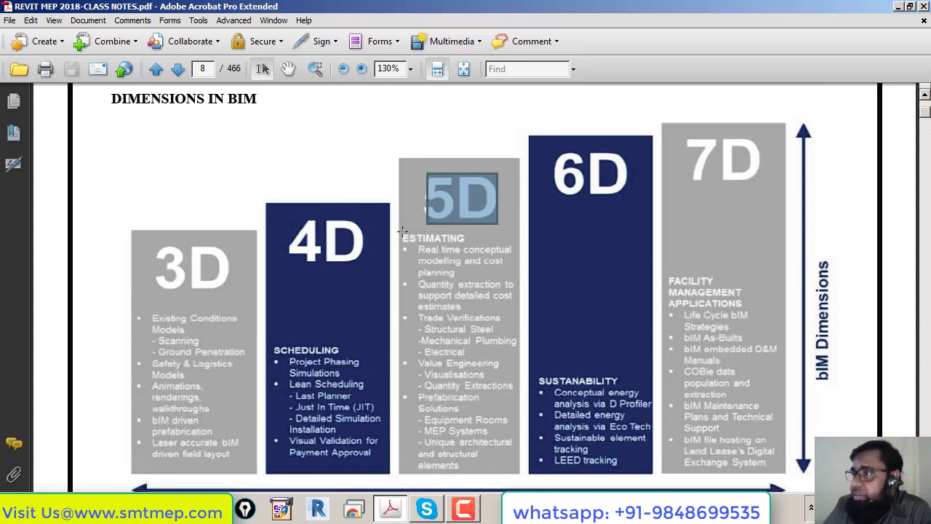
pyautogui.moveTo(402, 231); pyautogui.dragTo(441, 243)
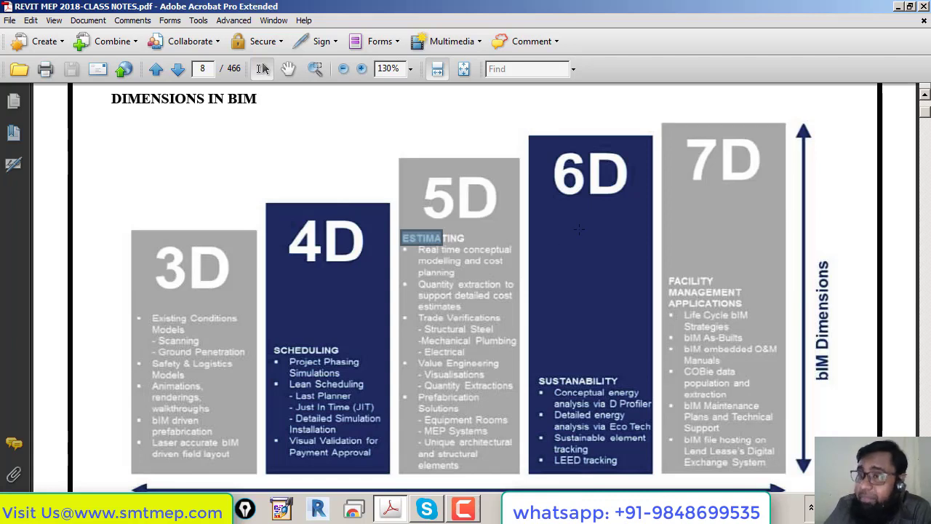
pyautogui.moveTo(536, 375); pyautogui.dragTo(620, 382)
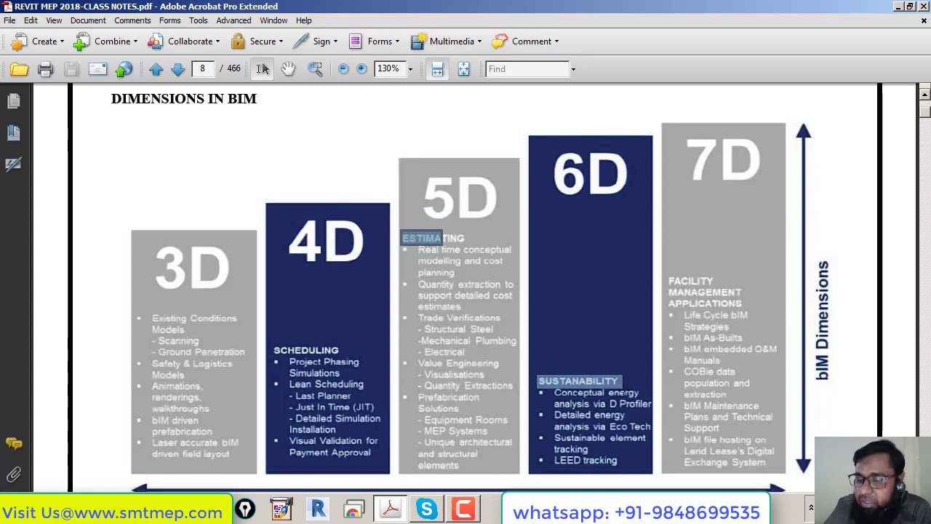
pyautogui.click(788, 187)
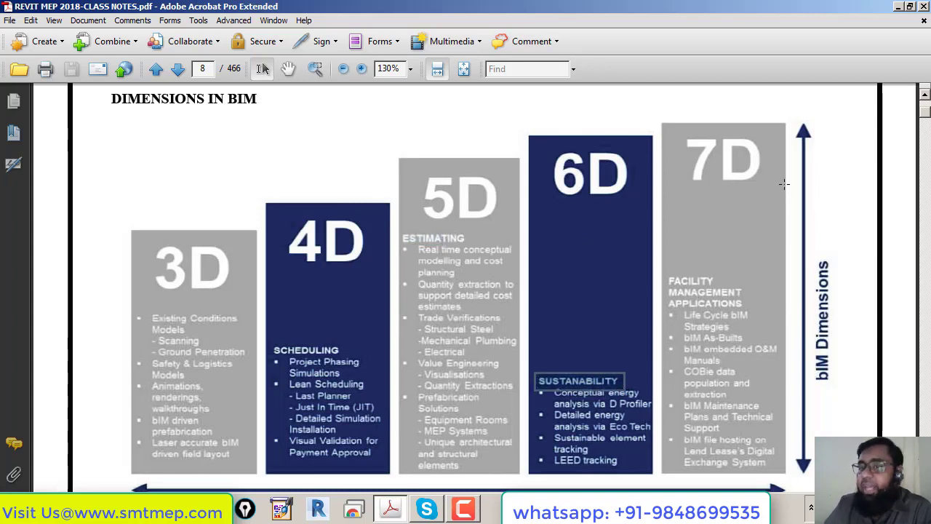
pyautogui.moveTo(675, 125); pyautogui.dragTo(772, 198)
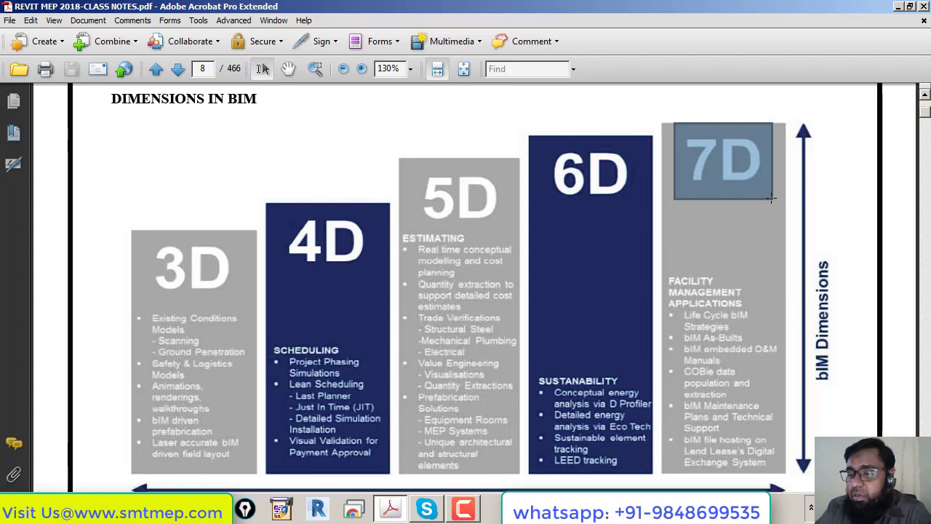
pyautogui.scroll(-2, 772, 198)
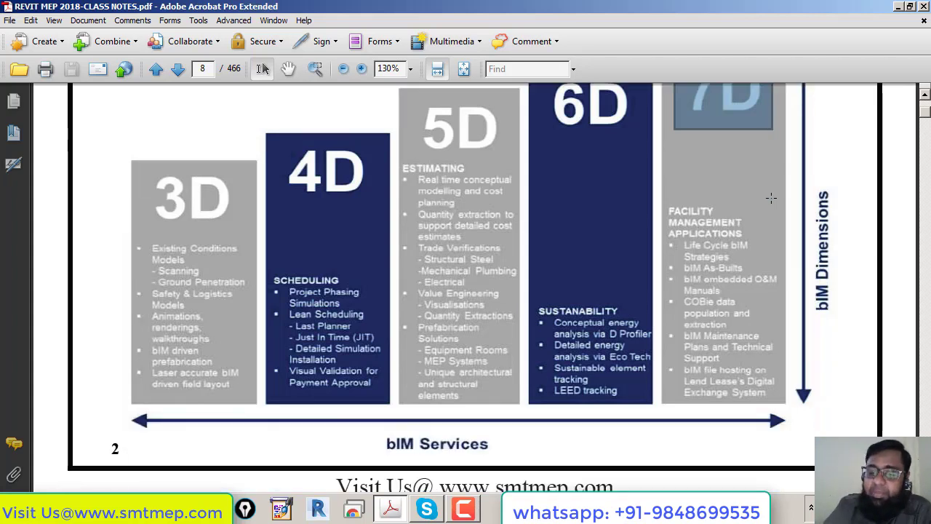
pyautogui.scroll(1, 771, 197)
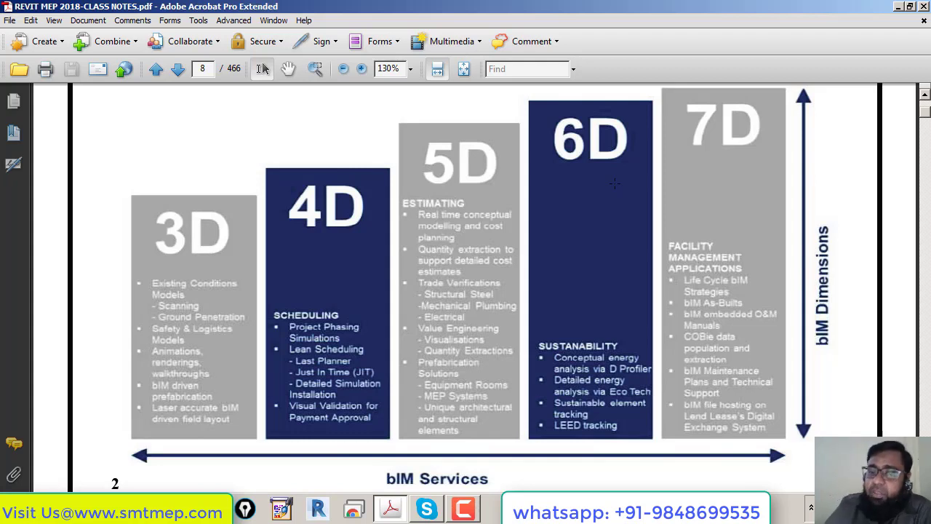
pyautogui.scroll(2, 615, 184)
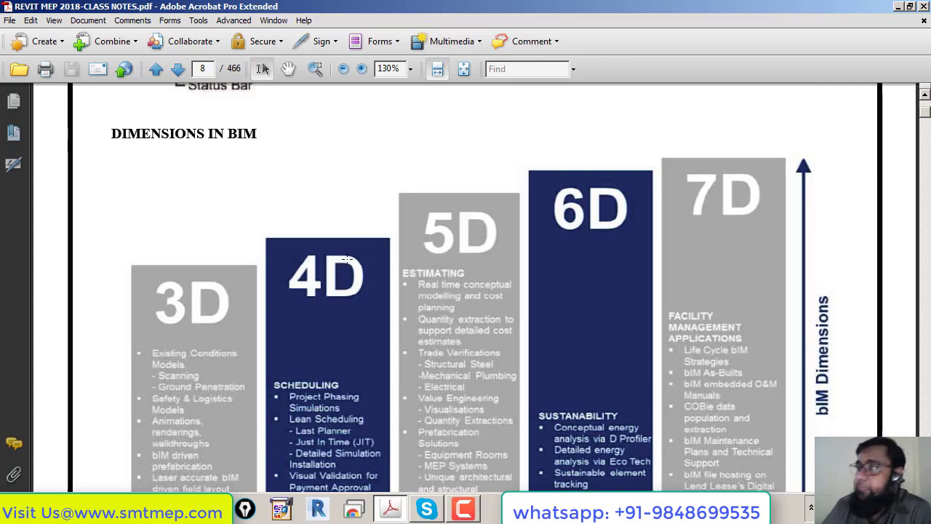
pyautogui.scroll(-1, 345, 257)
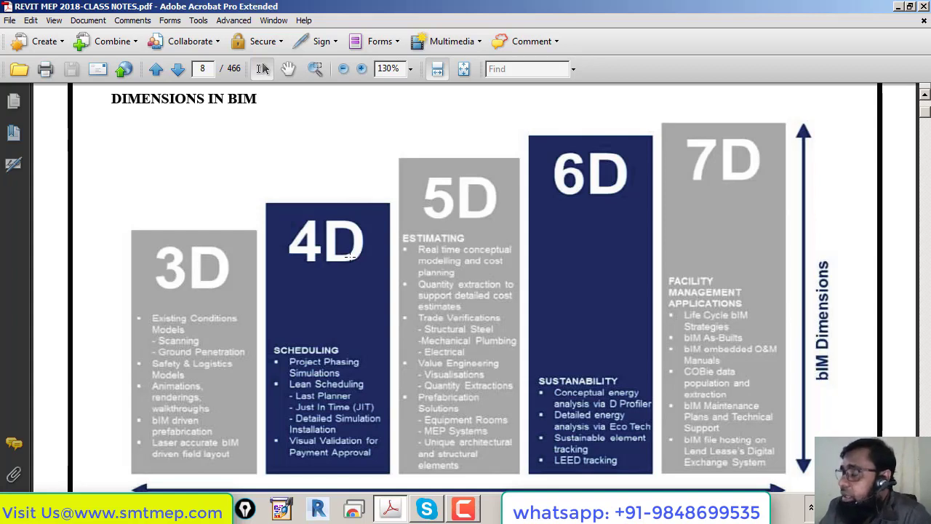
# Step: Return to the REVIT SCREEN diagram on page 8 to review the interface parts, and switch to Autodesk Revit 2018
pyautogui.scroll(5, 381, 251)
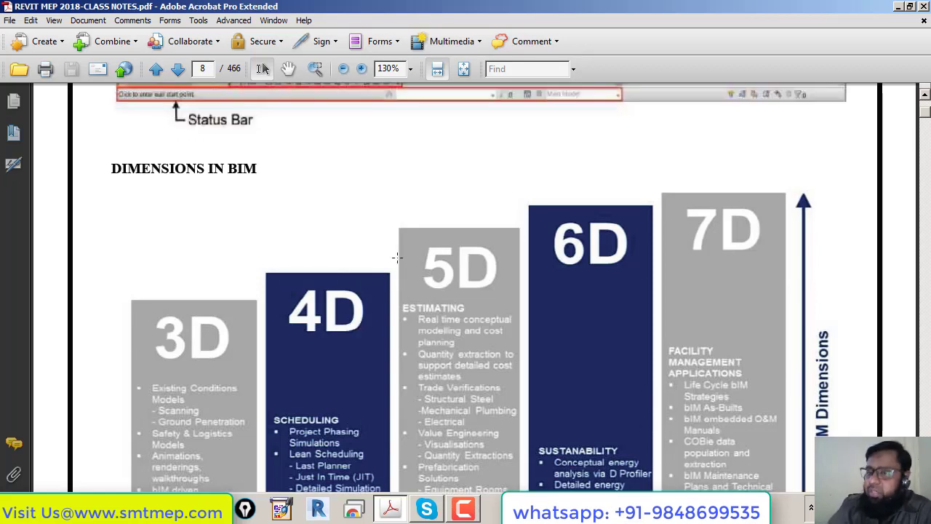
pyautogui.scroll(5, 467, 277)
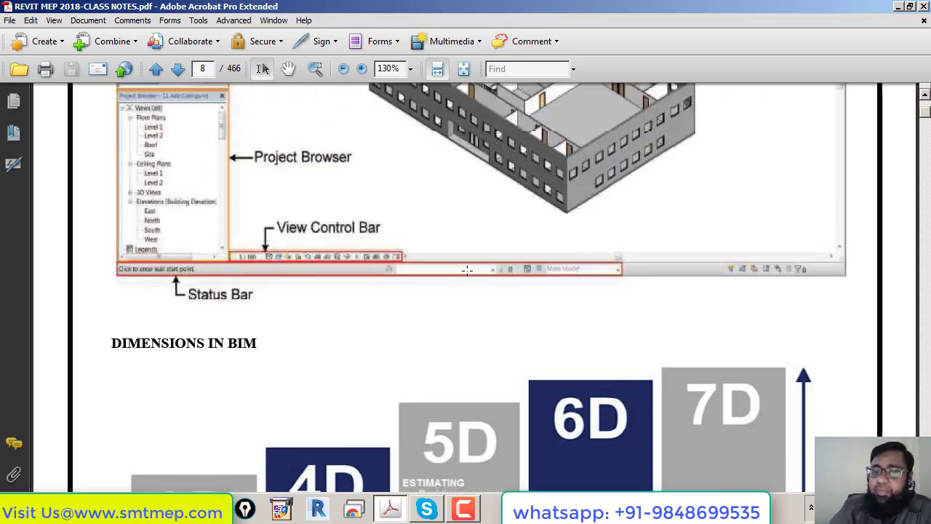
pyautogui.scroll(7, 466, 268)
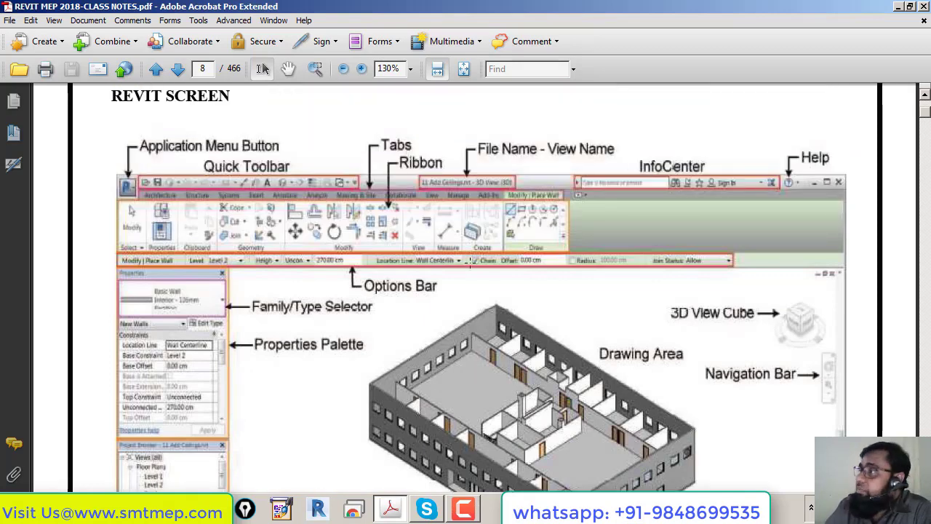
pyautogui.scroll(-1, 474, 262)
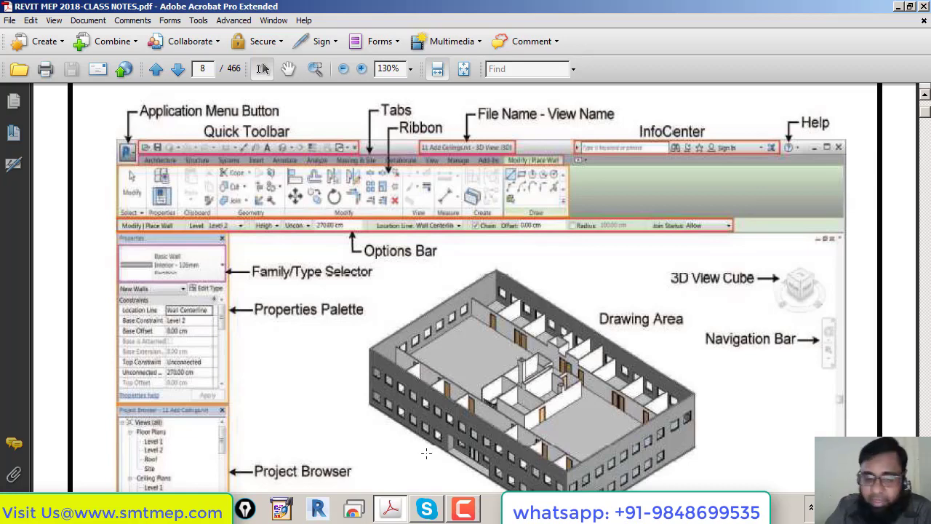
pyautogui.click(318, 509)
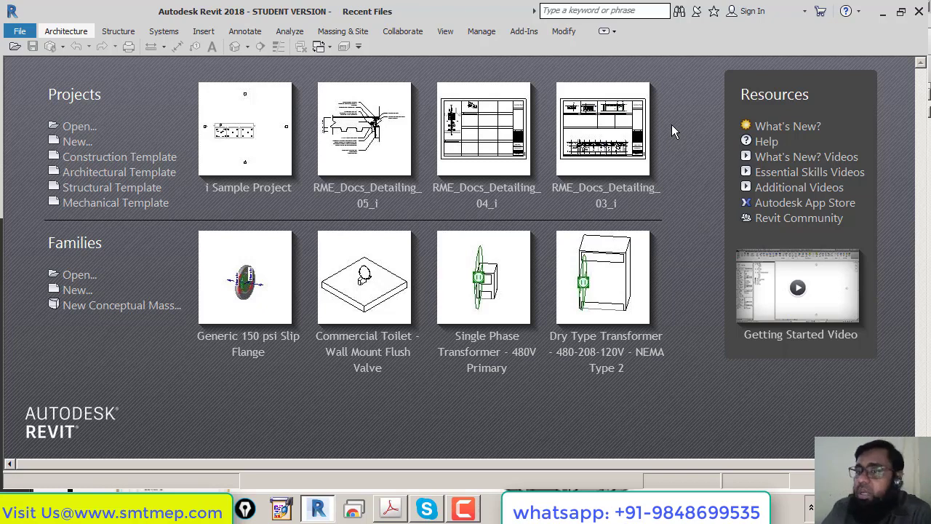
# Step: Open the project RME_Mech_Piping_08_i.rvt from the 1 MECHANICAL folder
pyautogui.click(20, 31)
pyautogui.press('Escape')
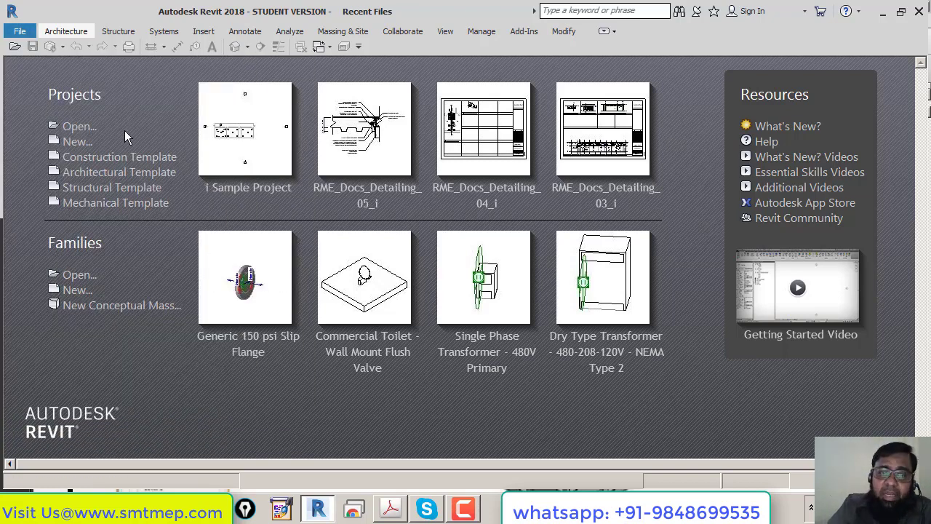
pyautogui.click(188, 234)
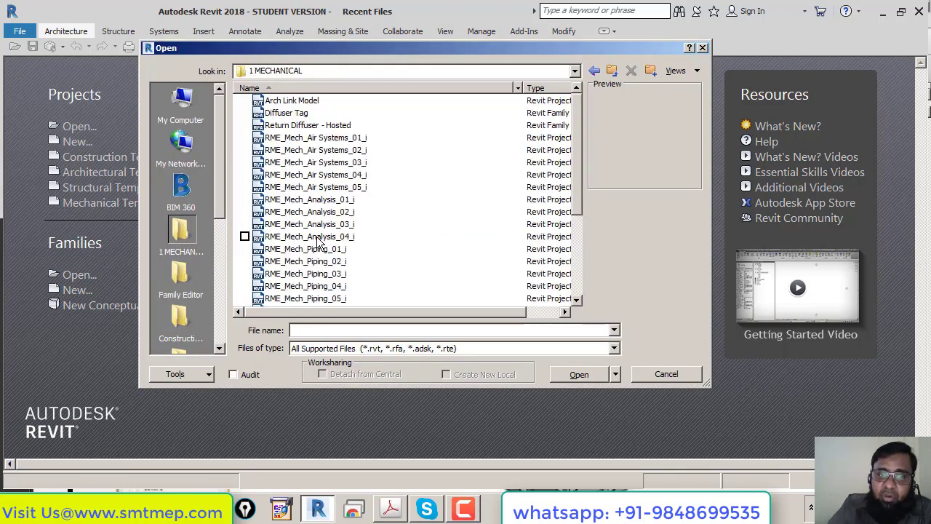
pyautogui.click(319, 241)
pyautogui.scroll(-3, 342, 262)
pyautogui.scroll(2, 362, 275)
pyautogui.scroll(-2, 362, 275)
pyautogui.doubleClick(348, 226)
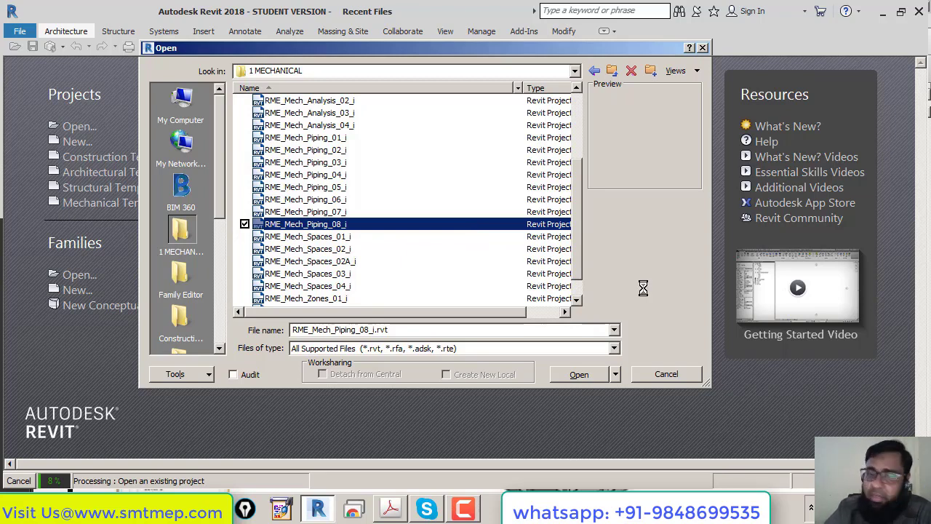
pyautogui.scroll(-2, 495, 208)
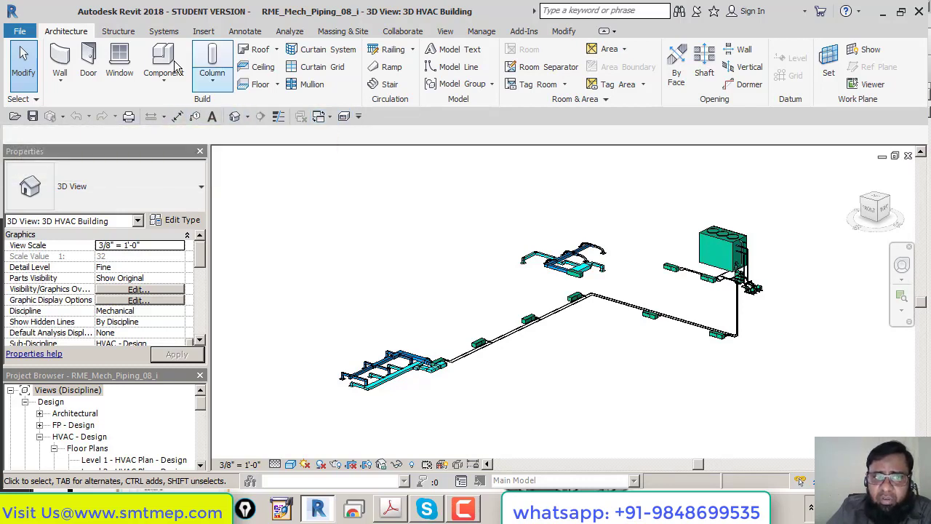
# Step: Show the Quick Access Toolbar above the ribbon and look at its customization options
pyautogui.rightClick(247, 122)
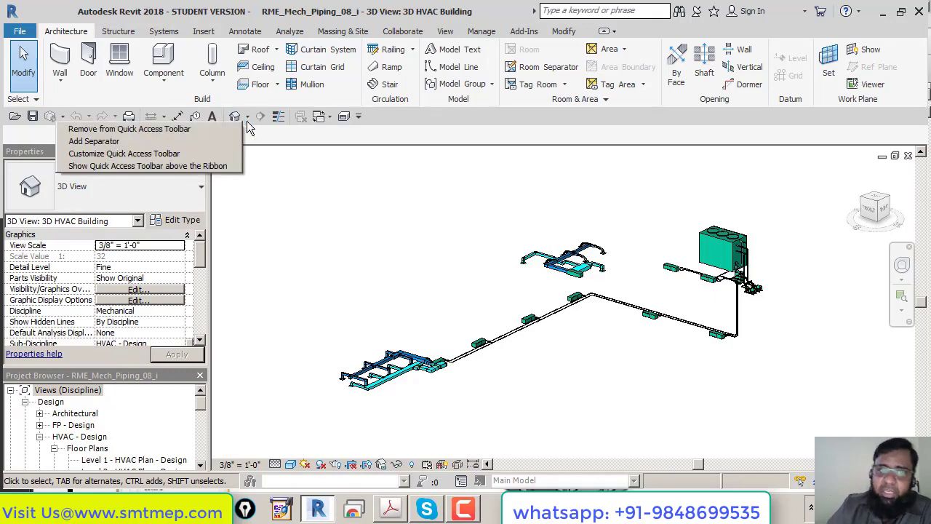
pyautogui.click(211, 165)
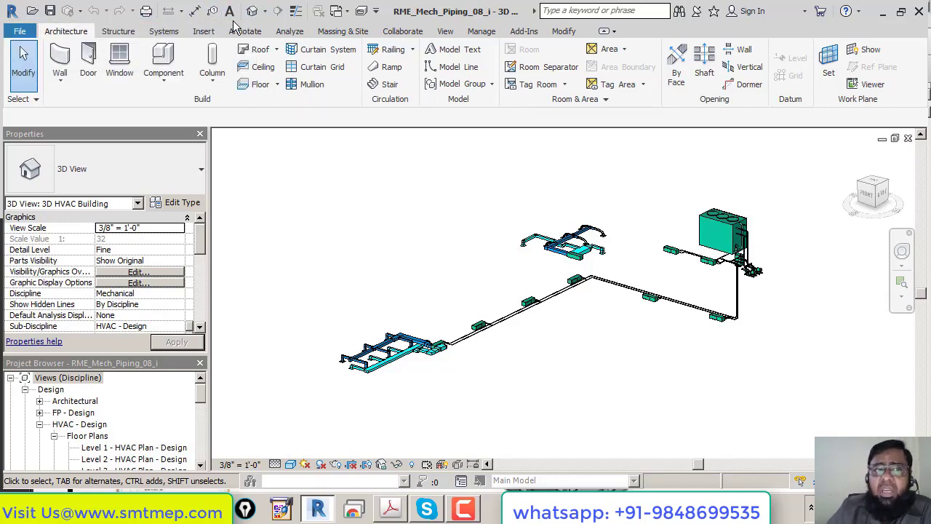
pyautogui.click(362, 13)
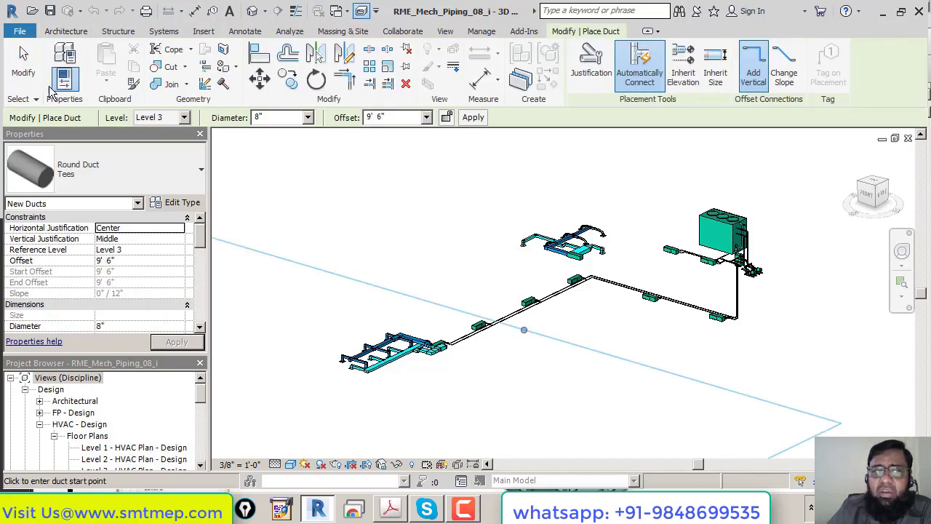
pyautogui.click(25, 69)
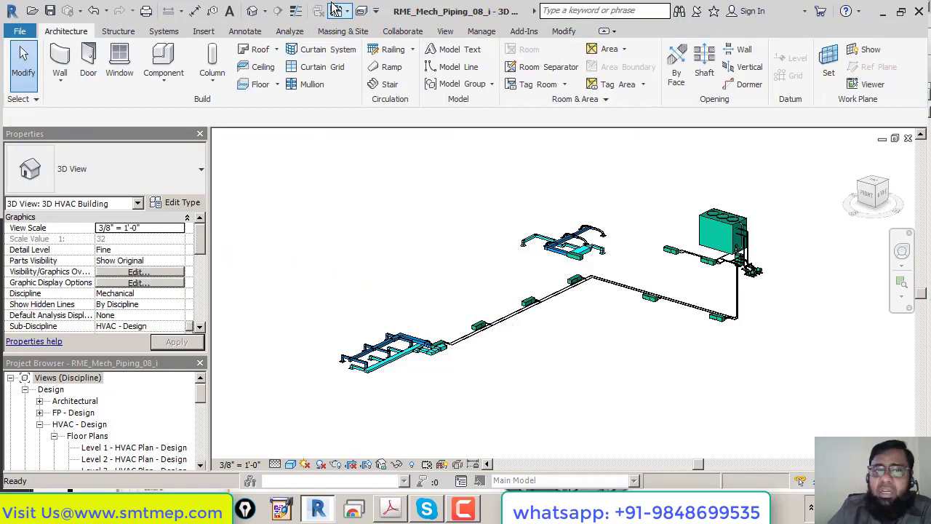
pyautogui.click(376, 13)
pyautogui.click(377, 13)
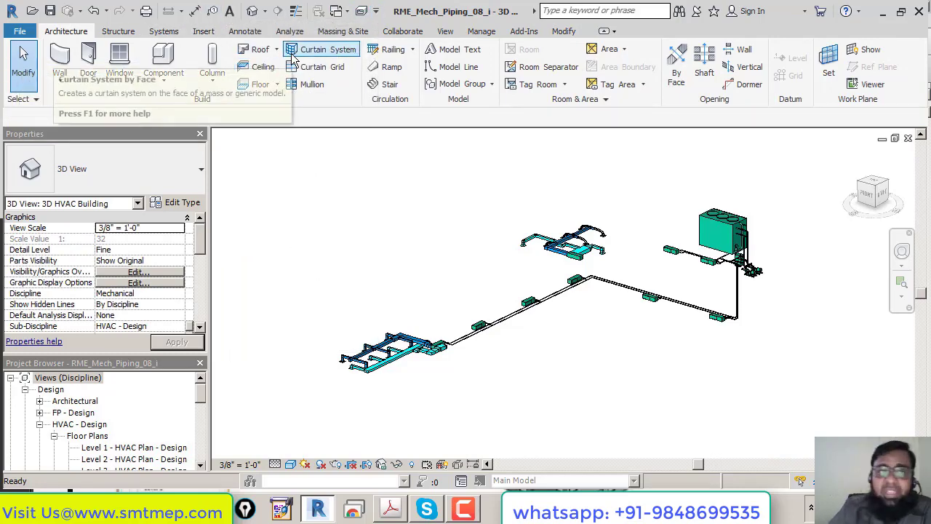
# Step: Add the Pipe tool to the Quick Access Toolbar and remove it again
pyautogui.click(282, 33)
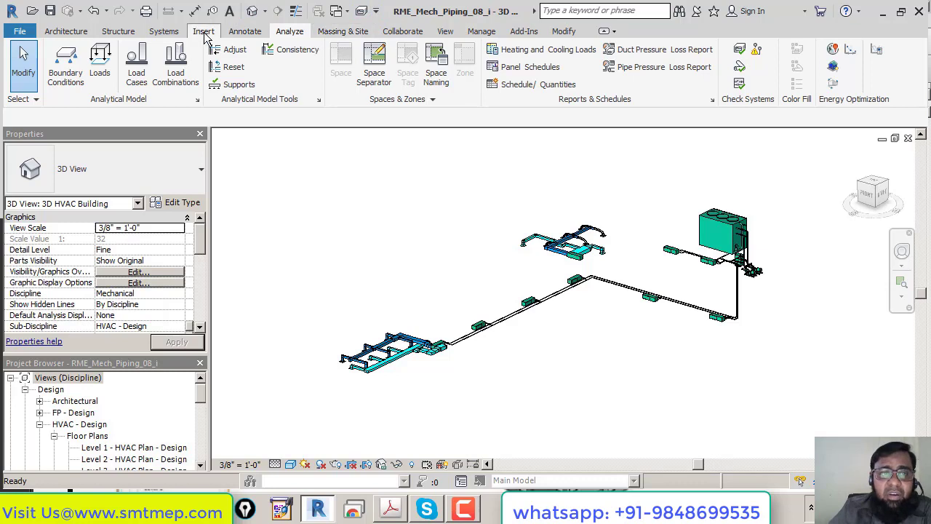
pyautogui.click(156, 32)
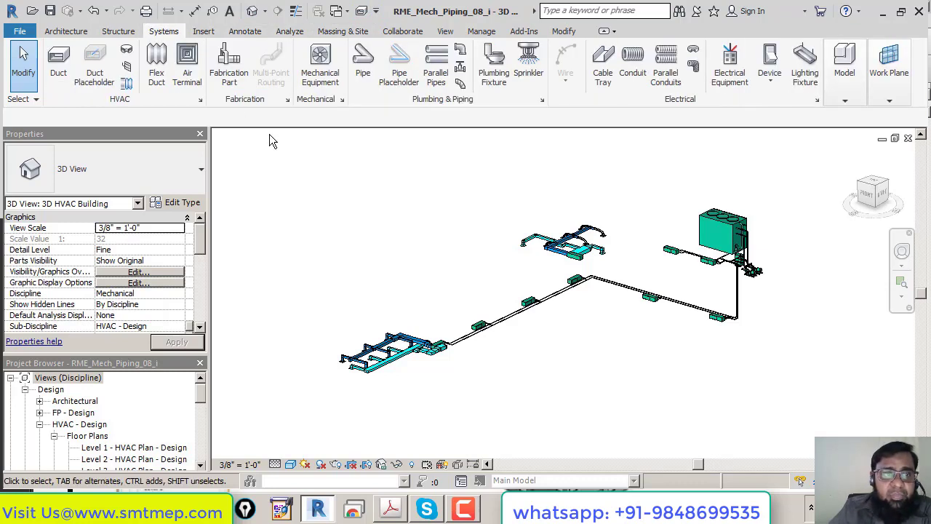
pyautogui.rightClick(369, 79)
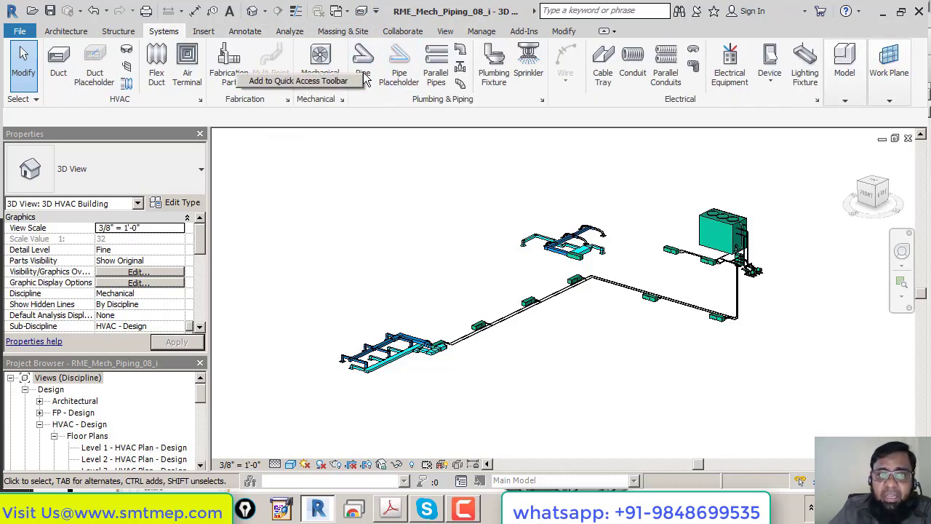
pyautogui.click(324, 82)
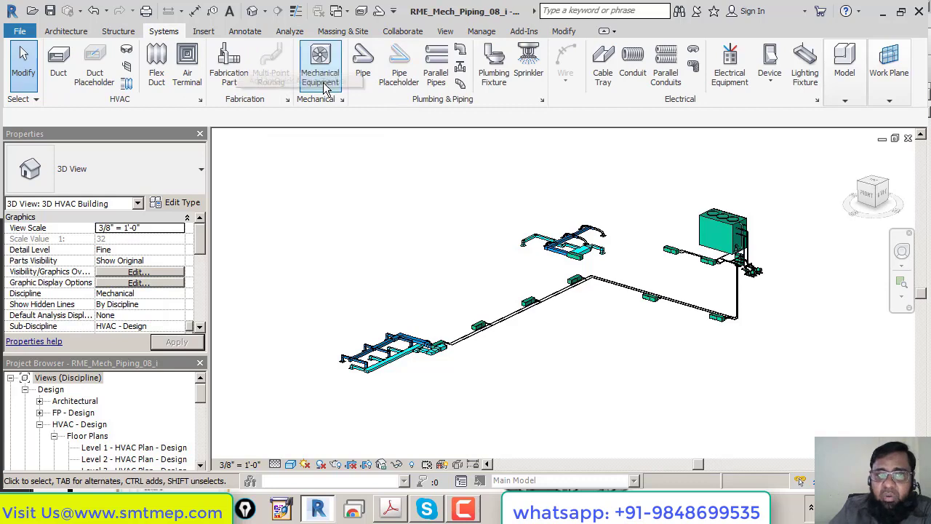
pyautogui.rightClick(377, 15)
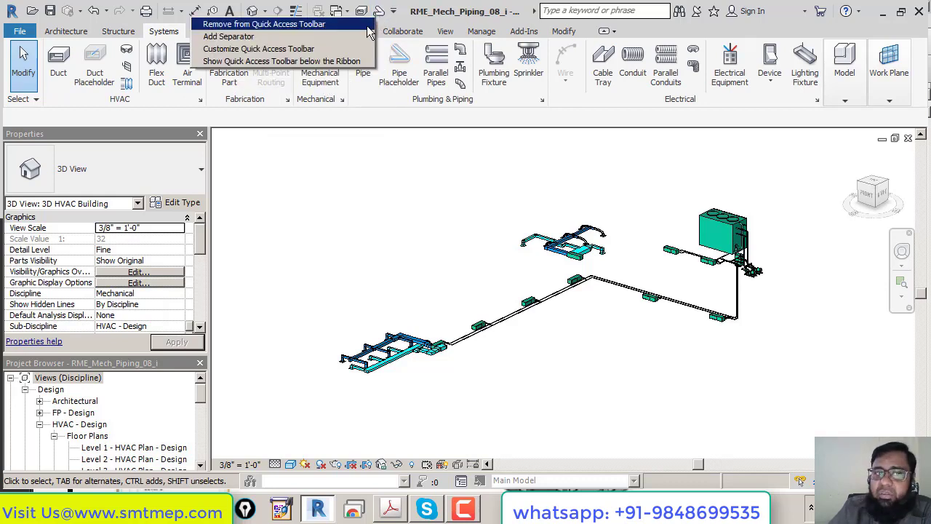
pyautogui.click(359, 26)
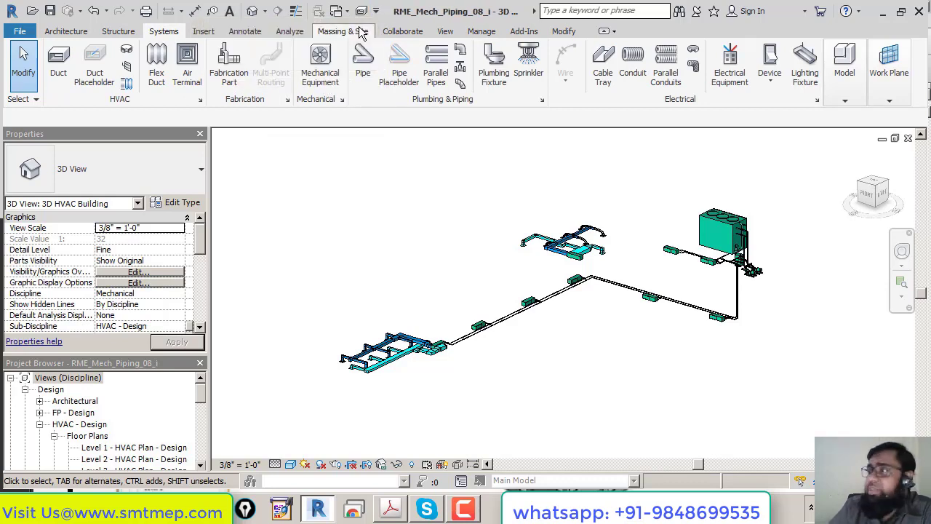
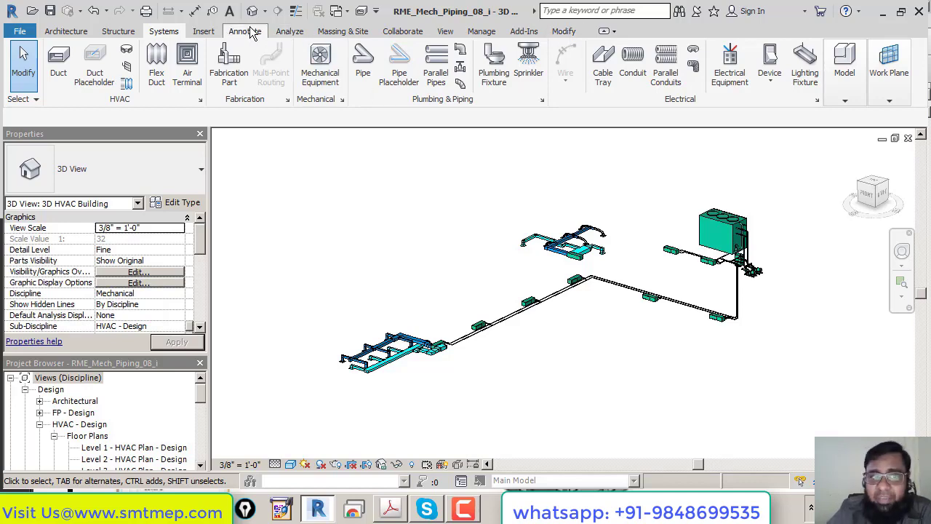
# Step: Review the Structure, Architecture, Systems, Annotate and Analyze tool sets of the ribbon
pyautogui.click(125, 35)
pyautogui.click(72, 34)
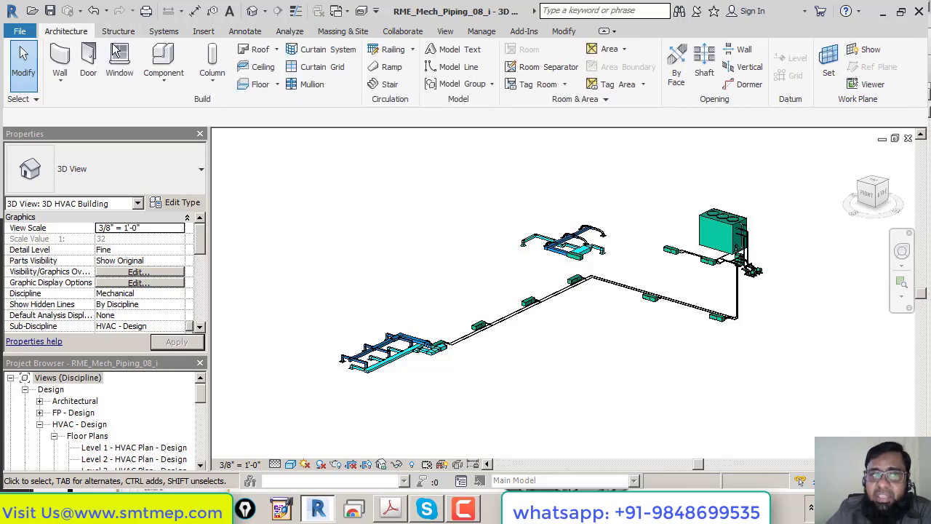
pyautogui.click(165, 33)
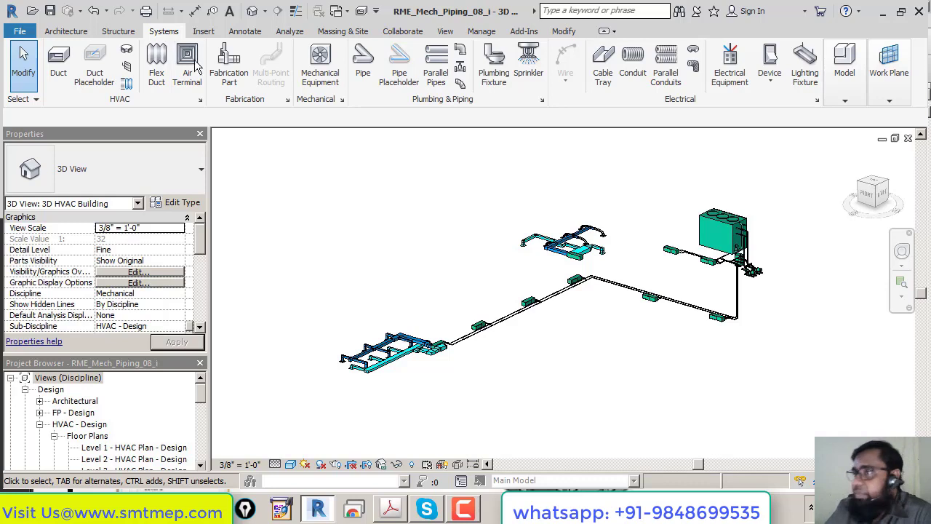
pyautogui.click(254, 35)
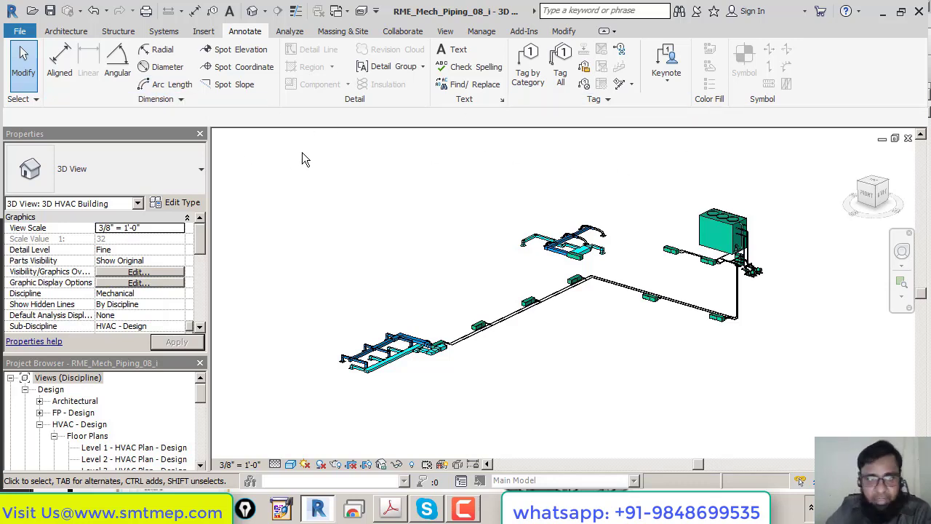
pyautogui.click(290, 31)
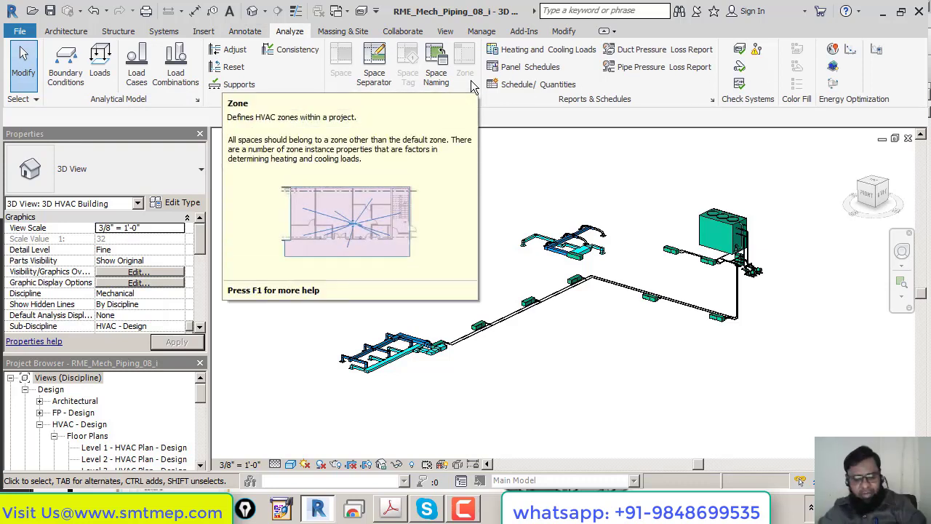
# Step: Switch to the class notes in Acrobat, highlight the Ribbon label and the ribbon area of the screen diagram, and return to Revit
pyautogui.hotkey('alt', 'Tab')
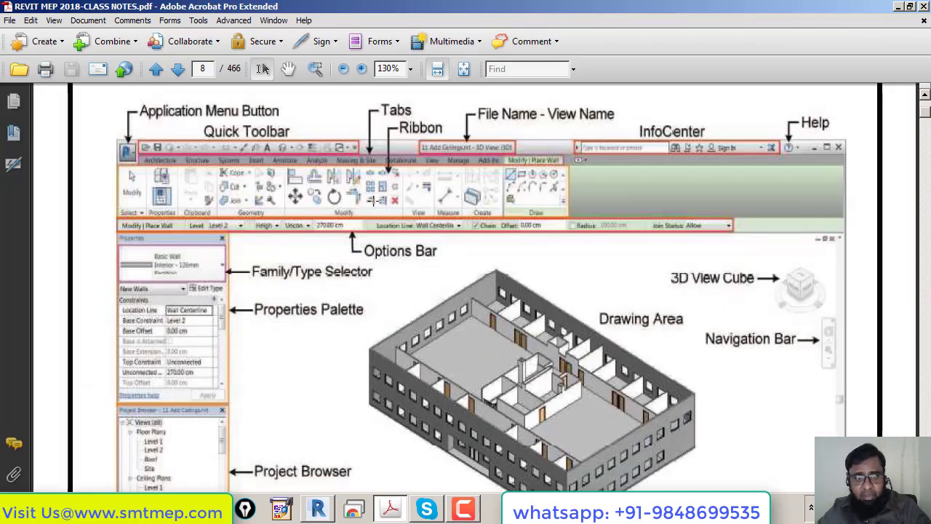
pyautogui.doubleClick(409, 128)
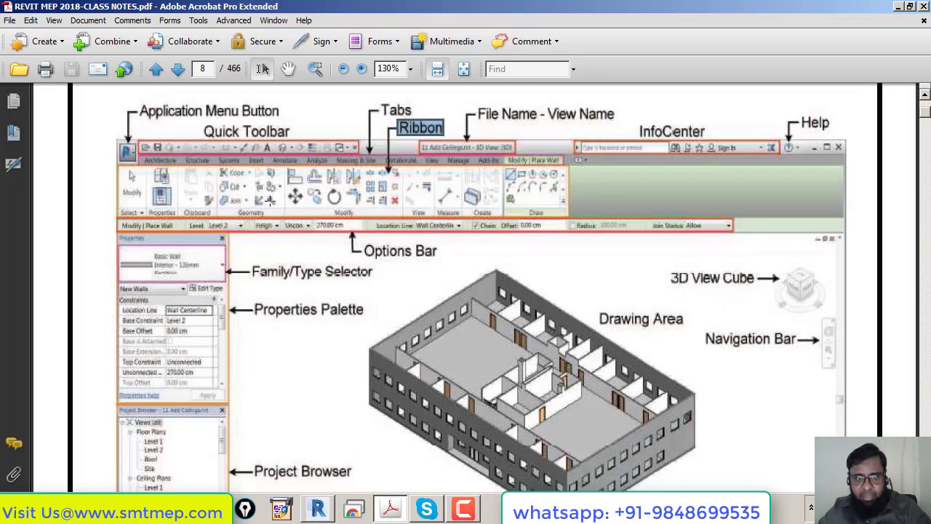
pyautogui.moveTo(121, 164); pyautogui.dragTo(573, 216)
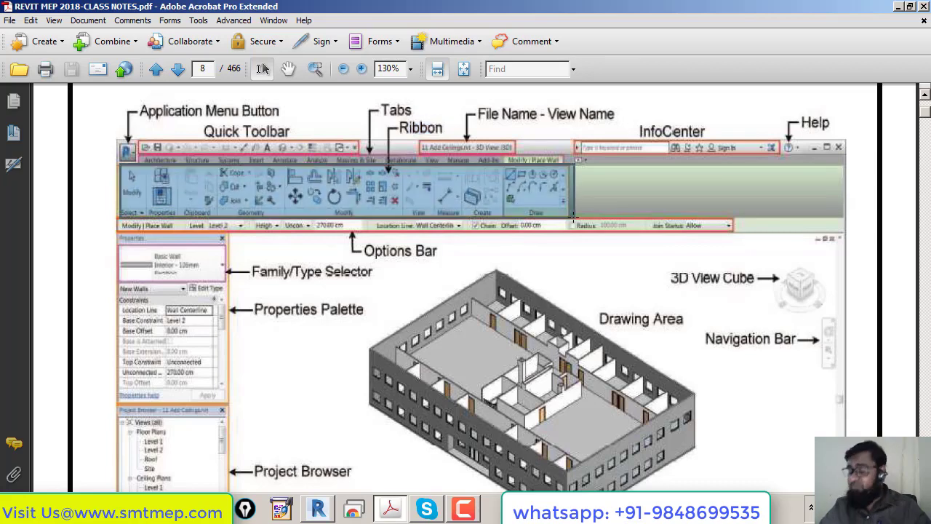
pyautogui.hotkey('alt', 'Tab')
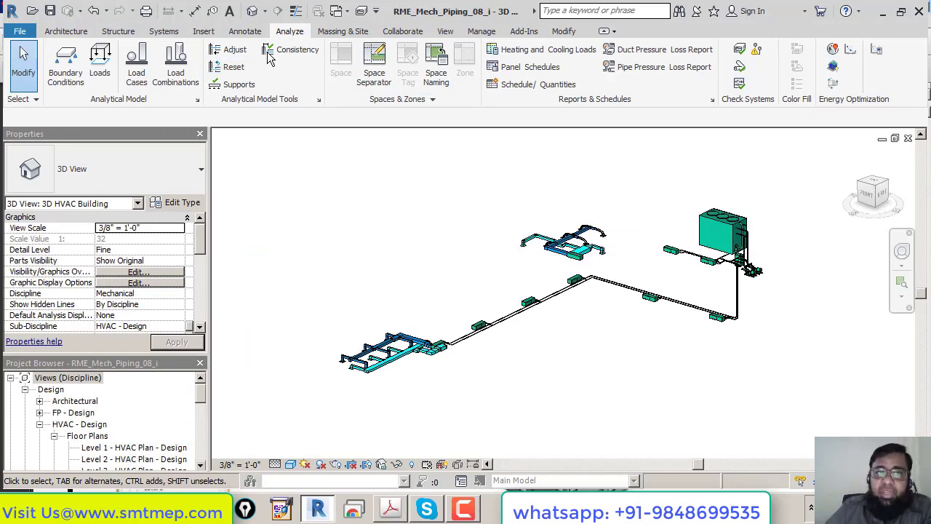
# Step: Examine how the Systems, Annotate and Manage tools are grouped on the ribbon, including the electrical Device types
pyautogui.click(166, 32)
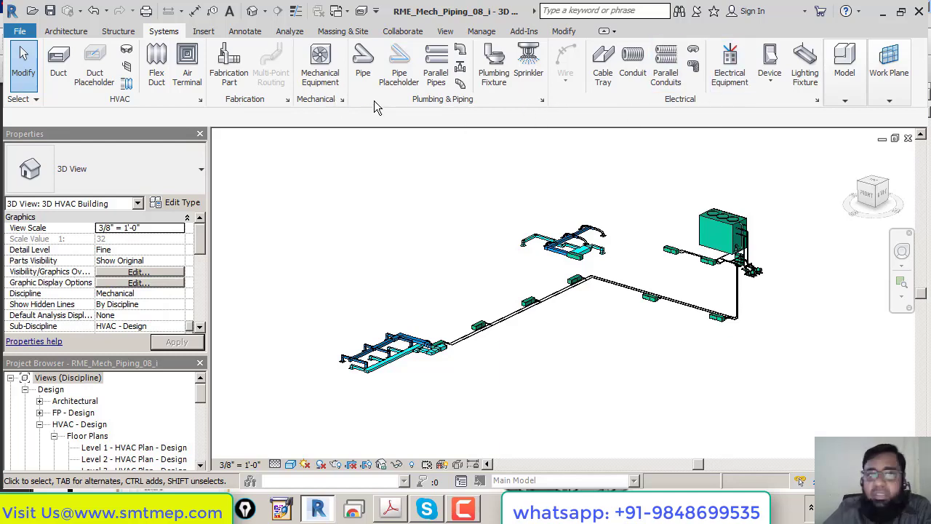
pyautogui.click(244, 31)
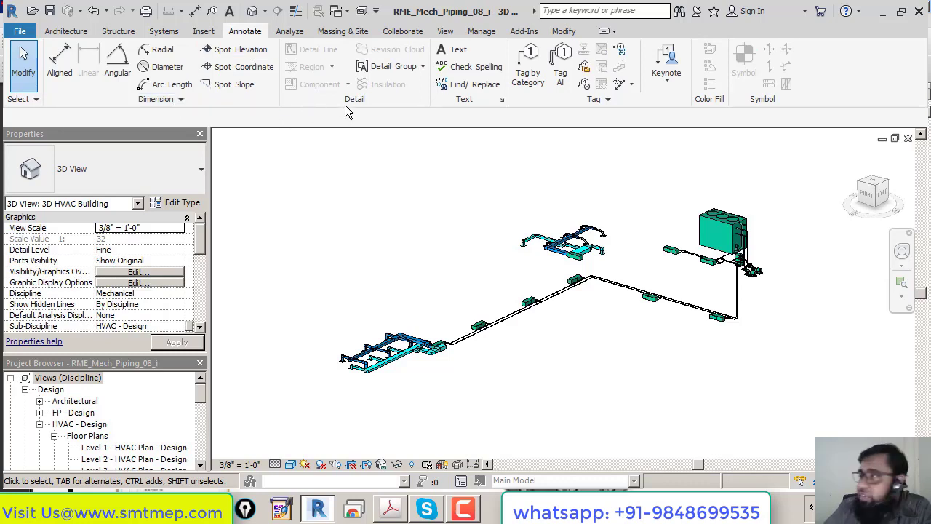
pyautogui.click(174, 32)
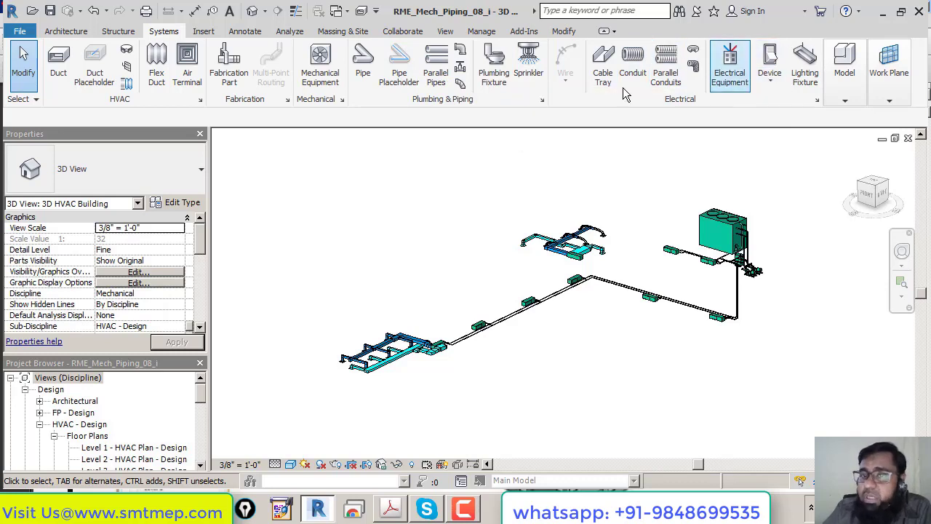
pyautogui.click(773, 87)
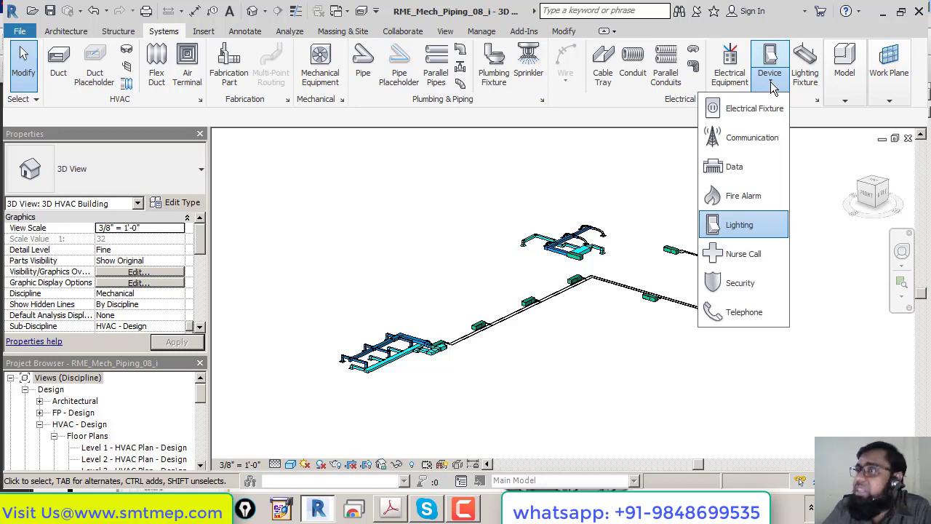
pyautogui.click(773, 86)
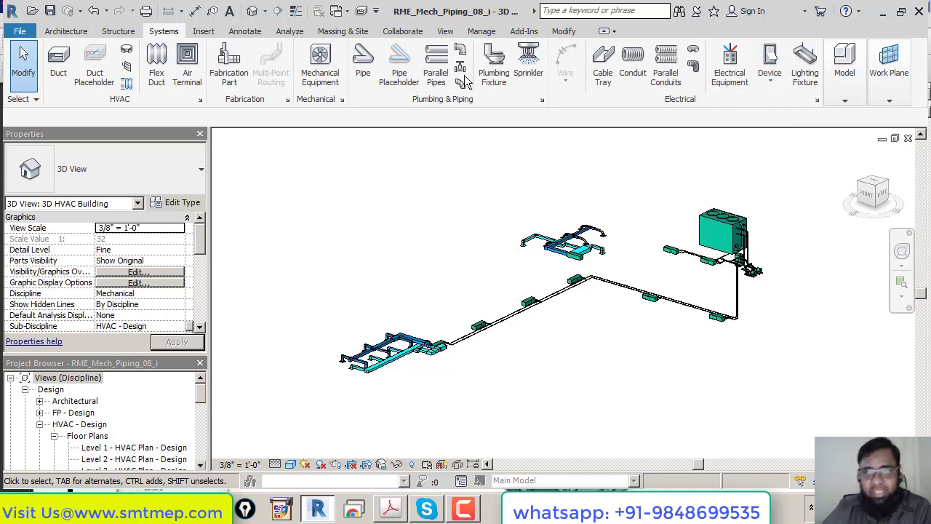
pyautogui.click(482, 32)
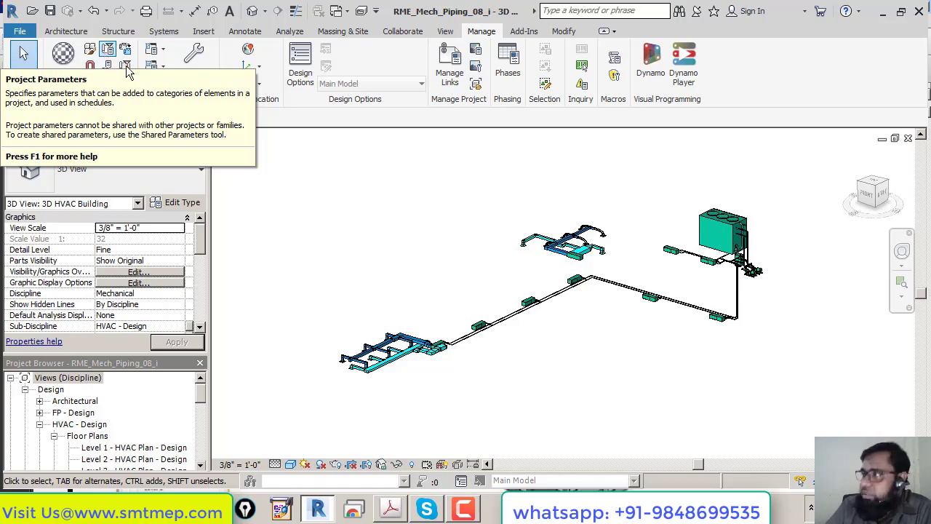
# Step: Go to the Windows desktop, set the screen resolution to 1366 × 768 and keep the new display settings
pyautogui.press('super+d')
pyautogui.rightClick(729, 259)
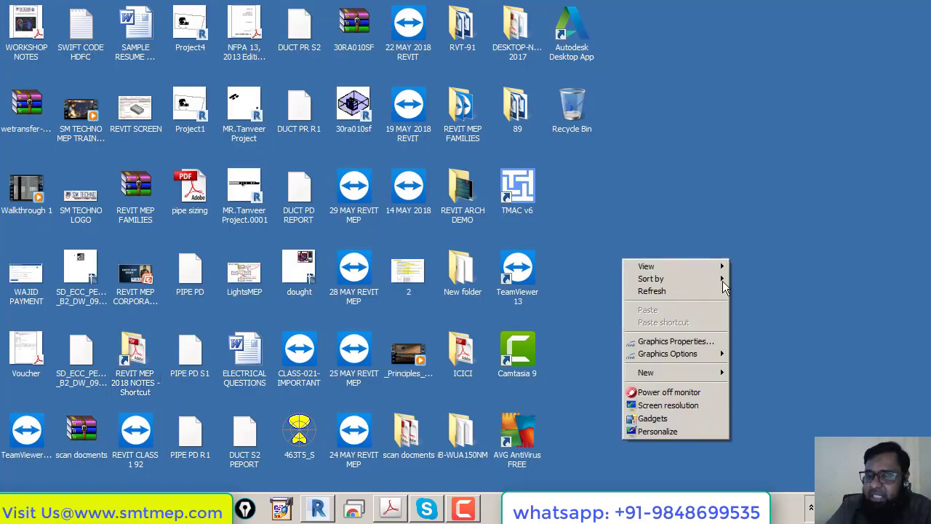
pyautogui.click(706, 404)
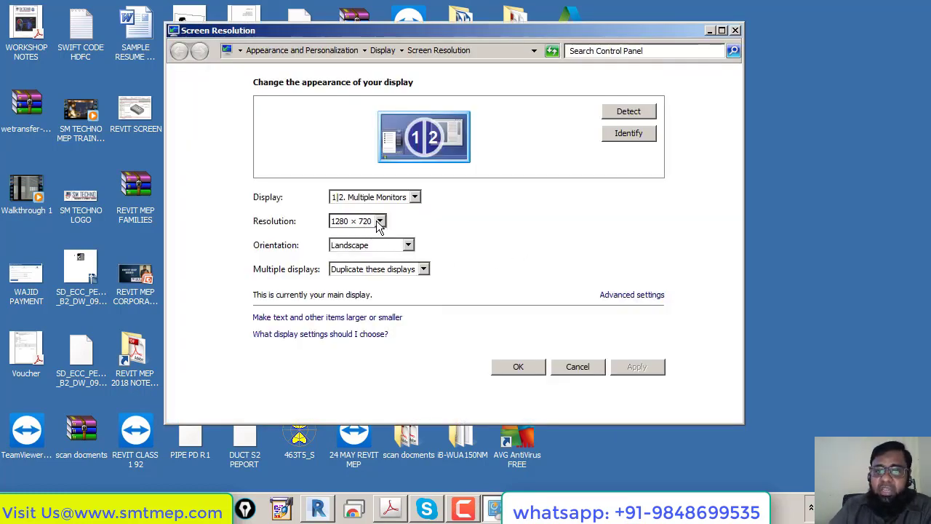
pyautogui.click(380, 221)
pyautogui.moveTo(352, 332); pyautogui.dragTo(352, 287)
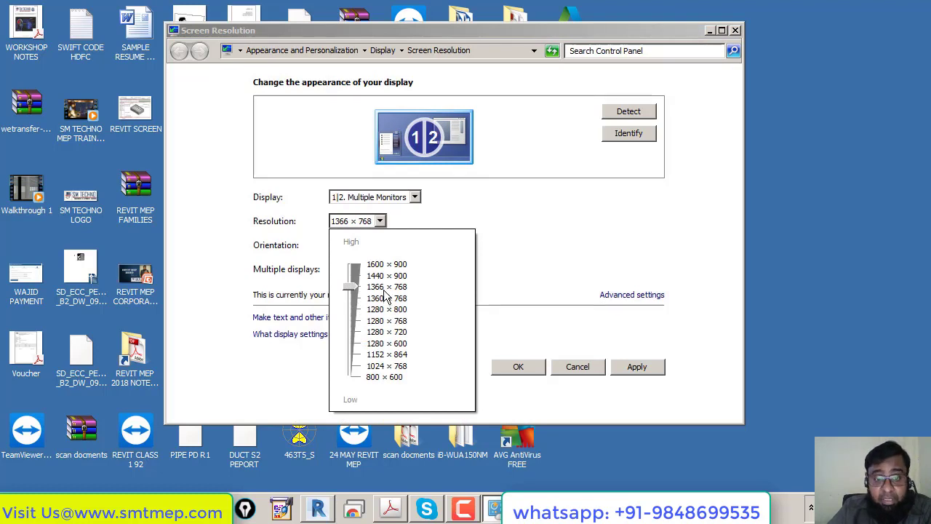
pyautogui.click(513, 369)
pyautogui.click(515, 367)
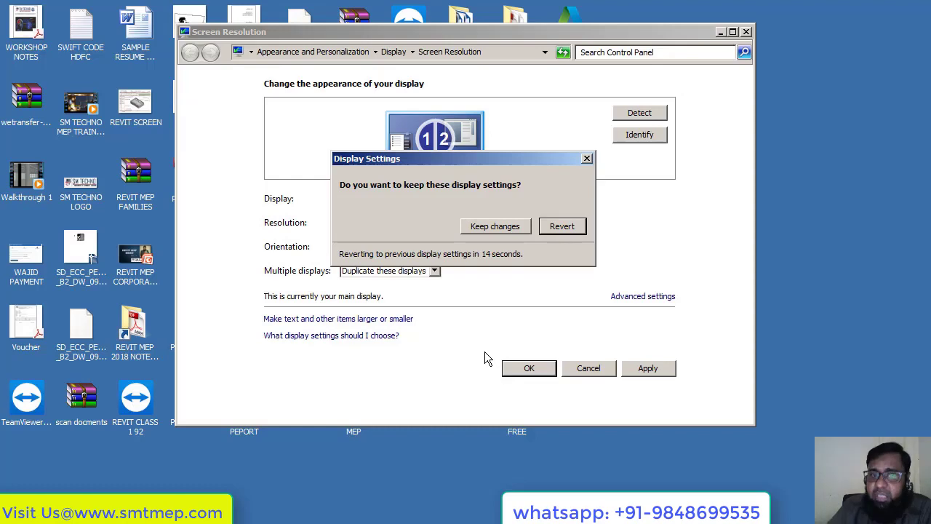
pyautogui.click(489, 231)
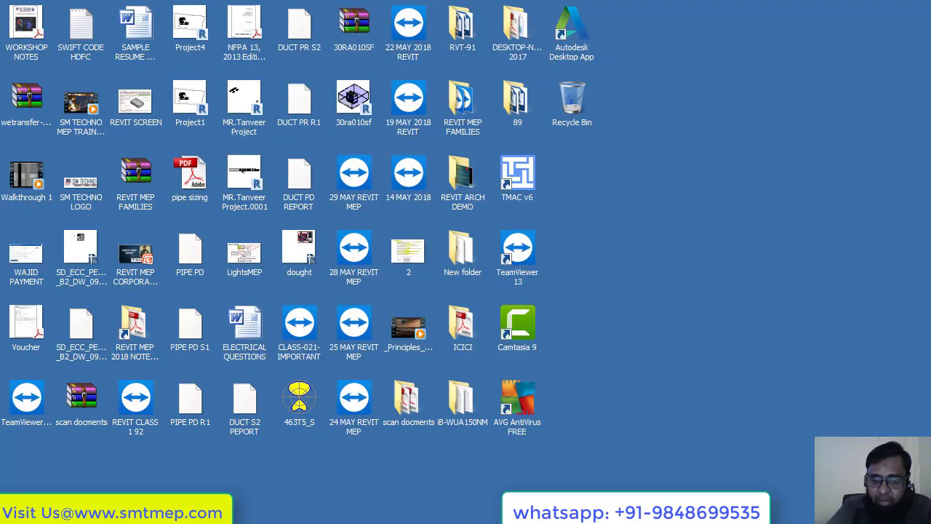
# Step: Set the screen resolution to 1280 × 720 from the desktop and accept the display settings
pyautogui.hotkey('alt', 'Tab')
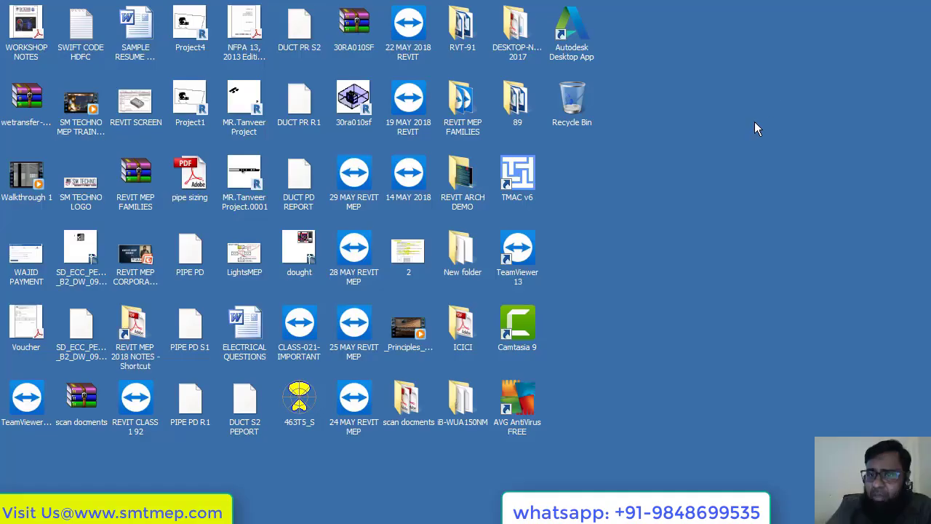
pyautogui.rightClick(754, 122)
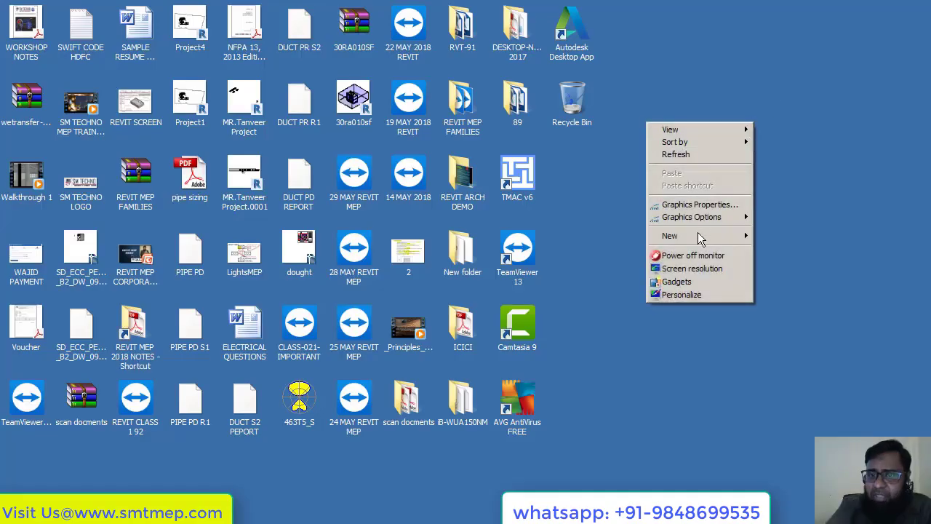
pyautogui.click(711, 269)
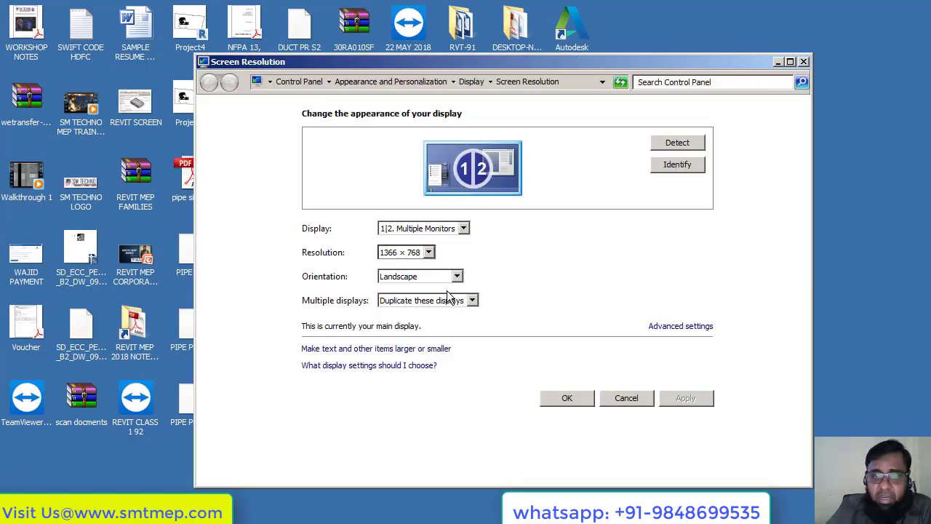
pyautogui.click(429, 252)
pyautogui.moveTo(401, 318); pyautogui.dragTo(398, 364)
pyautogui.click(556, 405)
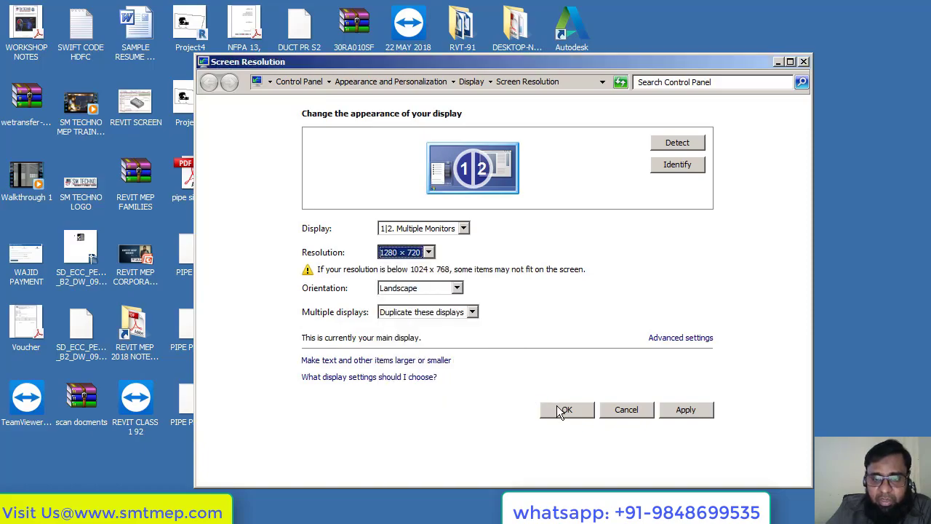
pyautogui.click(562, 407)
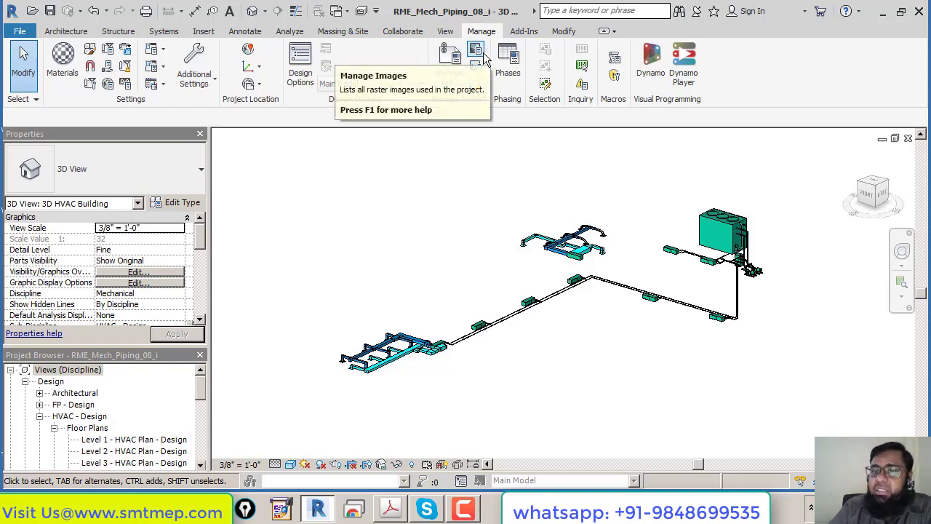
# Step: Show the Systems tools on the ribbon and look at the electrical Device types
pyautogui.click(175, 35)
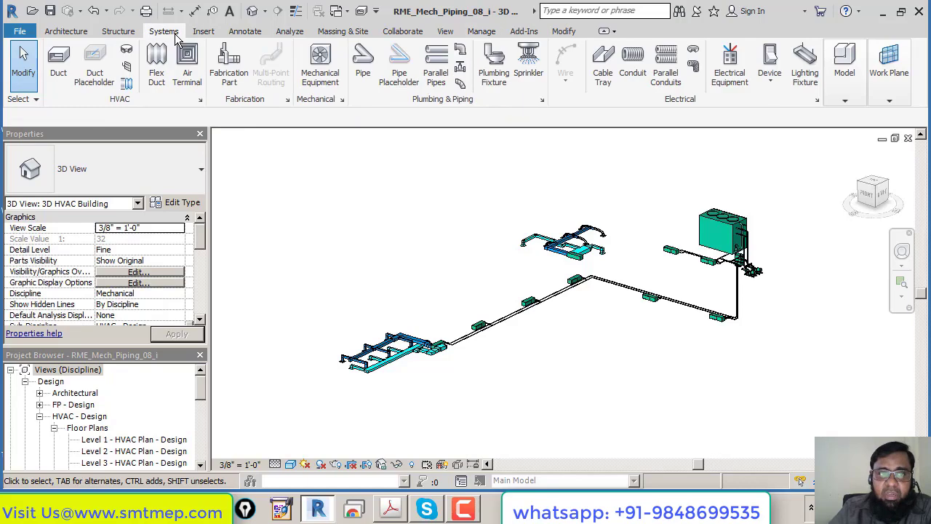
pyautogui.click(775, 87)
pyautogui.click(633, 125)
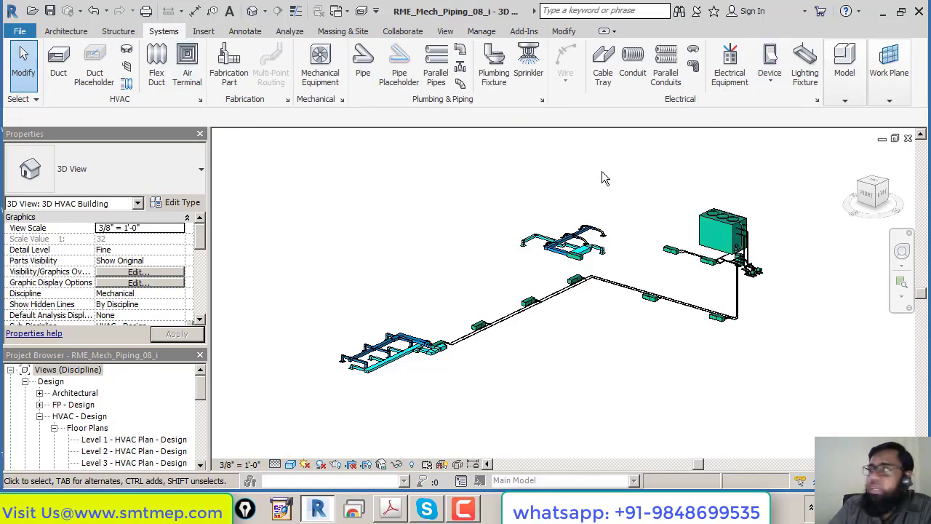
# Step: Select the return diffuser at the duct end, examine its Air Terminals and Duct Systems tools, and clear the selection
pyautogui.scroll(2, 558, 233)
pyautogui.moveTo(483, 298); pyautogui.dragTo(497, 331, button='middle')
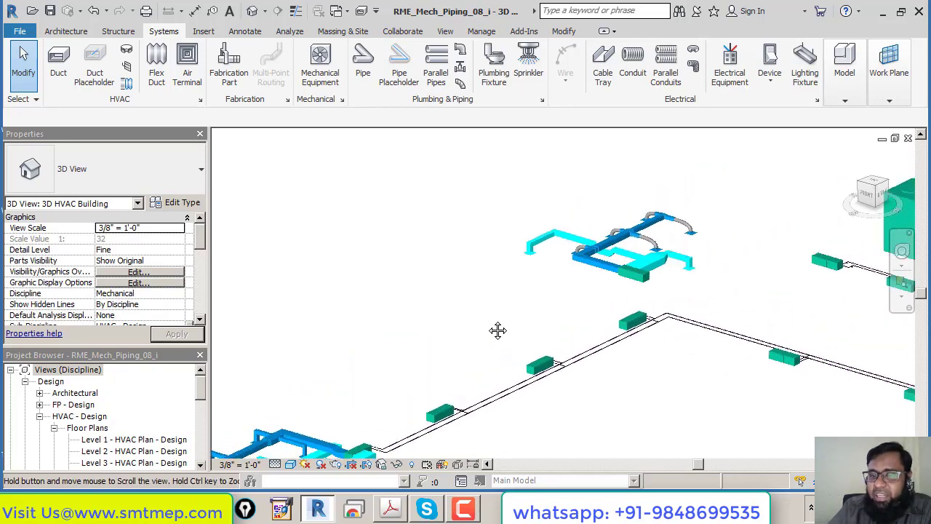
pyautogui.scroll(4, 542, 250)
pyautogui.moveTo(548, 291); pyautogui.dragTo(521, 354, button='middle')
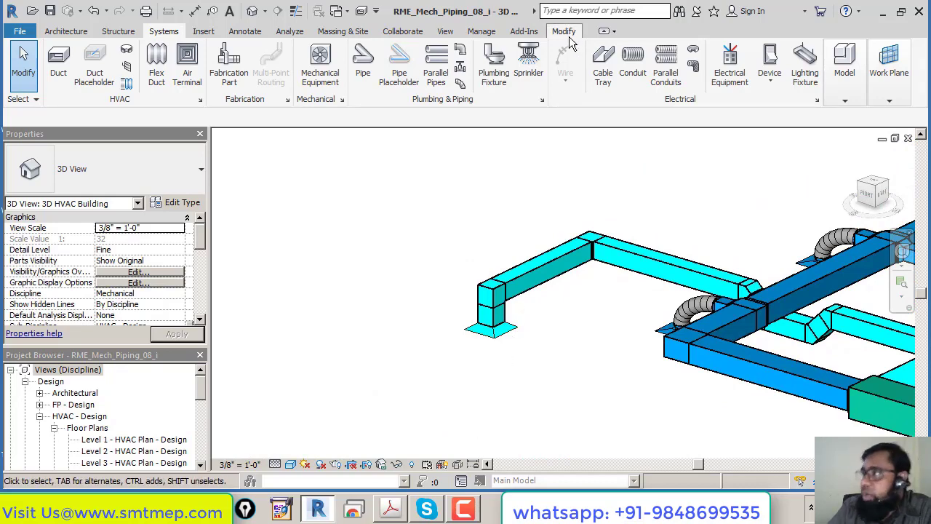
pyautogui.click(518, 329)
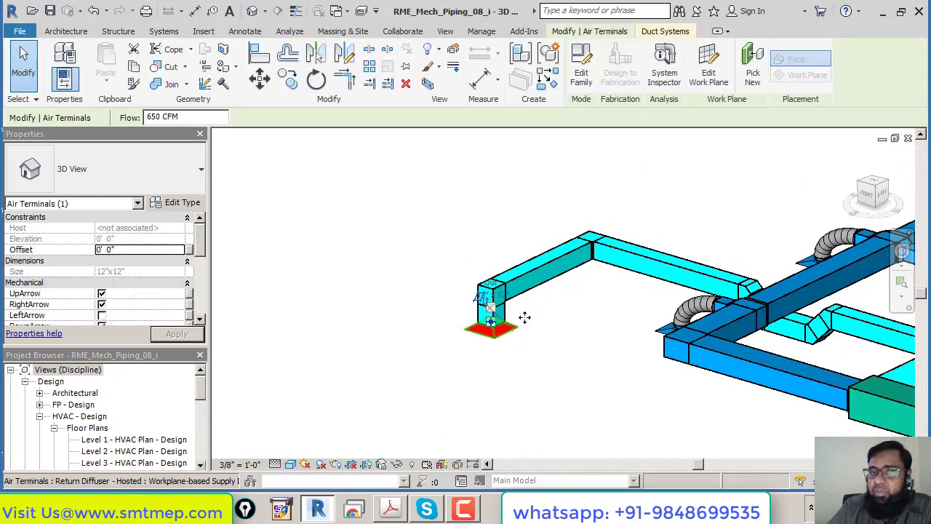
pyautogui.click(665, 31)
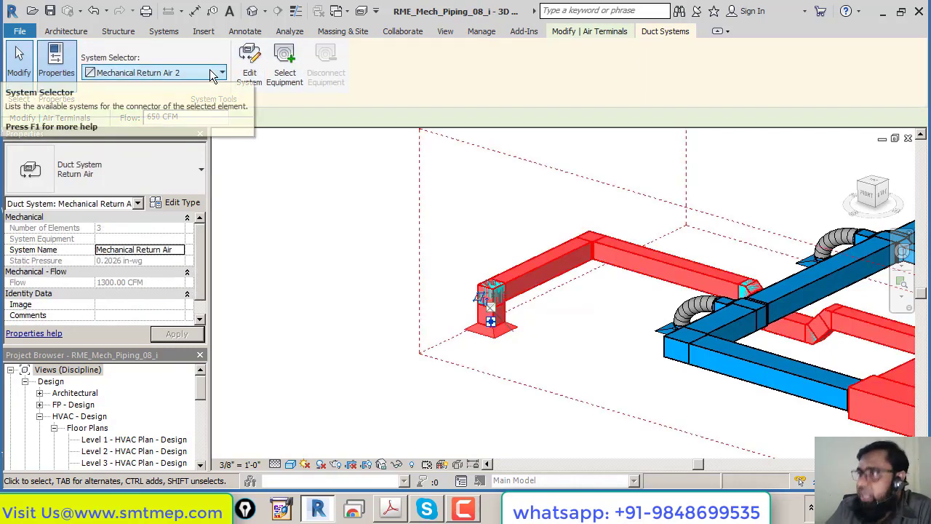
pyautogui.click(313, 232)
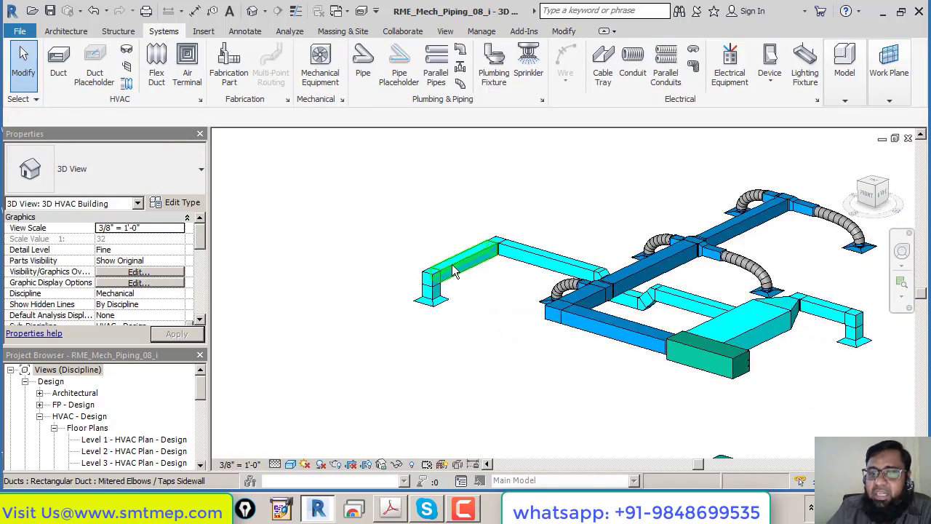
# Step: Select a return duct and a pipe segment in turn to examine their contextual tools, including Piping Systems, and clear the selection
pyautogui.click(456, 271)
pyautogui.click(570, 241)
pyautogui.scroll(-3, 570, 240)
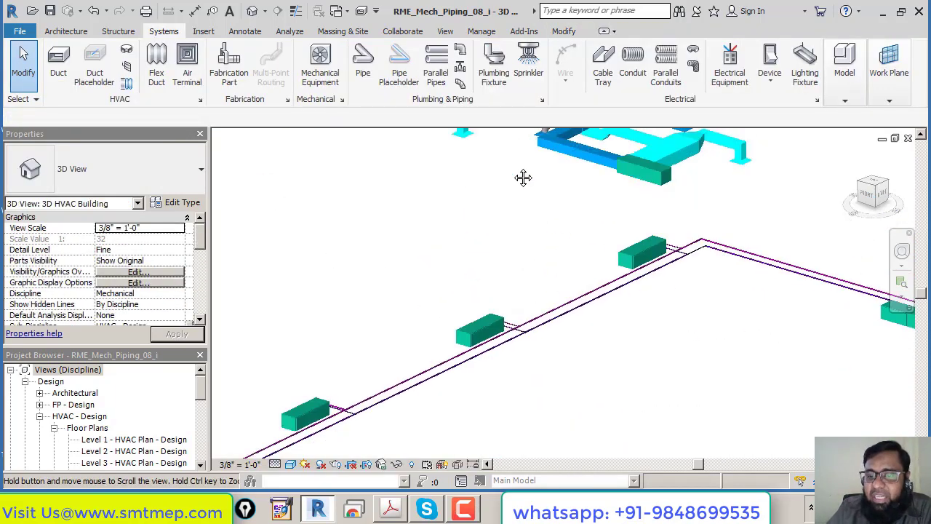
pyautogui.click(556, 296)
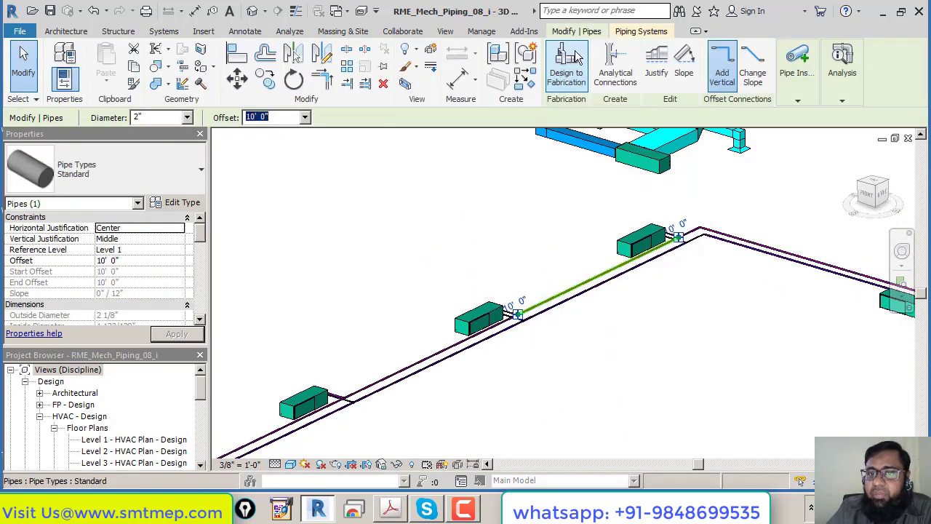
pyautogui.click(643, 33)
pyautogui.click(482, 213)
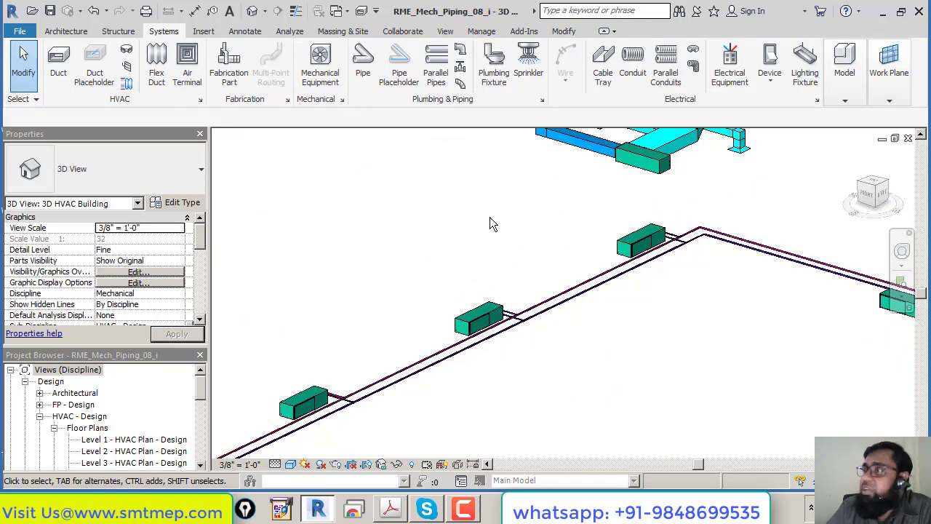
# Step: Select the lower pipe segment between two units, review its Modify | Pipes tools and clear the selection
pyautogui.scroll(-2, 486, 216)
pyautogui.moveTo(490, 218); pyautogui.dragTo(535, 245, button='middle')
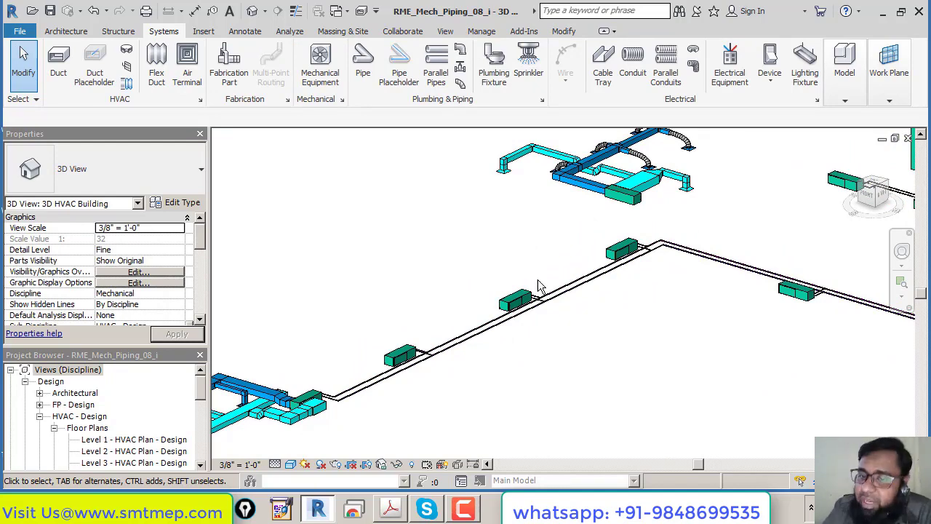
pyautogui.click(566, 290)
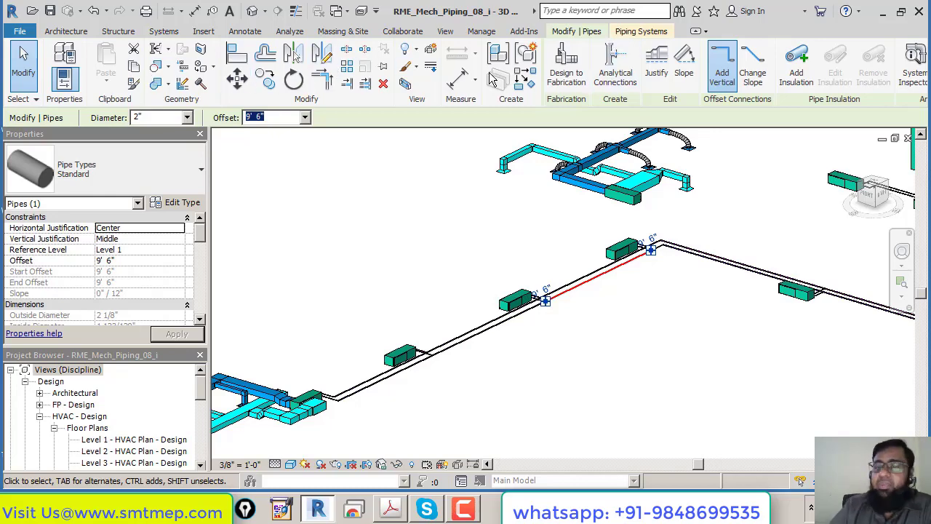
pyautogui.click(458, 208)
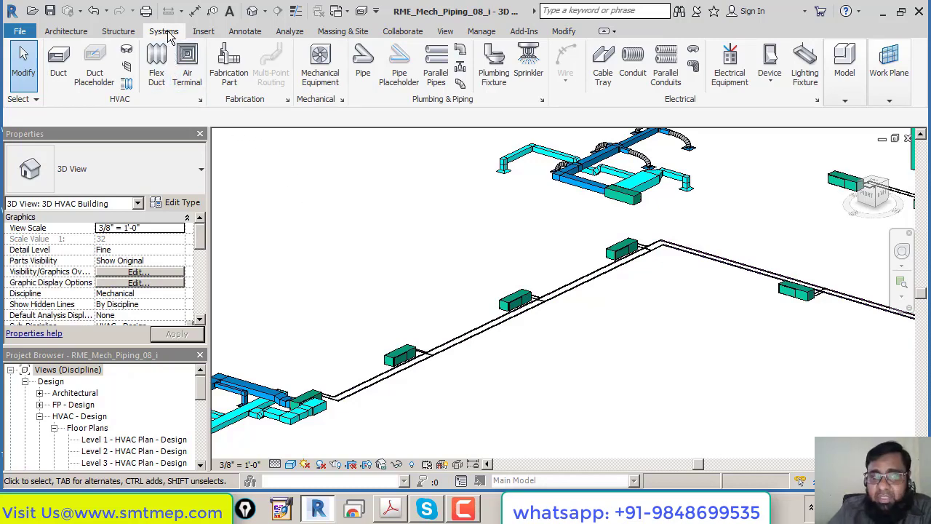
# Step: View the Piping Systems tools for the lower pipe and the contextual tools for the return diffuser, clearing each selection
pyautogui.click(572, 290)
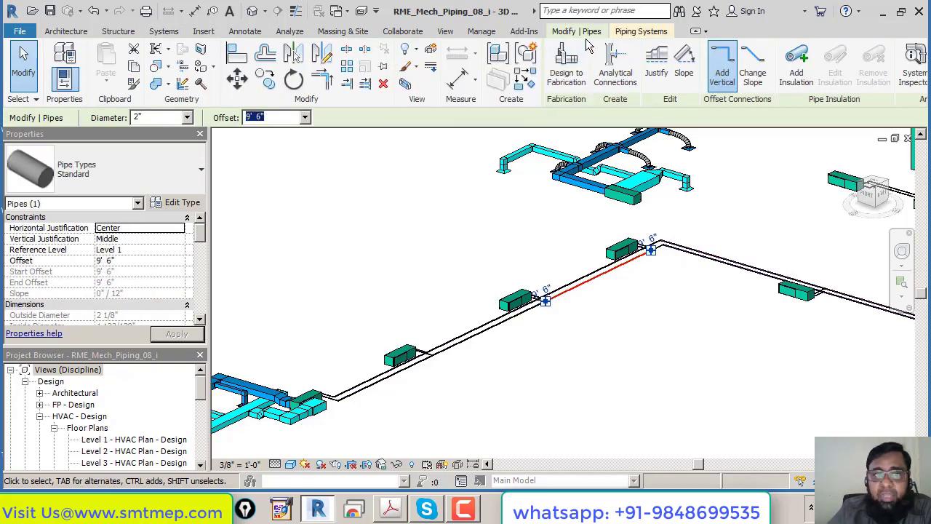
pyautogui.click(635, 34)
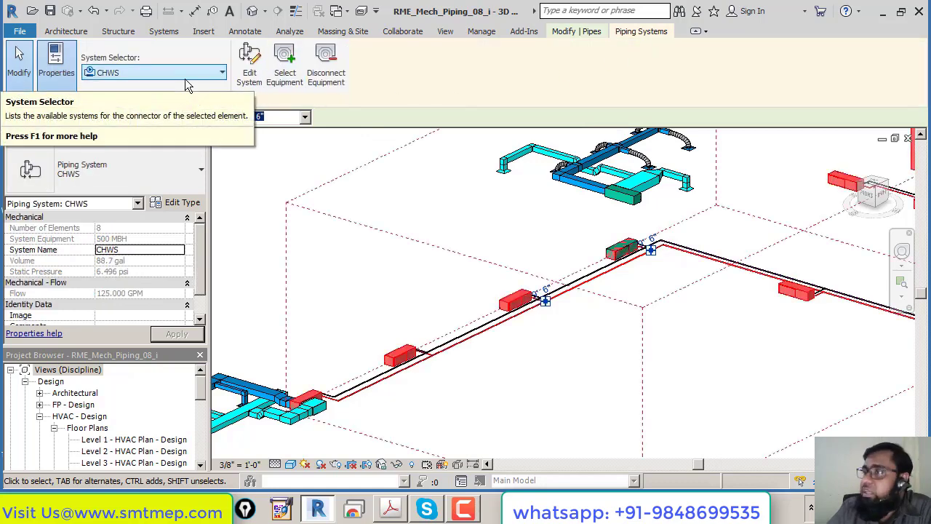
pyautogui.press('Escape')
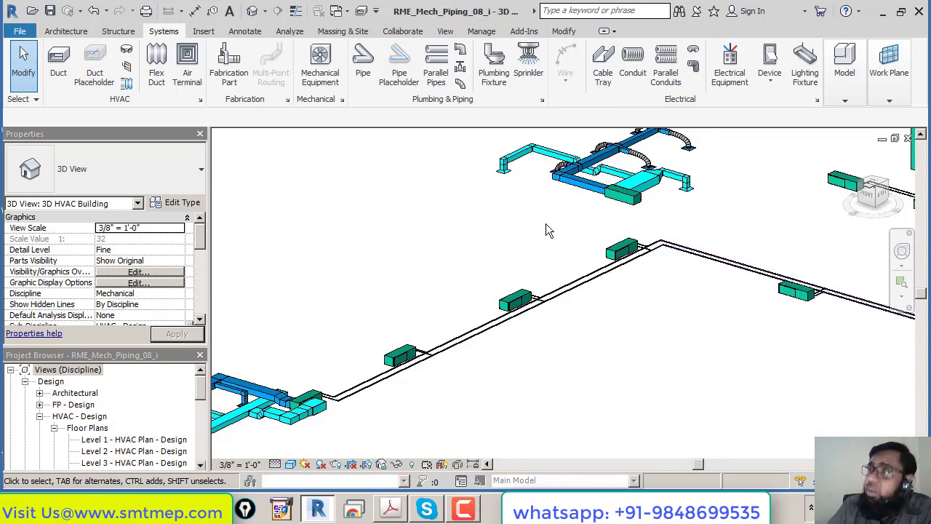
pyautogui.click(502, 168)
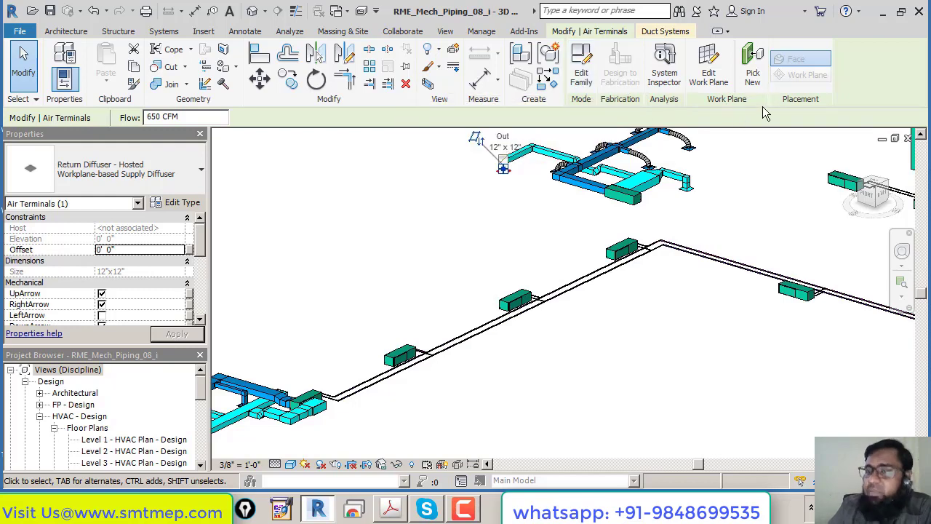
pyautogui.click(758, 176)
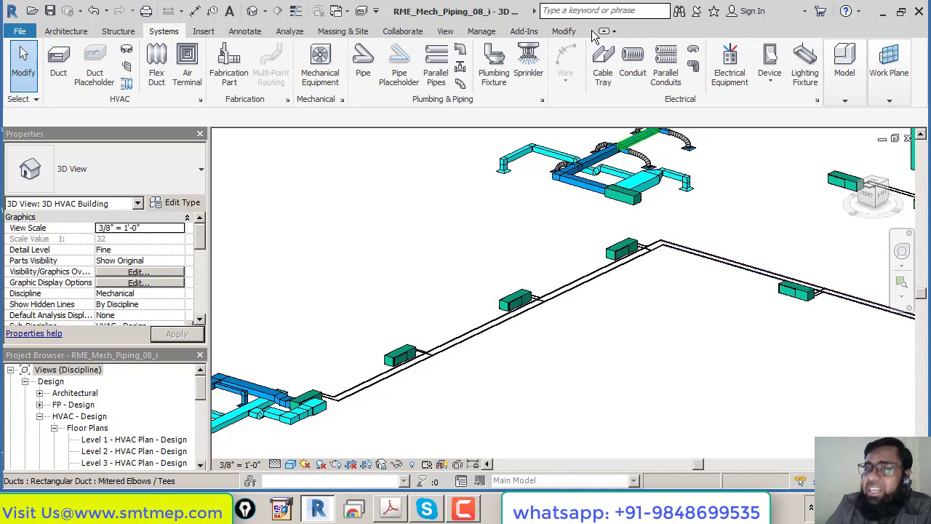
# Step: Compare the options bar settings for a selected pipe, duct fitting and return diffuser, clearing each selection
pyautogui.scroll(-4, 473, 247)
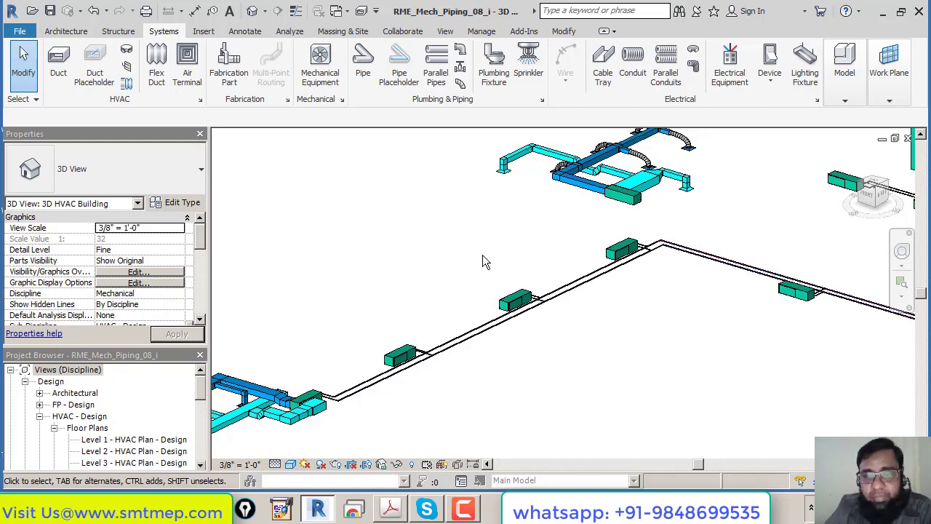
pyautogui.moveTo(494, 252)
pyautogui.mouseDown(button='middle')
pyautogui.moveTo(530, 260)
pyautogui.moveTo(495, 258)
pyautogui.mouseUp(button='middle')
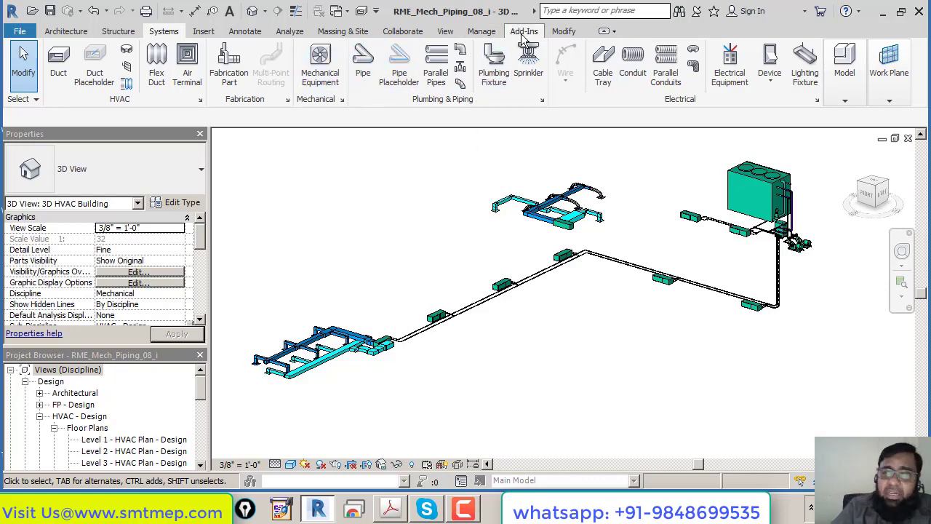
pyautogui.click(166, 34)
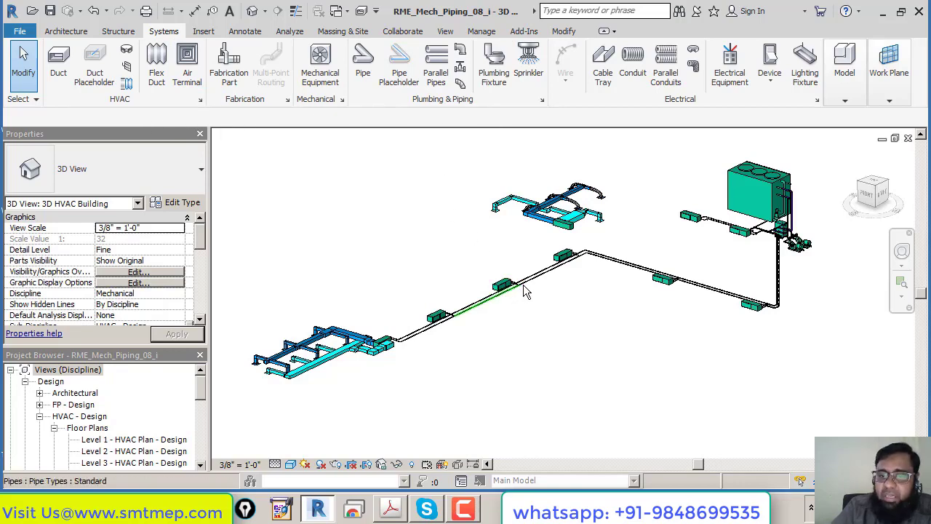
pyautogui.click(497, 281)
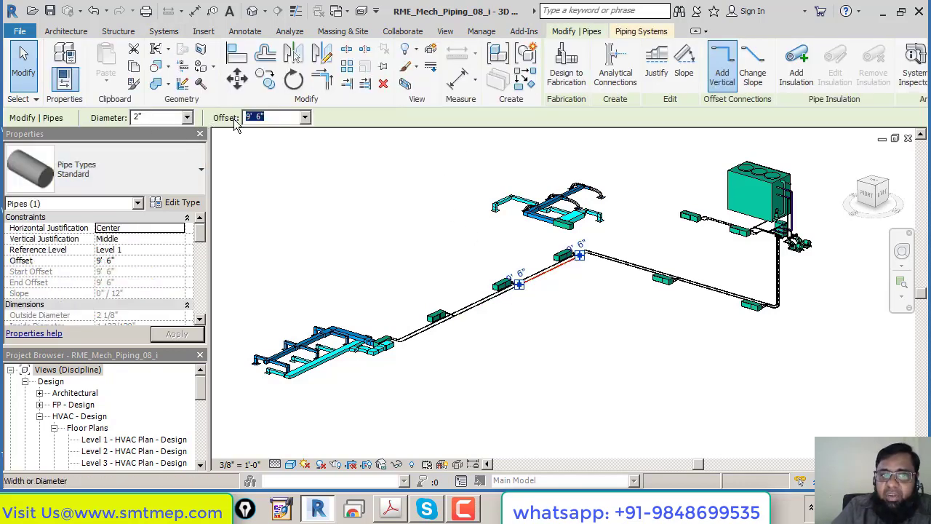
pyautogui.click(414, 227)
pyautogui.click(529, 217)
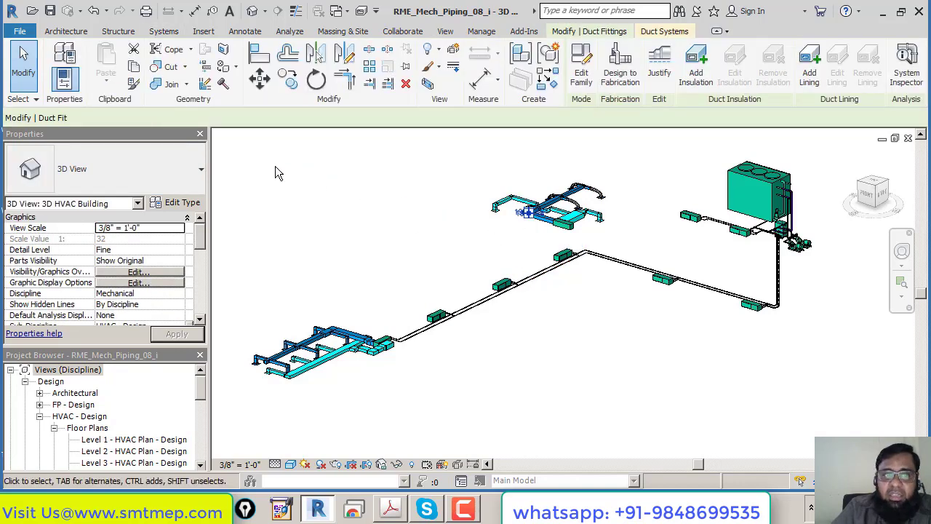
pyautogui.click(399, 144)
pyautogui.scroll(5, 500, 212)
pyautogui.click(500, 216)
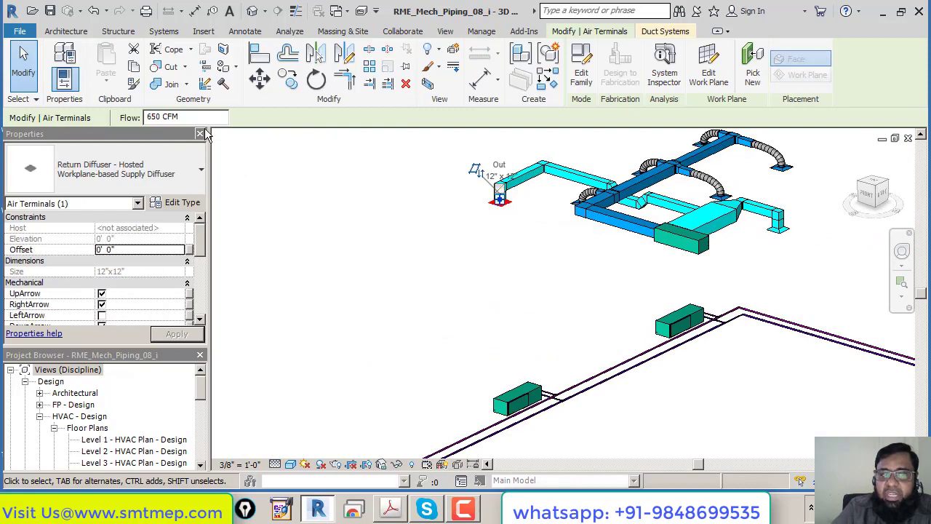
pyautogui.click(284, 207)
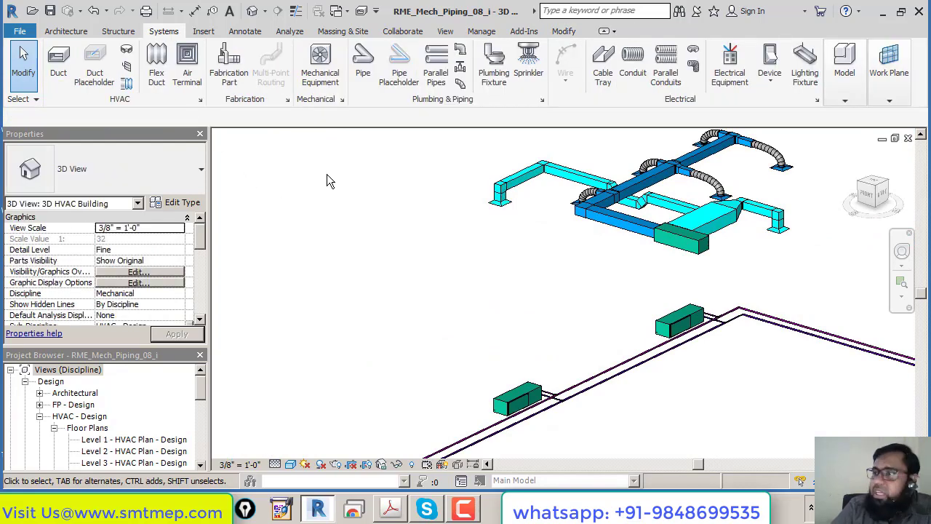
# Step: Check the options bar for the mechanical unit on the duct run and for the return diffuser, clearing each selection
pyautogui.scroll(-1, 329, 179)
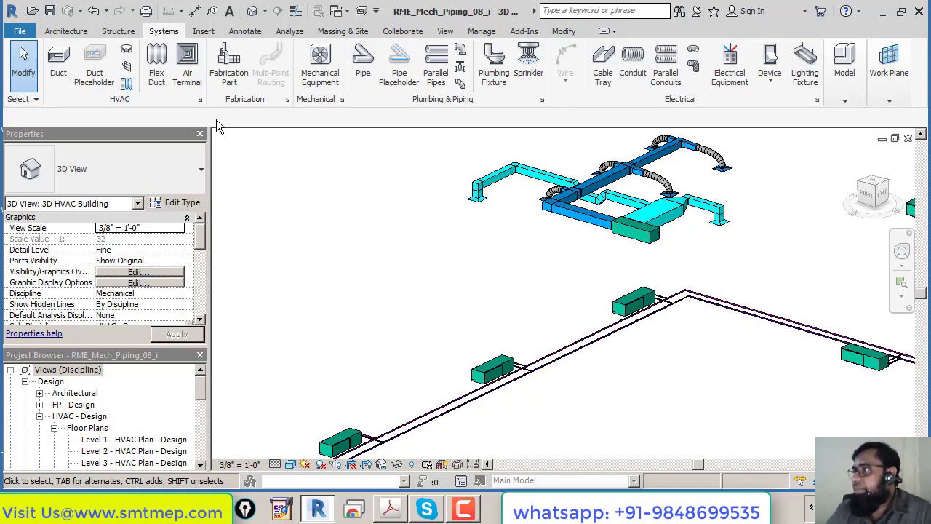
pyautogui.scroll(-1, 396, 291)
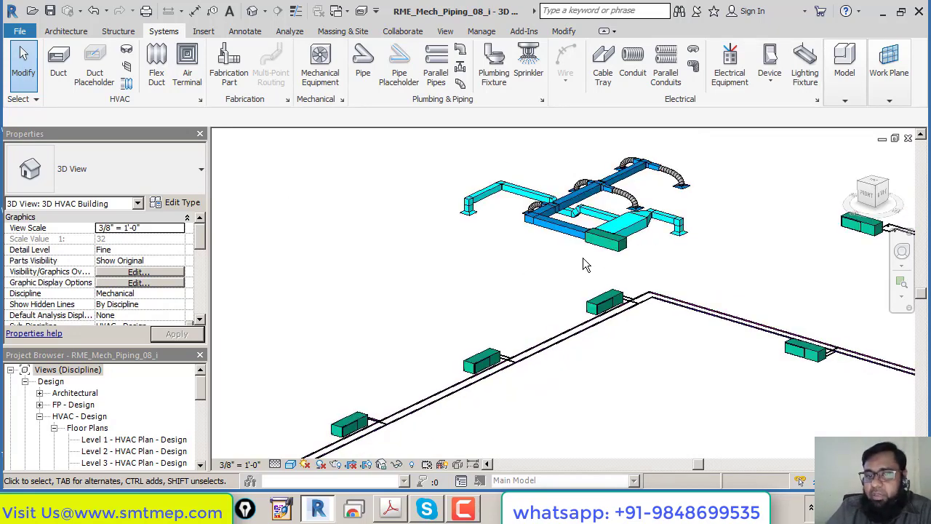
pyautogui.click(610, 253)
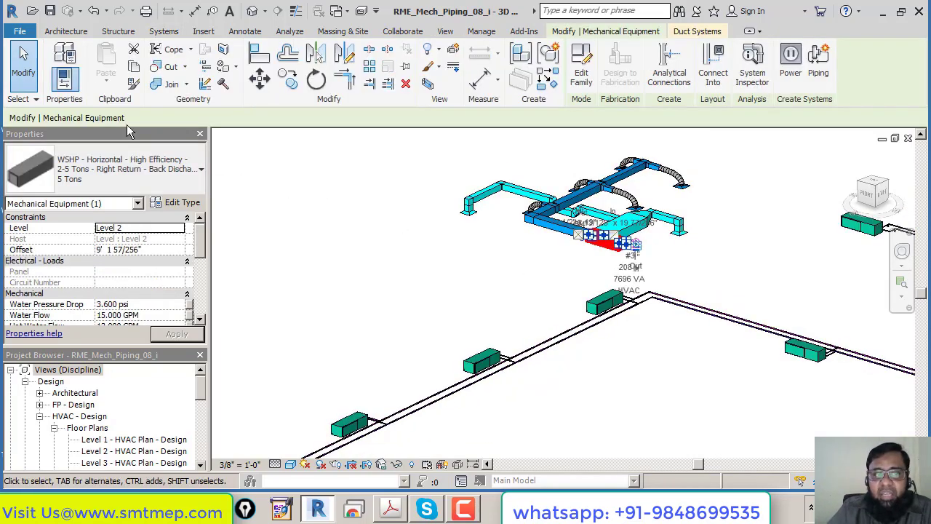
pyautogui.click(441, 248)
pyautogui.click(466, 212)
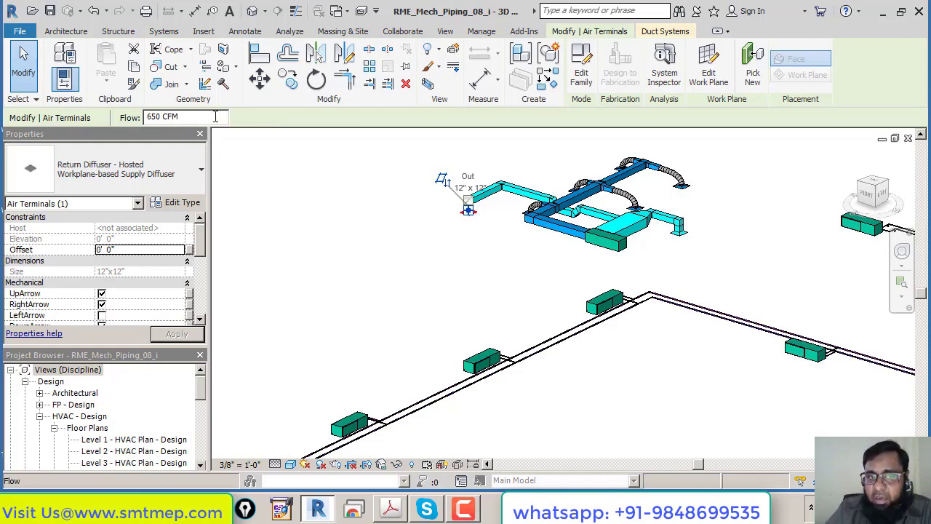
pyautogui.click(277, 165)
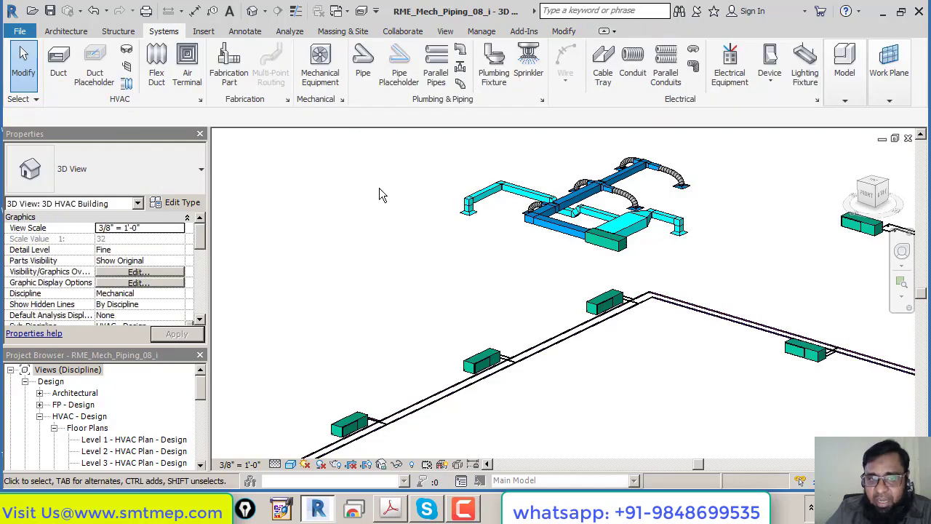
# Step: Check the flow setting offered on the options bar for the return diffuser and clear the selection
pyautogui.click(468, 210)
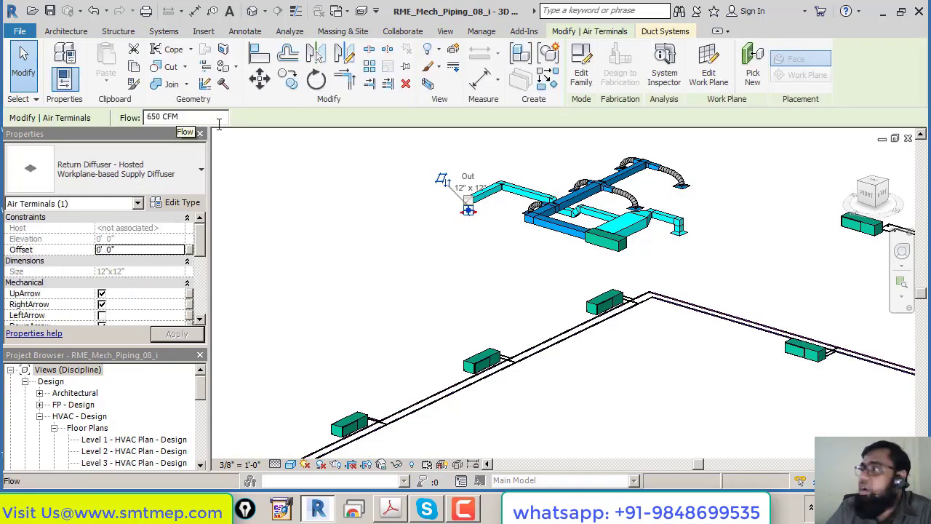
pyautogui.click(284, 193)
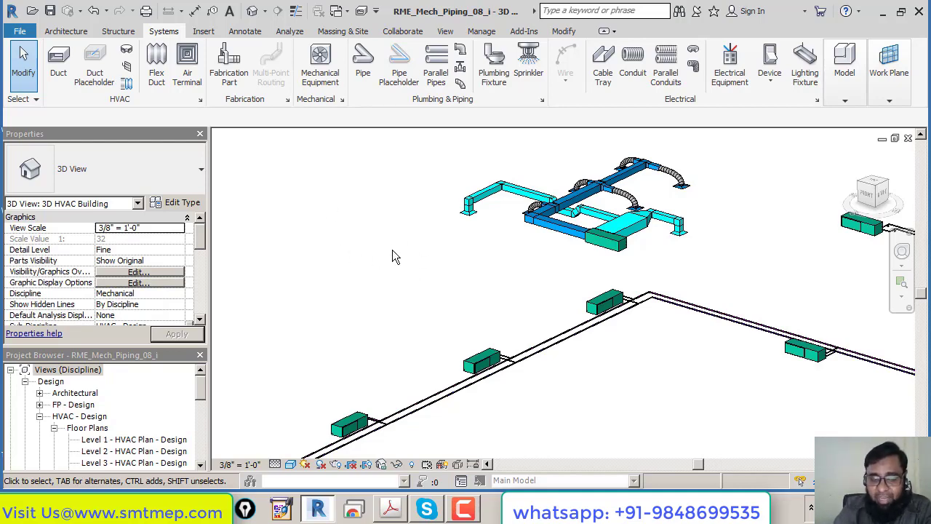
# Step: Hide the Properties palette and display it again, twice, above the Project Browser
pyautogui.hotkey('ctrl', '1')
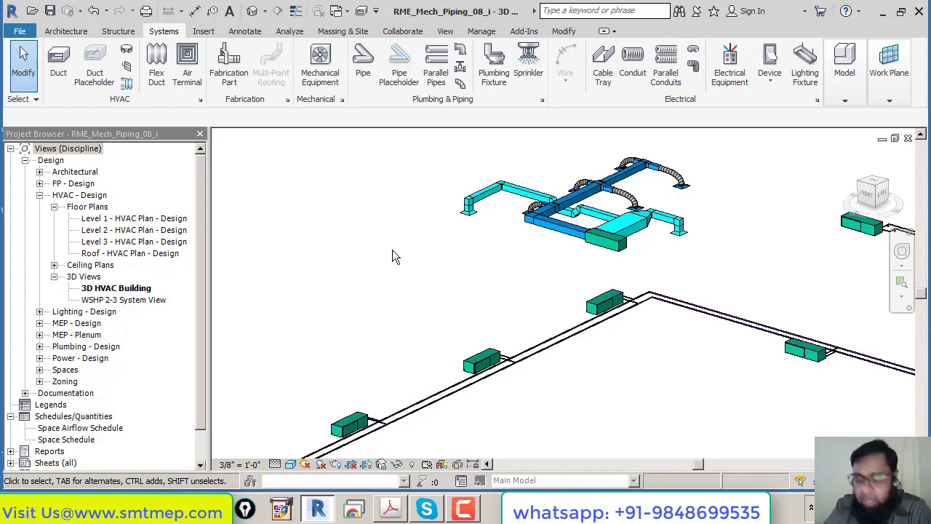
pyautogui.hotkey('ctrl', '1')
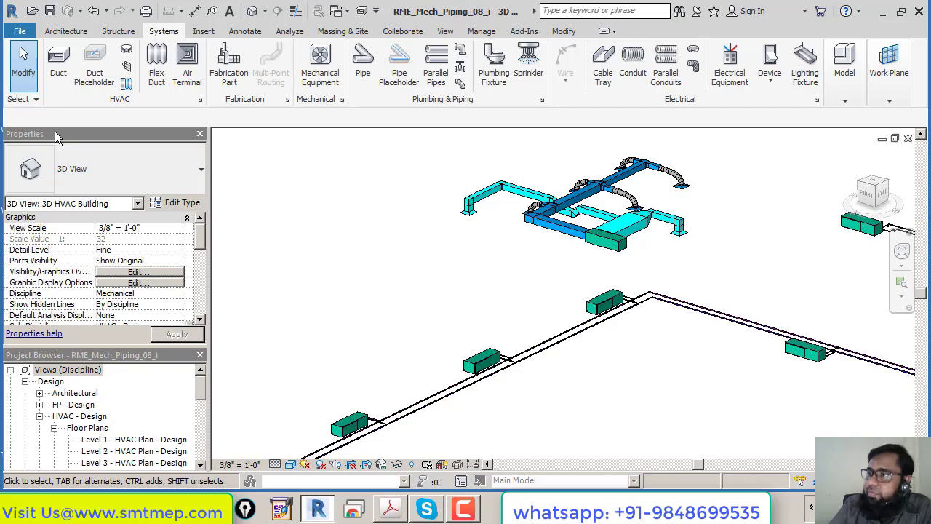
pyautogui.hotkey('ctrl', '1')
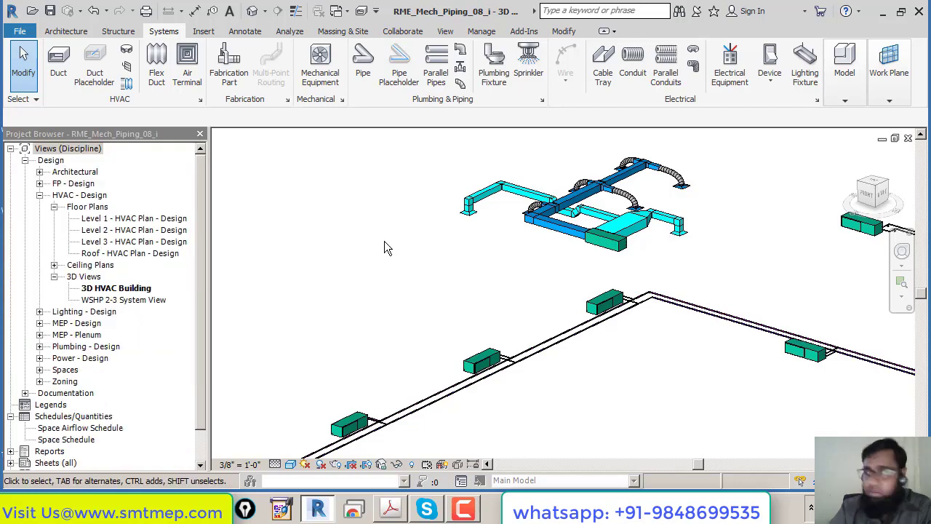
pyautogui.hotkey('ctrl', '1')
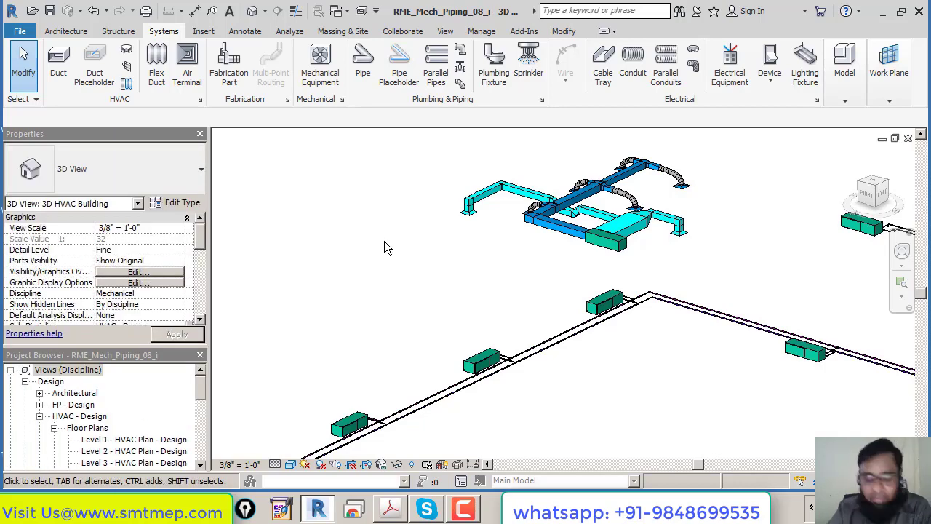
# Step: Open the Mechanical Settings, examine the Hidden Line, duct and pipe categories, and close them without changes
pyautogui.press('m')
pyautogui.press('s')
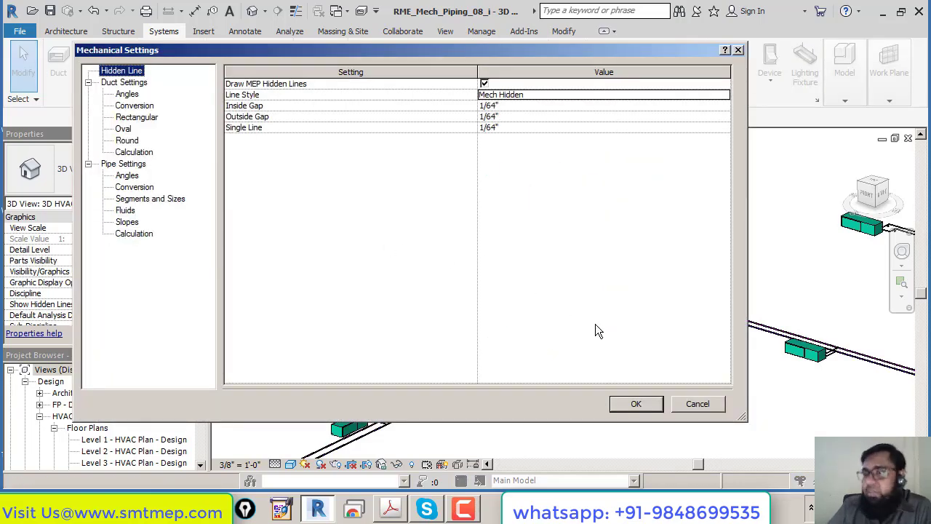
pyautogui.click(698, 409)
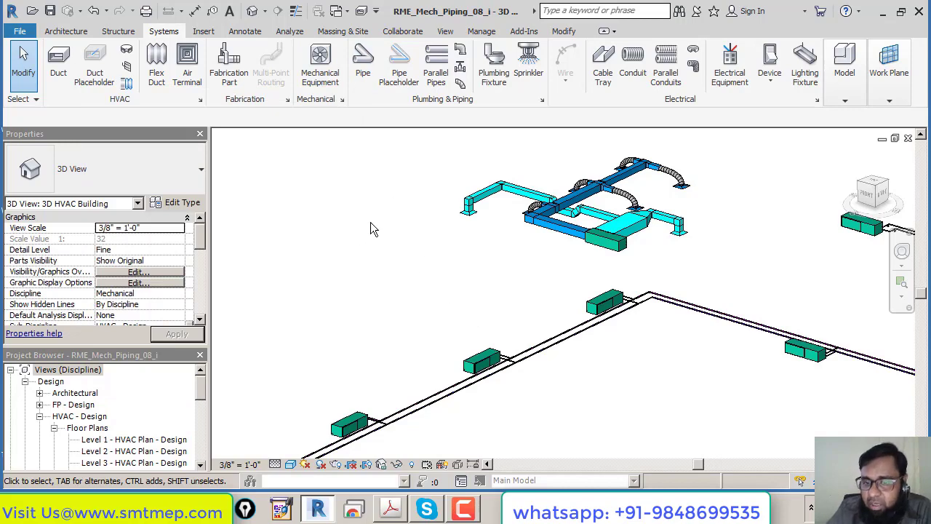
# Step: Show the whole duct and piping model in the 3D HVAC Building view
pyautogui.scroll(-5, 389, 256)
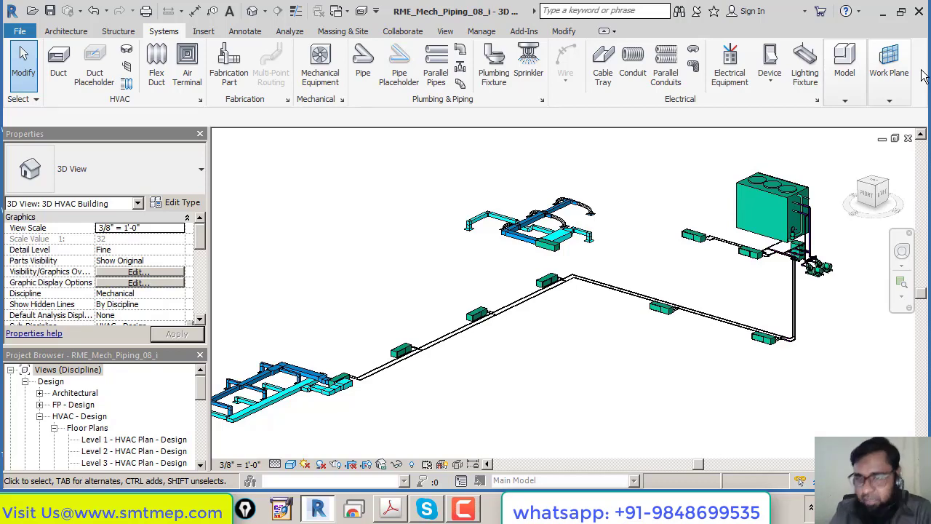
pyautogui.scroll(-2, 491, 251)
pyautogui.moveTo(509, 282); pyautogui.dragTo(521, 284, button='middle')
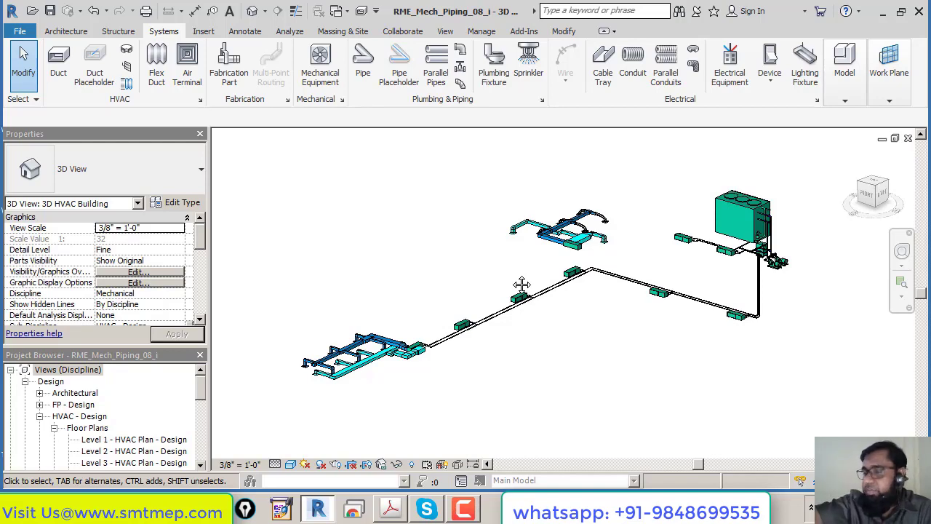
# Step: Switch to Adobe Acrobat and browse the Revit MEP 2018 class notes to the "Using the Notes" chapter page
pyautogui.hotkey('alt', 'Tab')
pyautogui.scroll(-5, 486, 332)
pyautogui.scroll(-12, 487, 328)
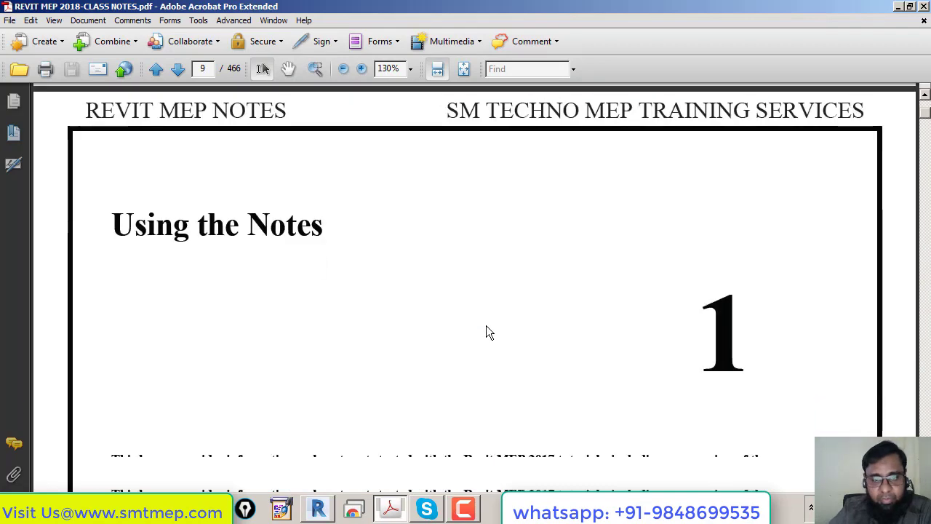
pyautogui.scroll(-4, 489, 333)
pyautogui.scroll(5, 364, 306)
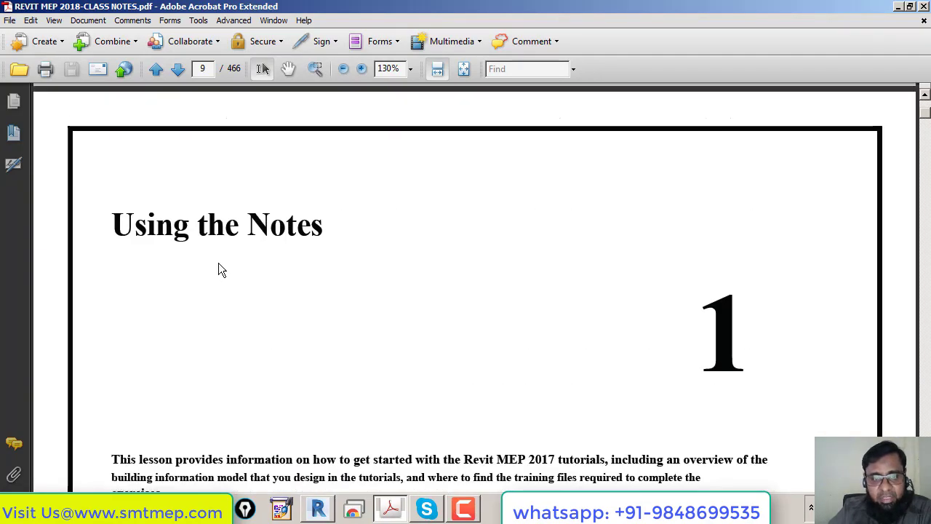
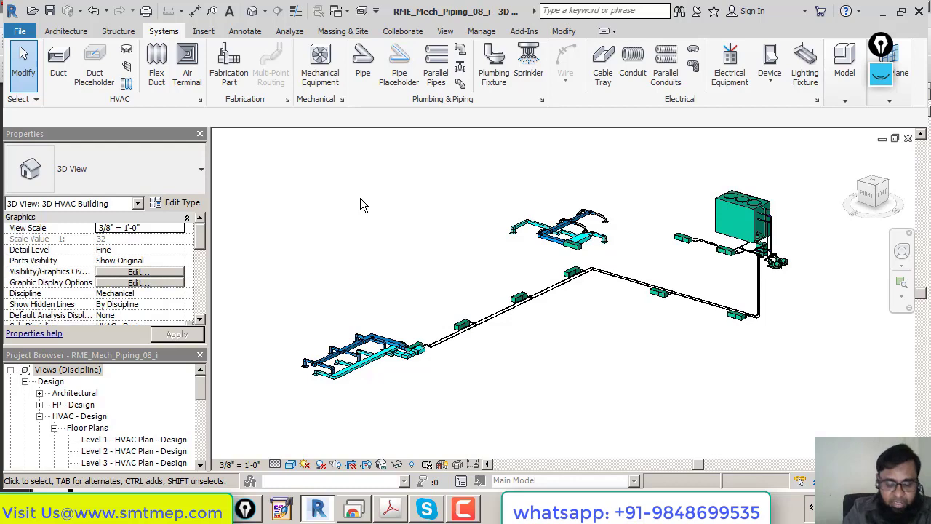
# Step: Open the Keyboard Shortcuts settings and search the commands for PROJECT B
pyautogui.press('k')
pyautogui.press('s')
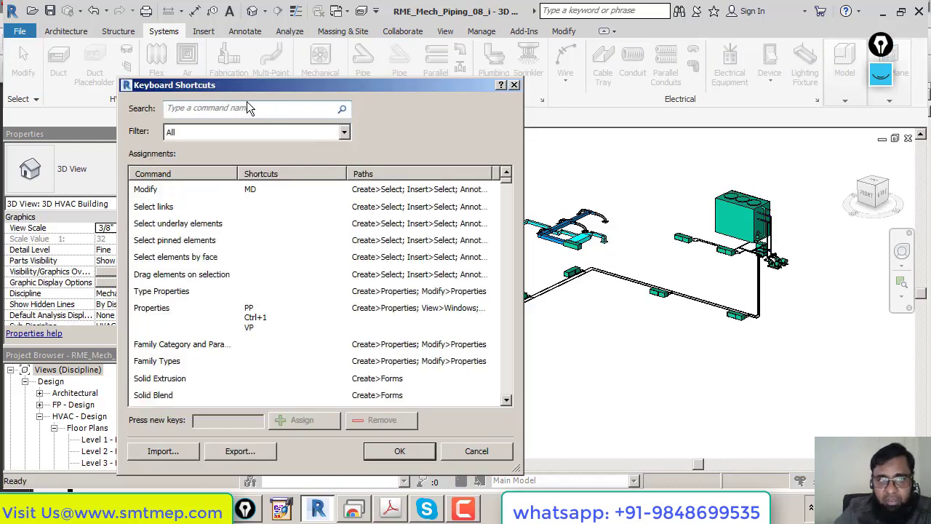
pyautogui.moveTo(267, 85); pyautogui.dragTo(341, 54)
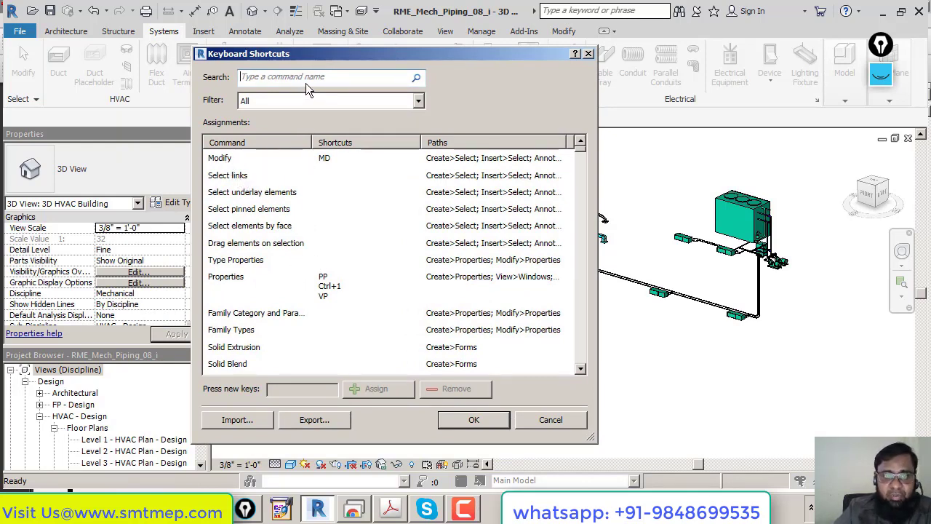
pyautogui.write('PROJE')
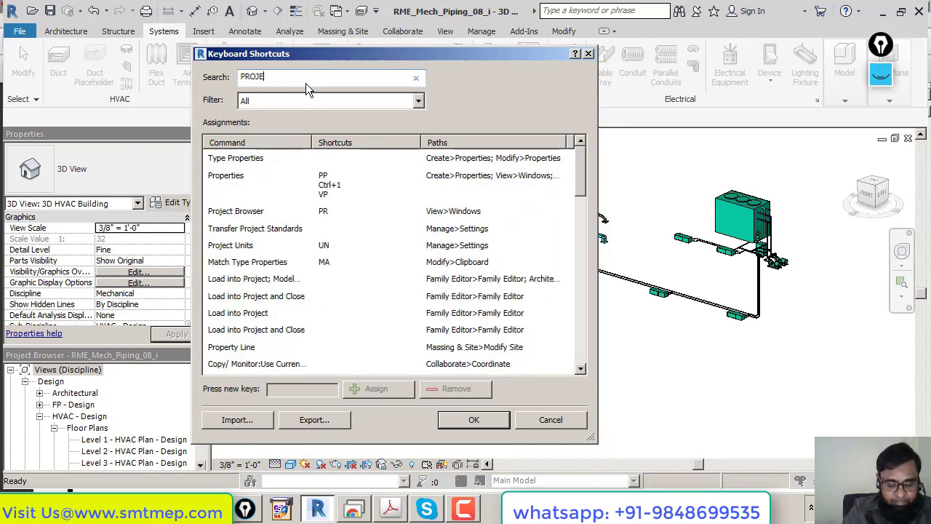
pyautogui.write('CT B')
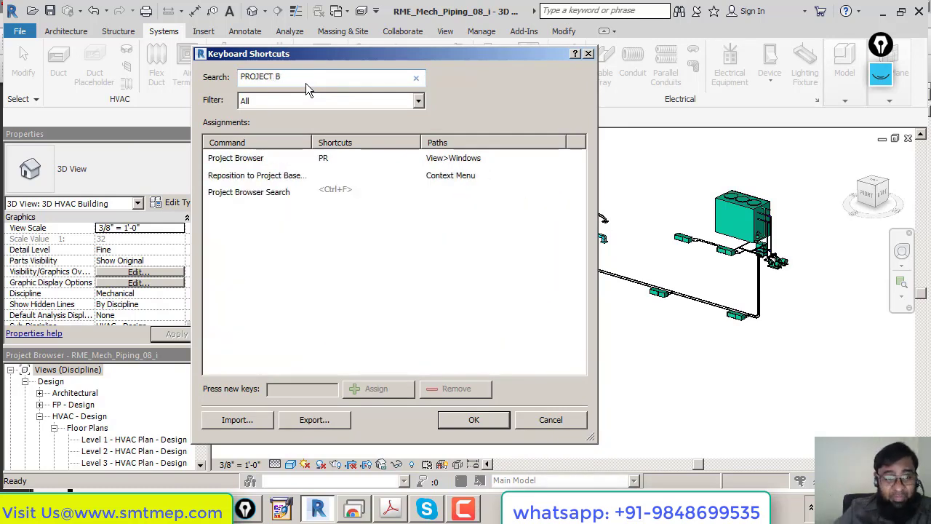
# Step: Remove the PR shortcut from the Project Browser command, assign PR to it again and accept the shortcut settings
pyautogui.click(328, 166)
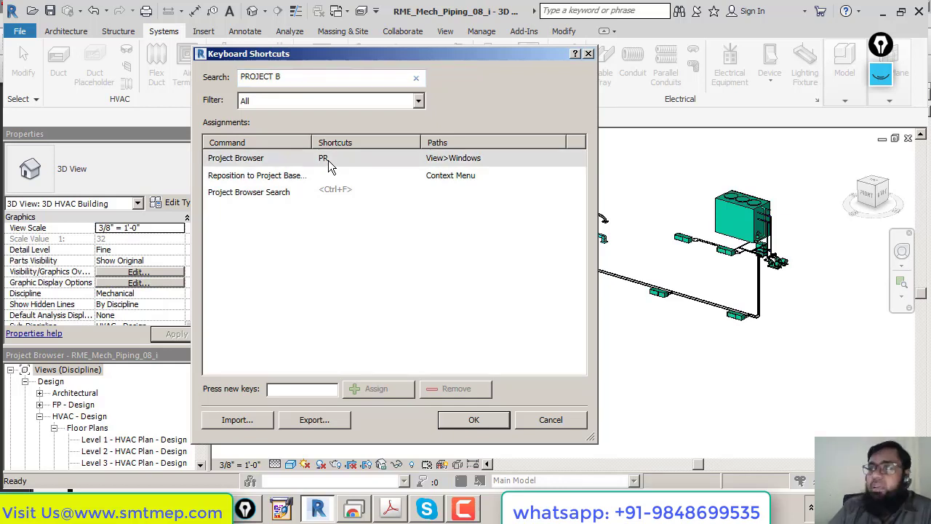
pyautogui.click(329, 166)
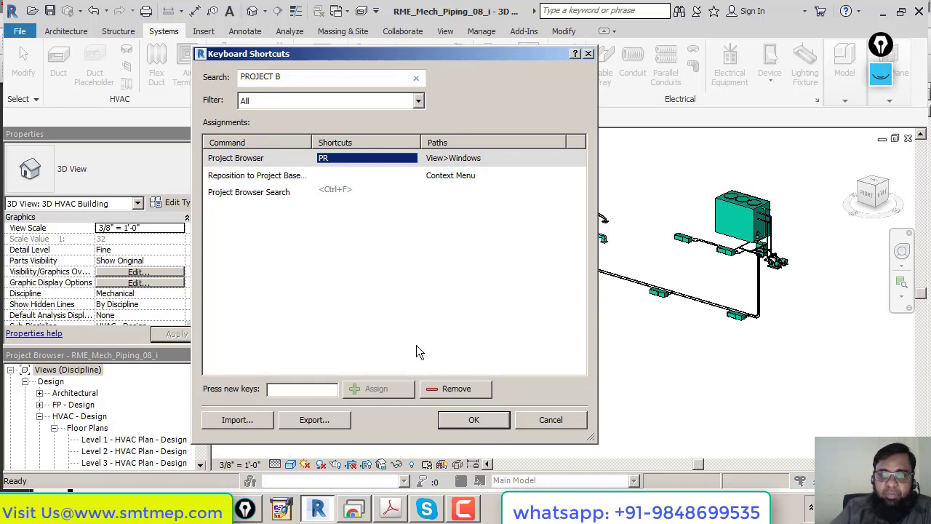
pyautogui.click(449, 390)
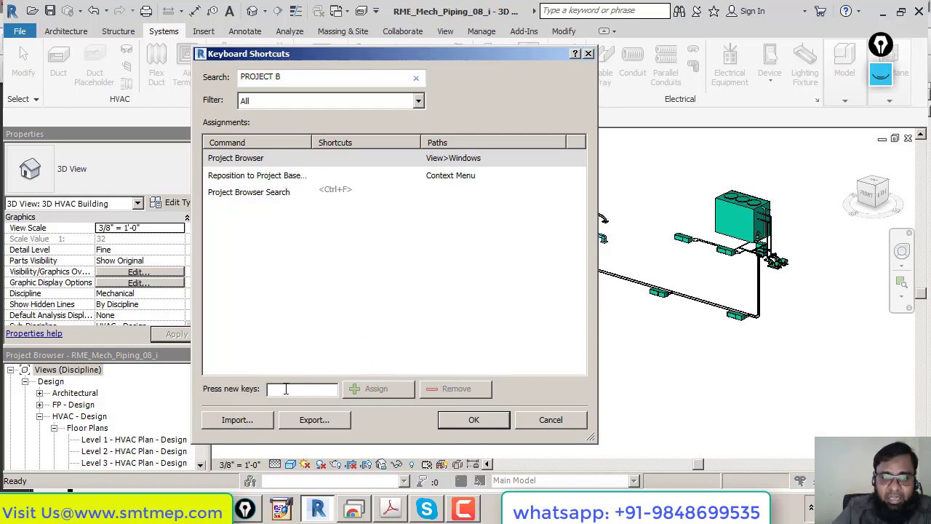
pyautogui.write('PR')
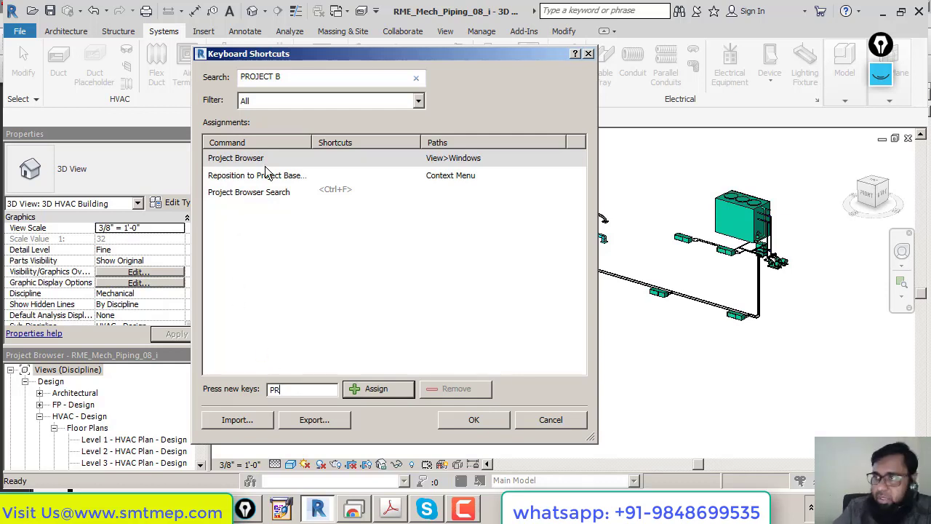
pyautogui.click(365, 390)
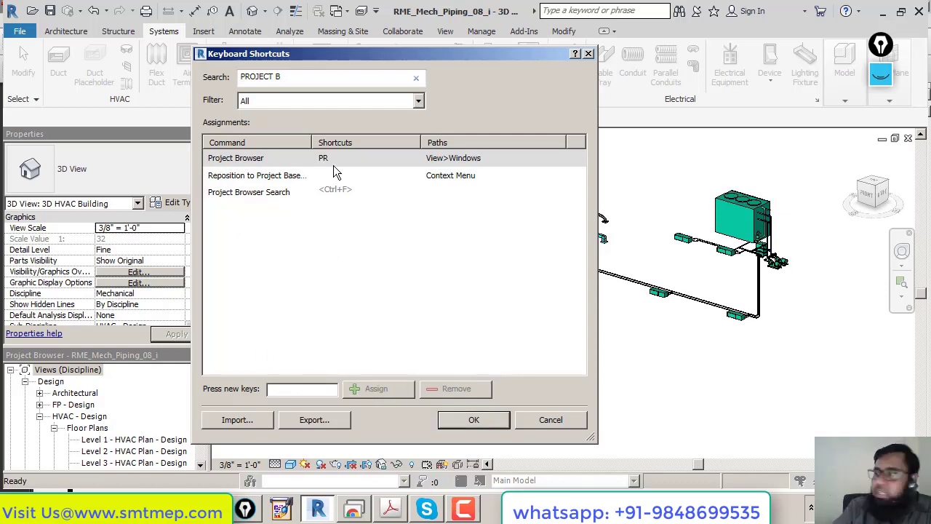
pyautogui.click(474, 420)
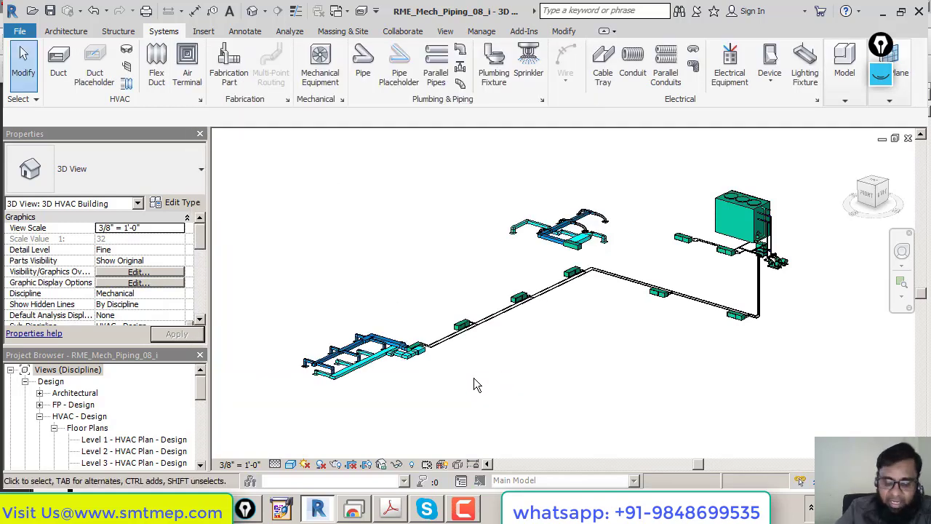
# Step: Hide the Project Browser and bring it back to test its PR assignment
pyautogui.press('p')
pyautogui.press('r')
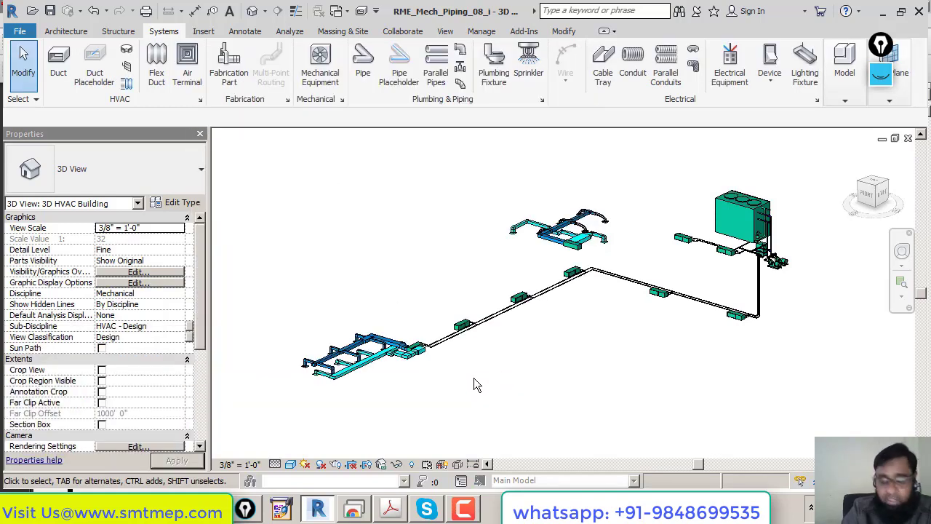
pyautogui.press('p')
pyautogui.press('r')
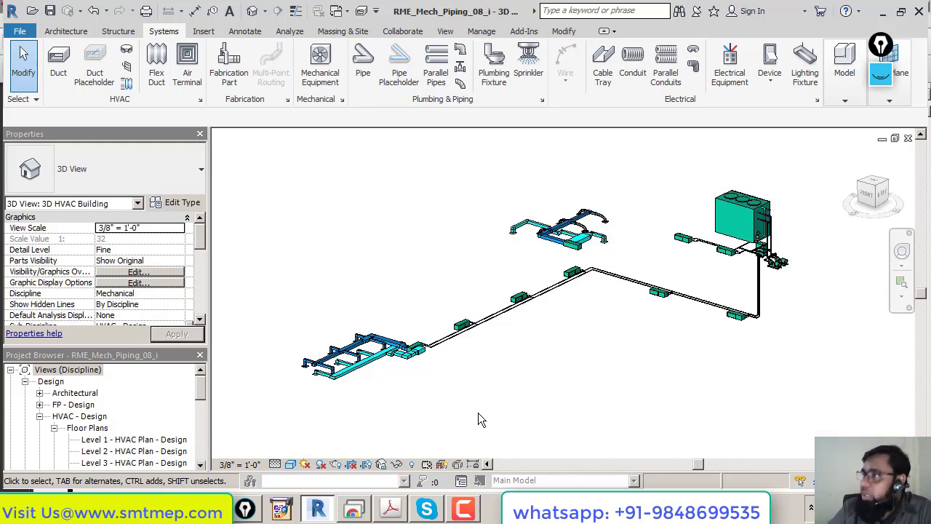
# Step: Demonstrate Zoom to Fit and Zoom in Region in the 3D view, magnifying the return diffuser and refitting the model
pyautogui.scroll(6, 469, 250)
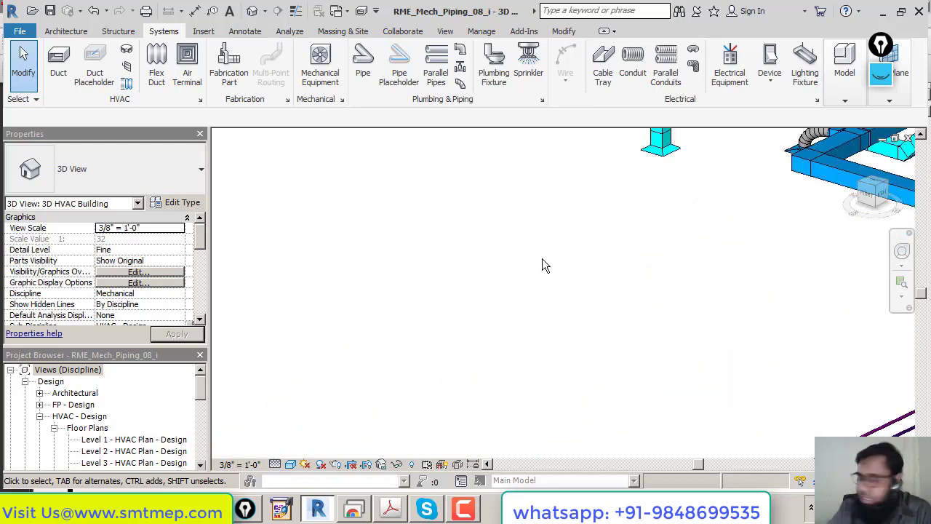
pyautogui.press('z')
pyautogui.press('f')
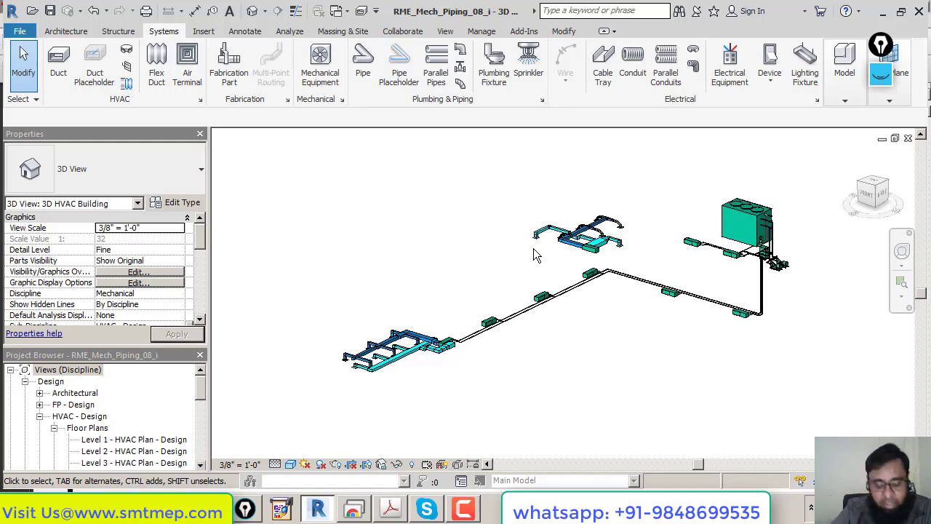
pyautogui.press('z')
pyautogui.press('r')
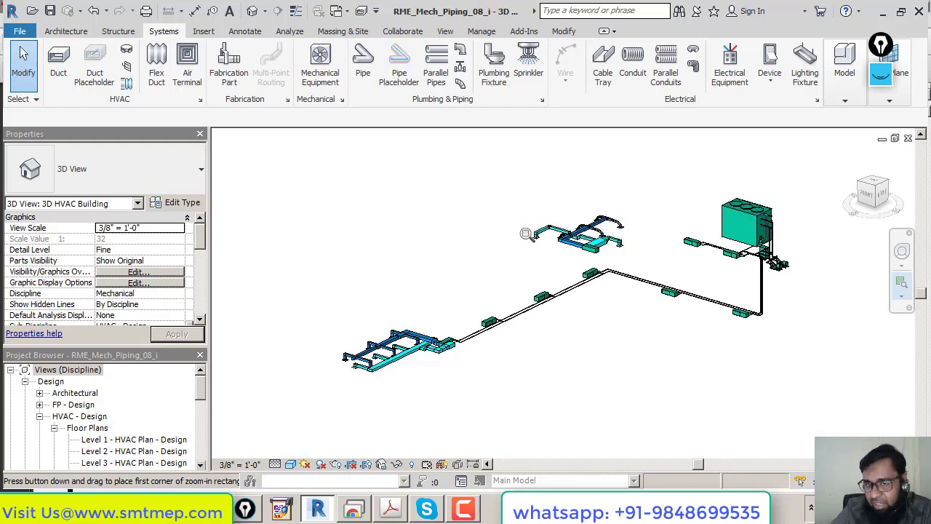
pyautogui.moveTo(526, 228); pyautogui.dragTo(553, 254)
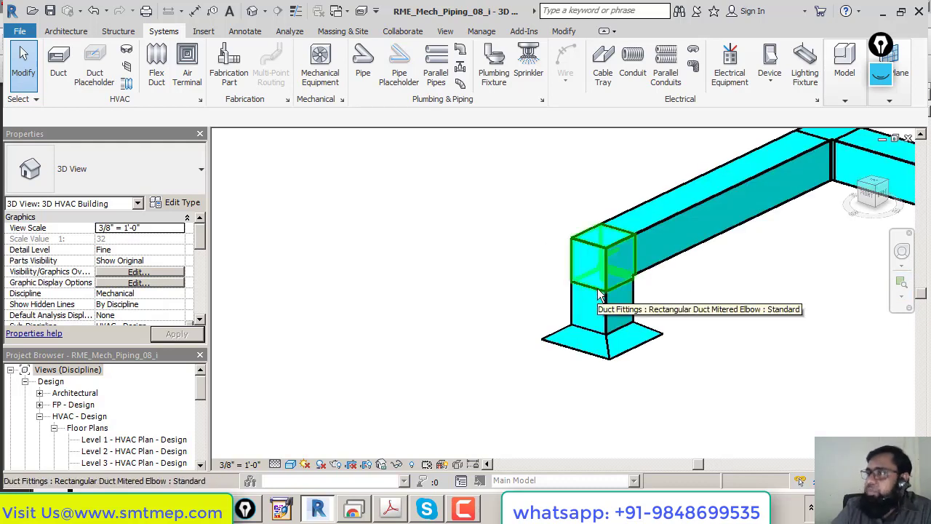
pyautogui.press('z')
pyautogui.press('f')
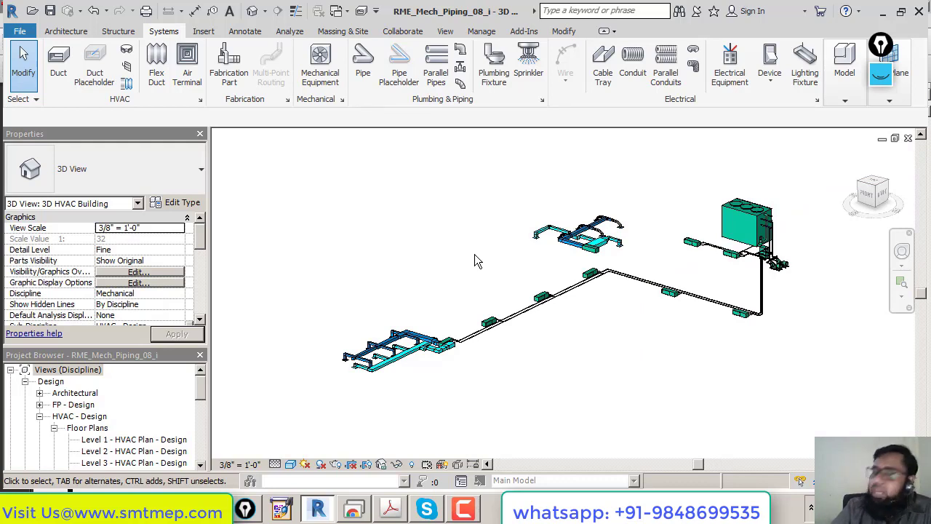
# Step: Open the Level 1 - HVAC Plan - Design floor plan
pyautogui.scroll(-1, 200, 404)
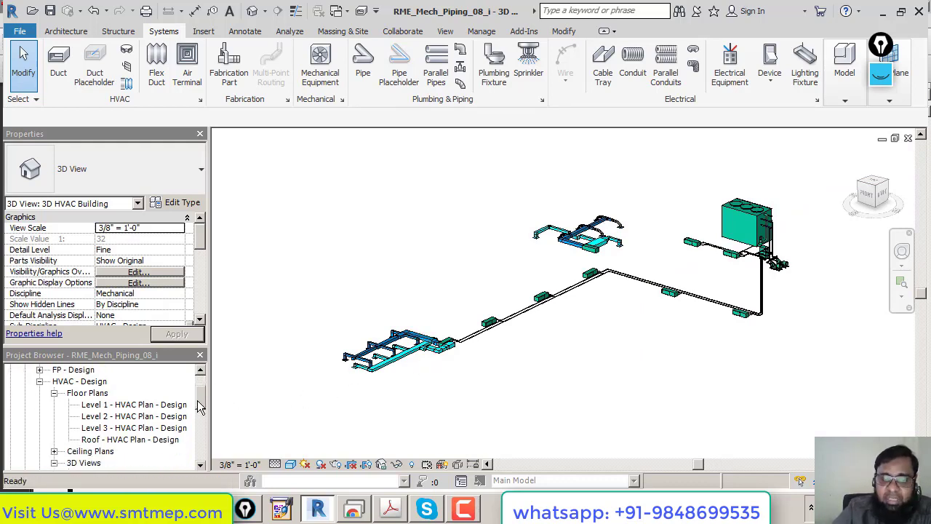
pyautogui.scroll(-2, 200, 408)
pyautogui.click(118, 420)
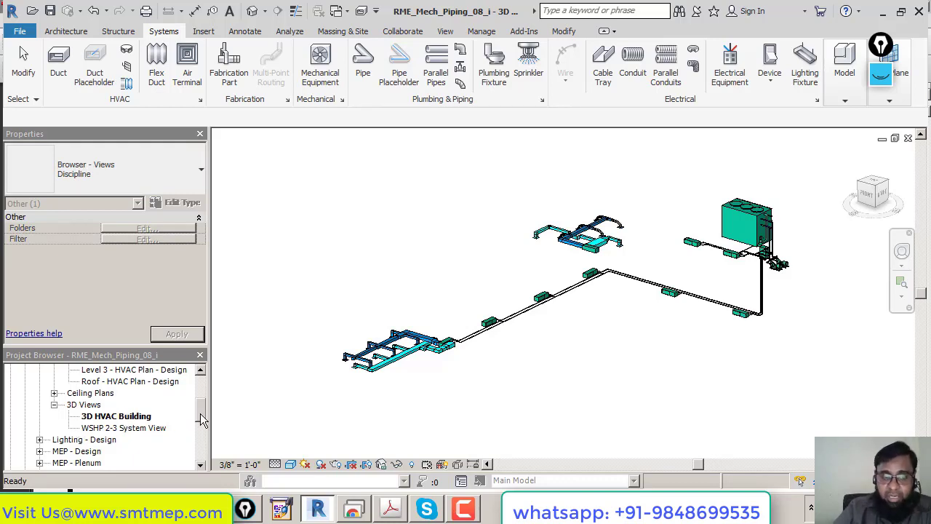
pyautogui.scroll(1, 203, 413)
pyautogui.scroll(1, 203, 410)
pyautogui.doubleClick(145, 382)
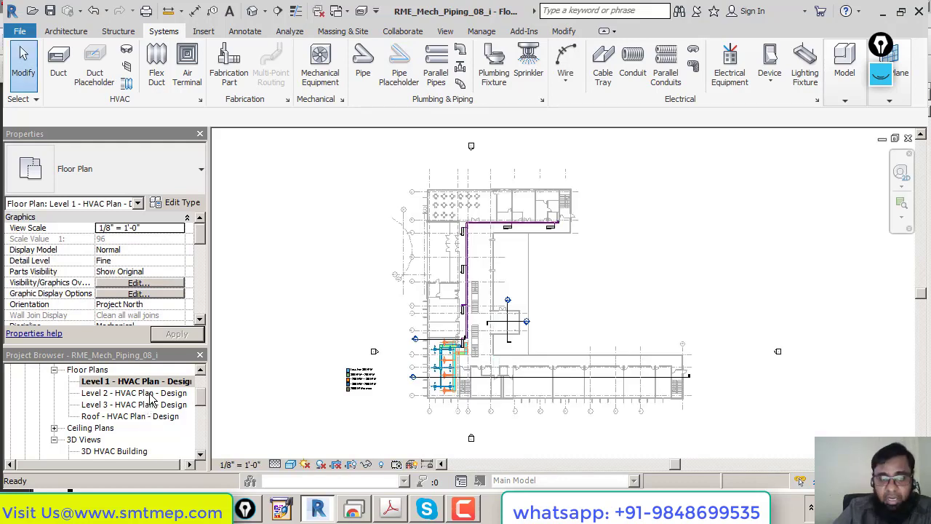
# Step: Open the Level 2 - HVAC Plan - Design floor plan and tile all open view windows
pyautogui.click(152, 397)
pyautogui.doubleClick(151, 397)
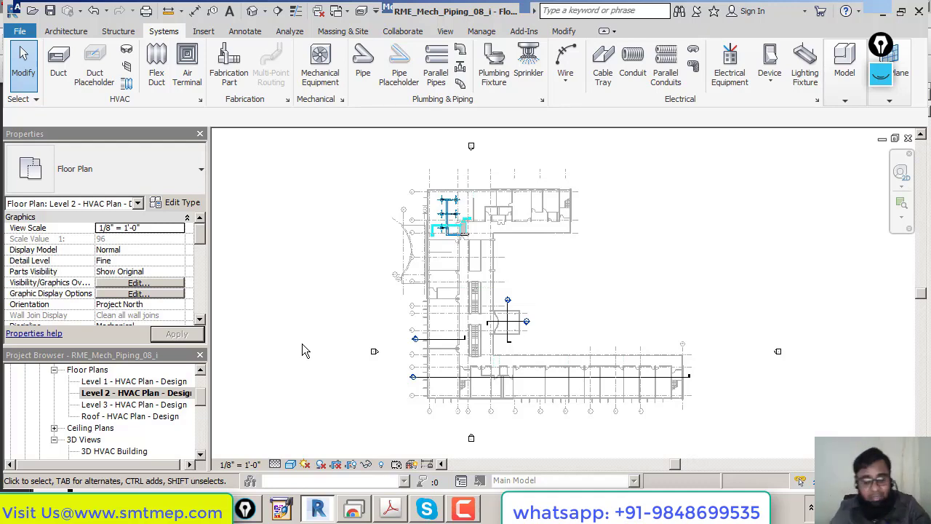
pyautogui.press('w')
pyautogui.press('t')
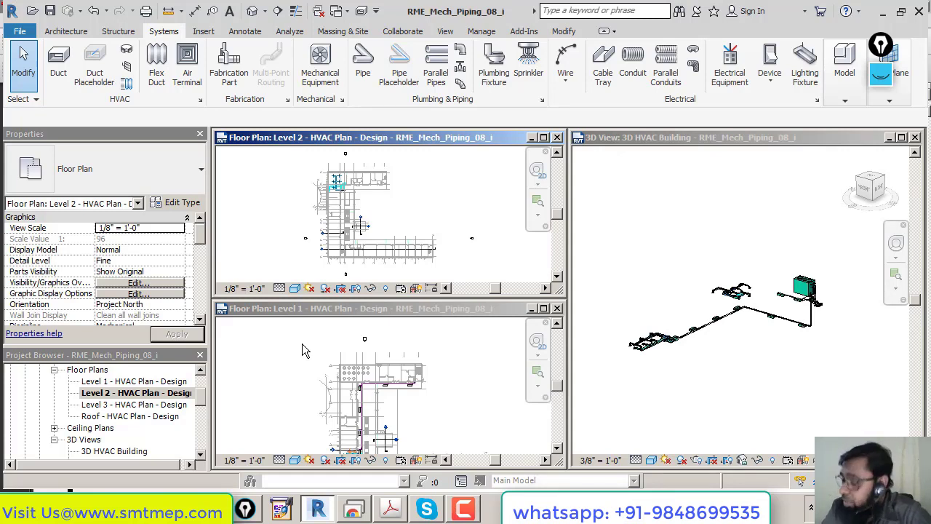
# Step: Activate the 3D HVAC Building view and turn Thin Lines on and off to compare edges around the duct and pipes
pyautogui.click(649, 230)
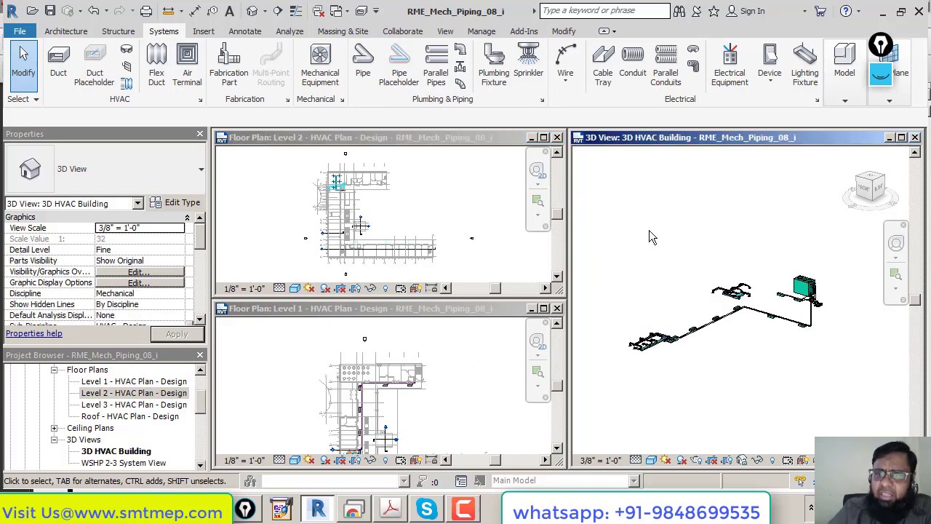
pyautogui.scroll(2, 693, 259)
pyautogui.moveTo(693, 260); pyautogui.dragTo(717, 279, button='middle')
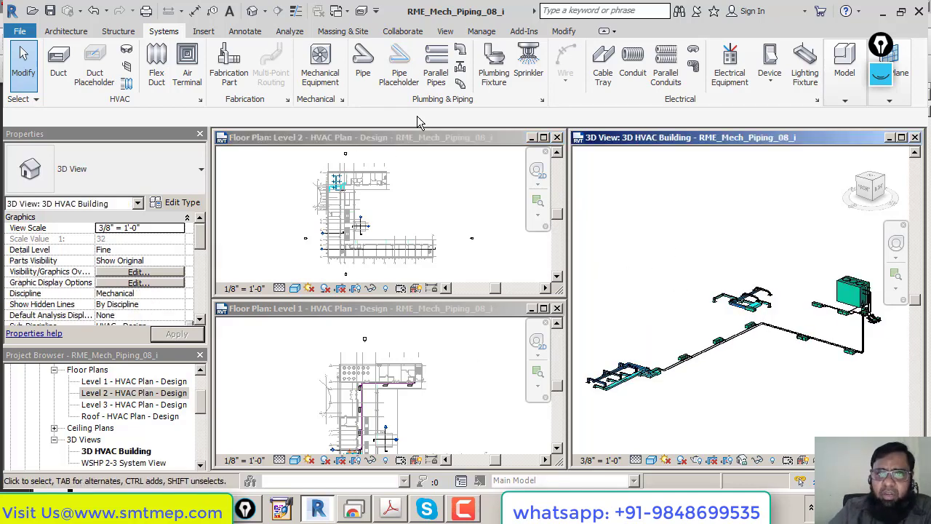
pyautogui.click(444, 32)
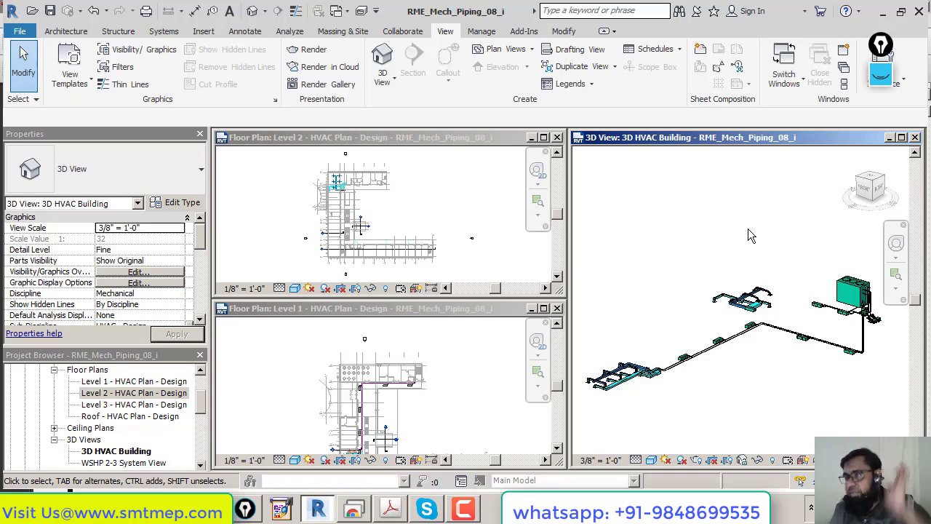
pyautogui.scroll(6, 686, 381)
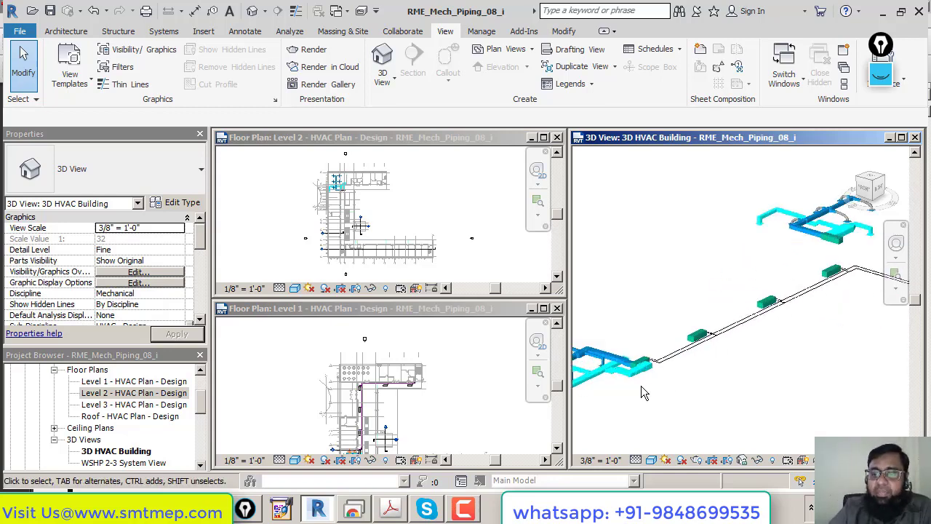
pyautogui.scroll(5, 675, 358)
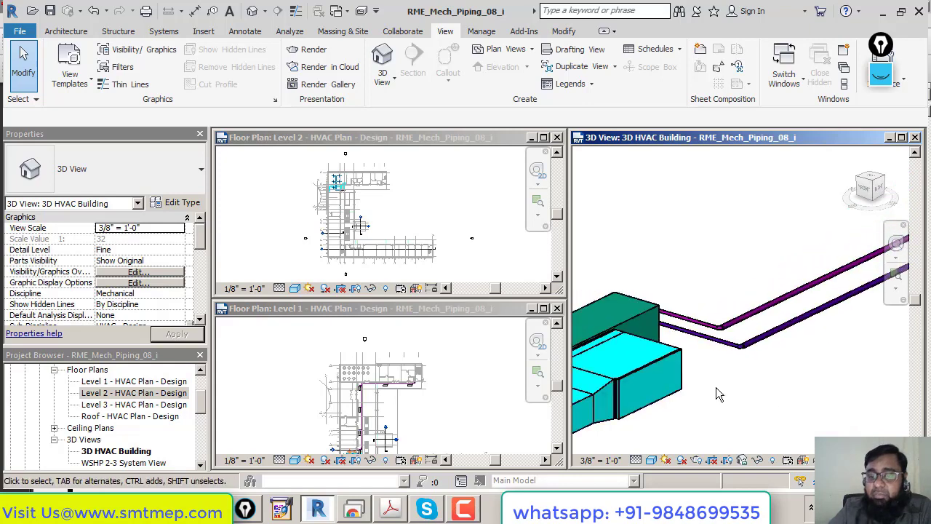
pyautogui.keyDown('shift'); pyautogui.moveTo(724, 378); pyautogui.dragTo(746, 328, button='middle'); pyautogui.keyUp('shift')
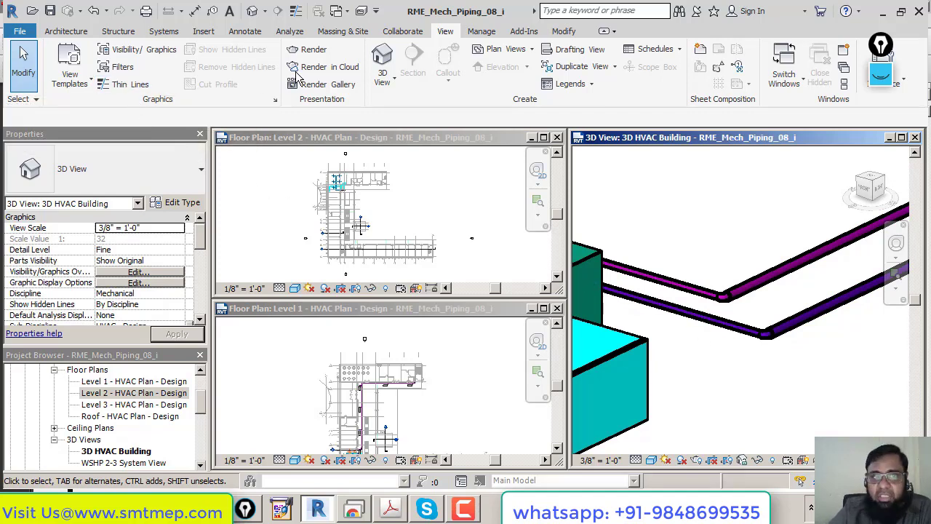
pyautogui.click(130, 91)
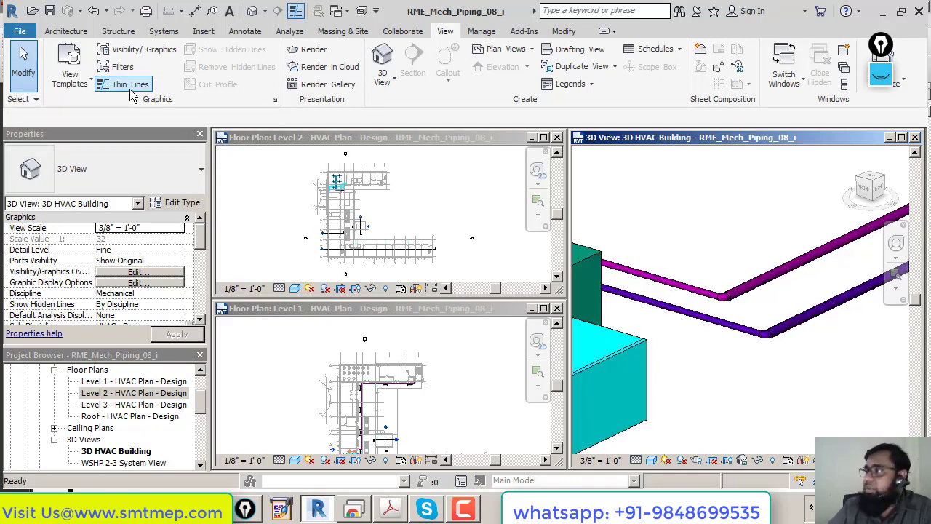
pyautogui.click(131, 90)
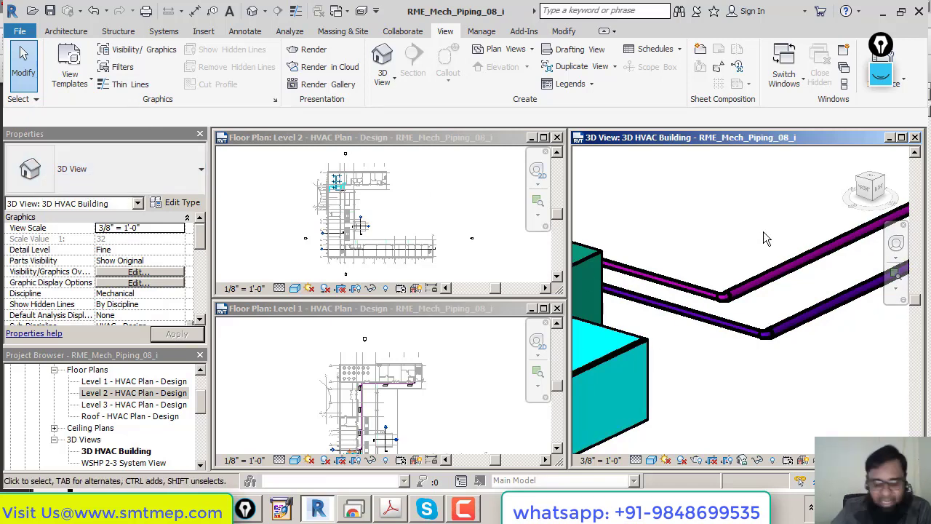
# Step: Toggle the Thin Lines display on and off once more in the 3D view
pyautogui.press('t')
pyautogui.press('l')
pyautogui.press('t')
pyautogui.press('l')
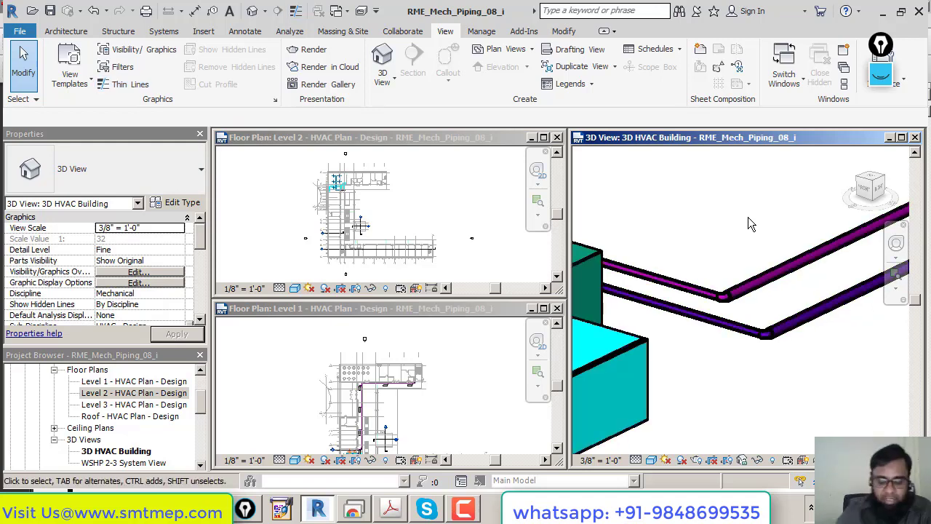
# Step: Open Mechanical Settings and Electrical Settings in turn to view their categories, cancelling each without changes
pyautogui.press('m')
pyautogui.press('s')
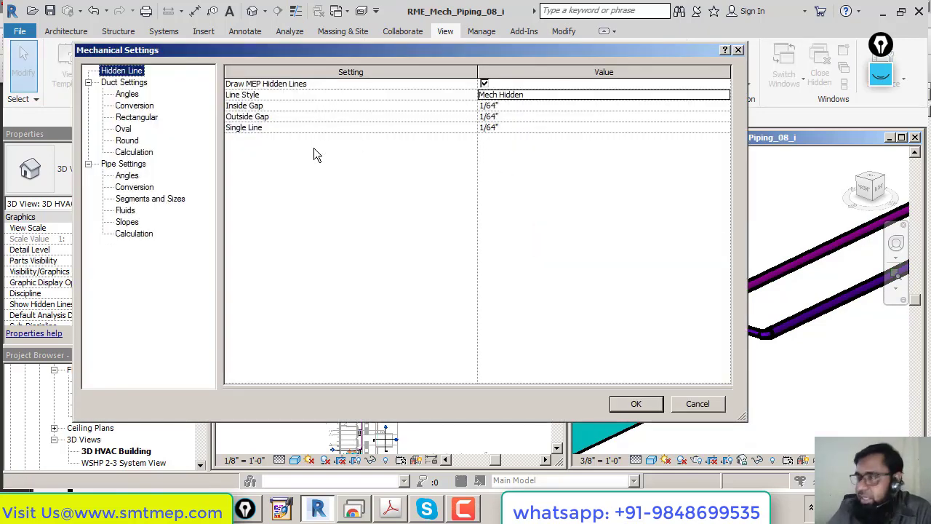
pyautogui.click(698, 404)
pyautogui.press('e')
pyautogui.press('s')
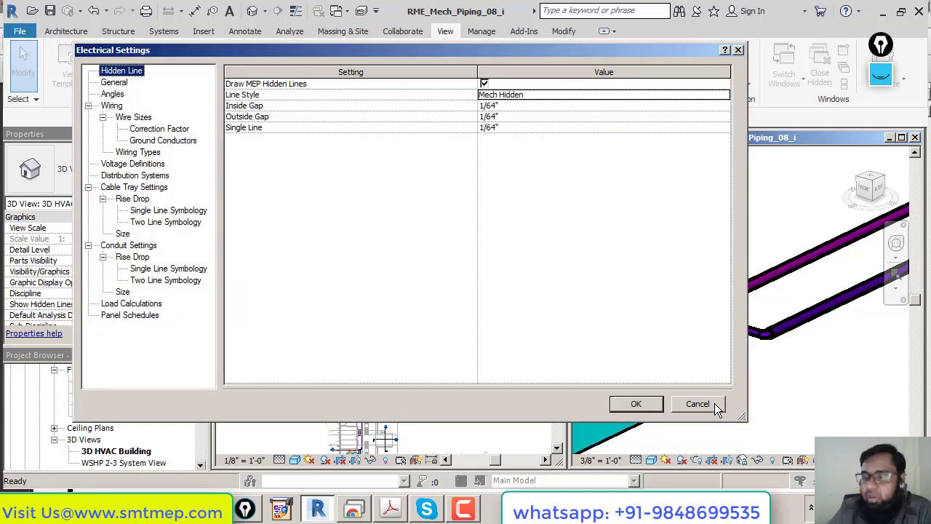
pyautogui.click(697, 404)
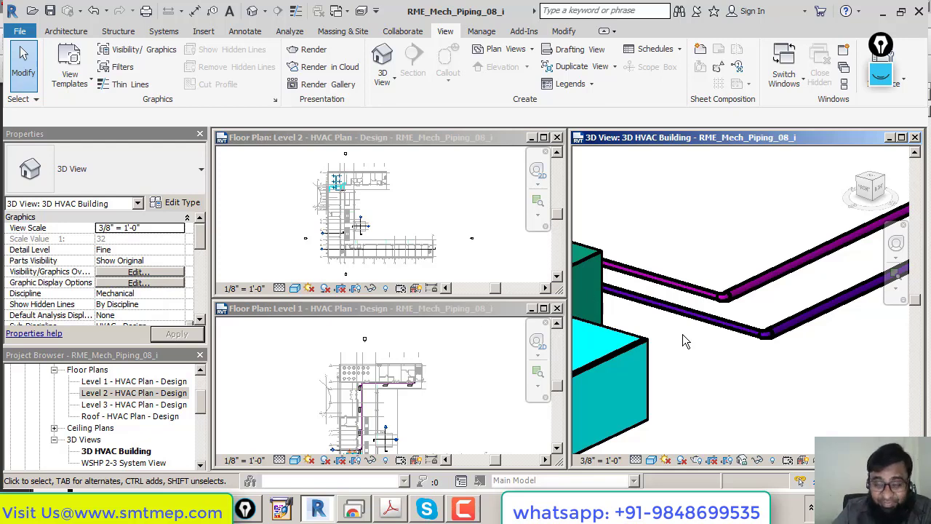
# Step: Maximize the 3D HVAC Building view window and orbit the model to show the ducts and piping run
pyautogui.scroll(-3, 683, 340)
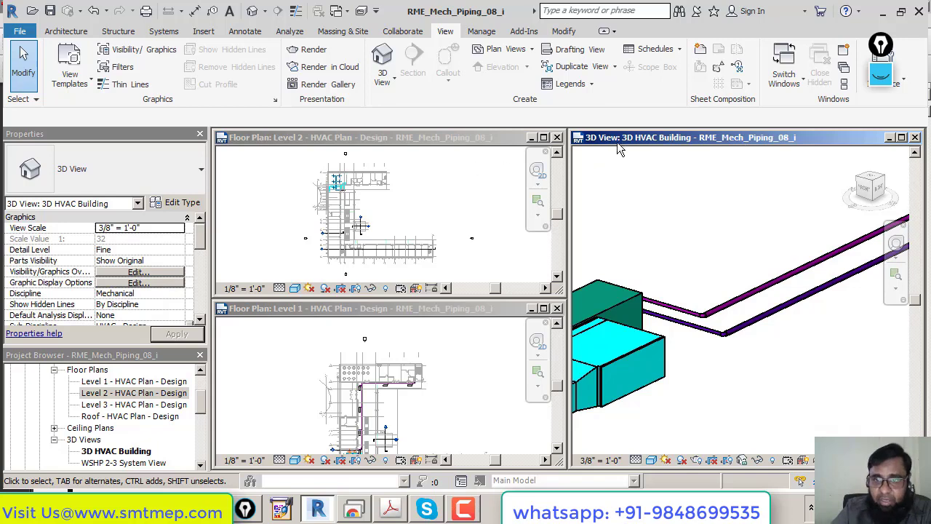
pyautogui.hotkey('ctrl', 'F10')
pyautogui.moveTo(450, 316)
pyautogui.keyDown('shift'); pyautogui.mouseDown(button='middle')
pyautogui.moveTo(527, 315)
pyautogui.moveTo(497, 267)
pyautogui.mouseUp(button='middle'); pyautogui.keyUp('shift')
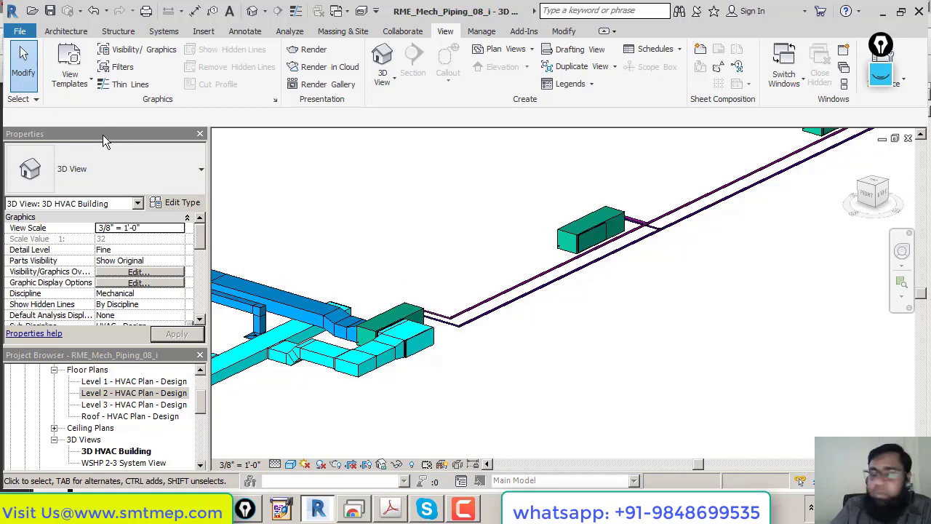
# Step: Undock the Properties palette to float over the 3D view, then close it and bring it back
pyautogui.moveTo(104, 141); pyautogui.dragTo(365, 149)
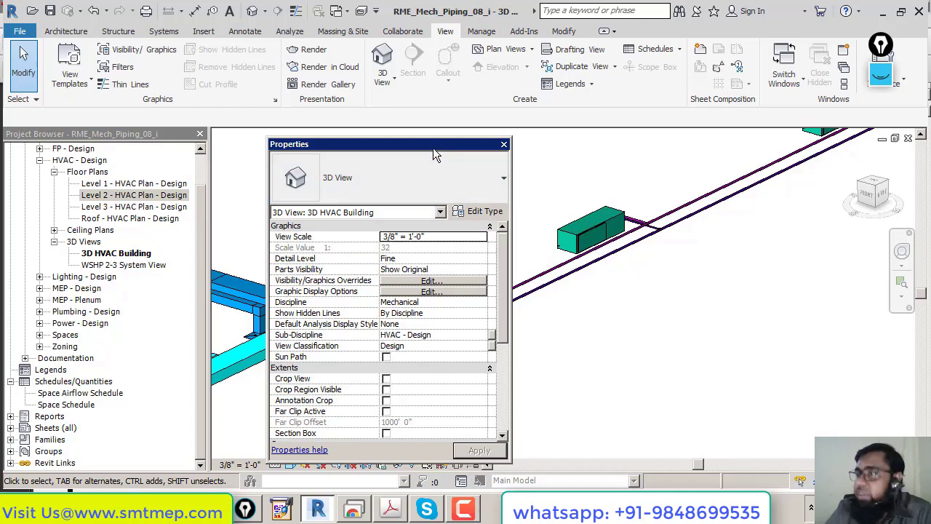
pyautogui.click(505, 144)
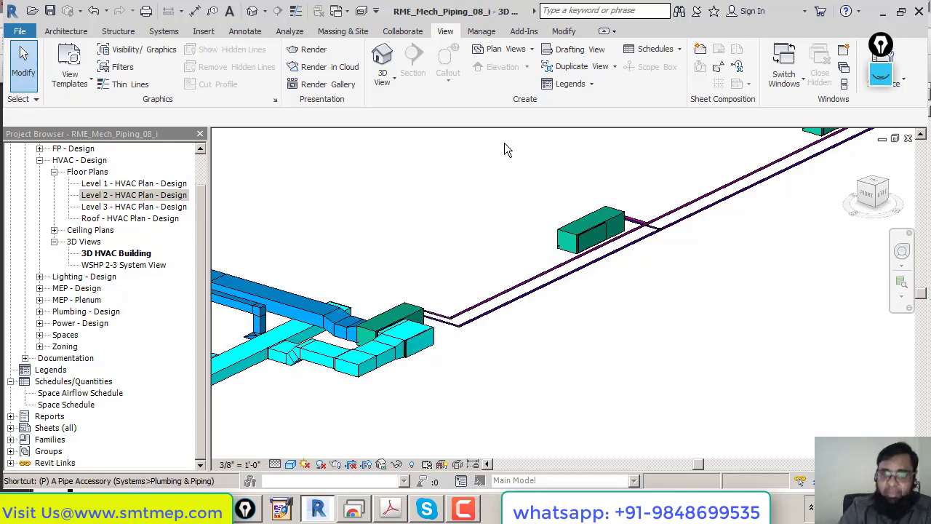
pyautogui.hotkey('ctrl', '1')
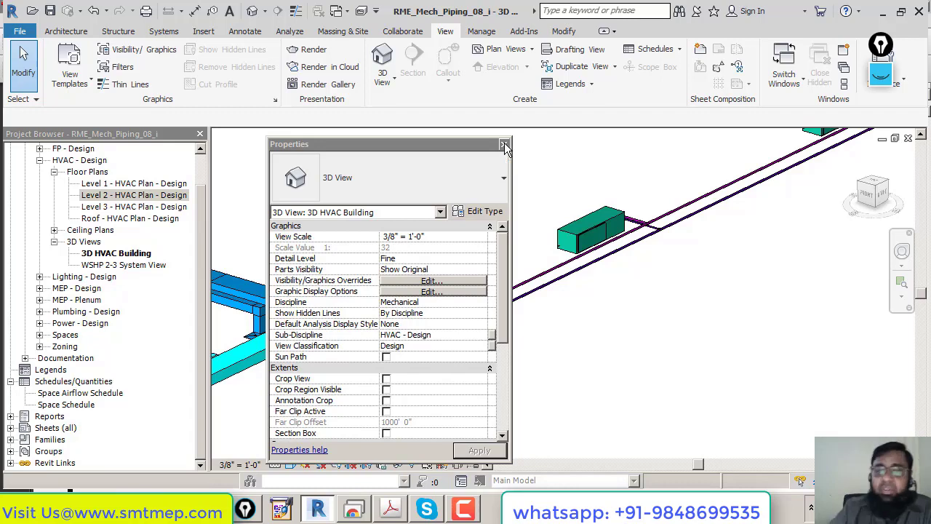
pyautogui.click(470, 148)
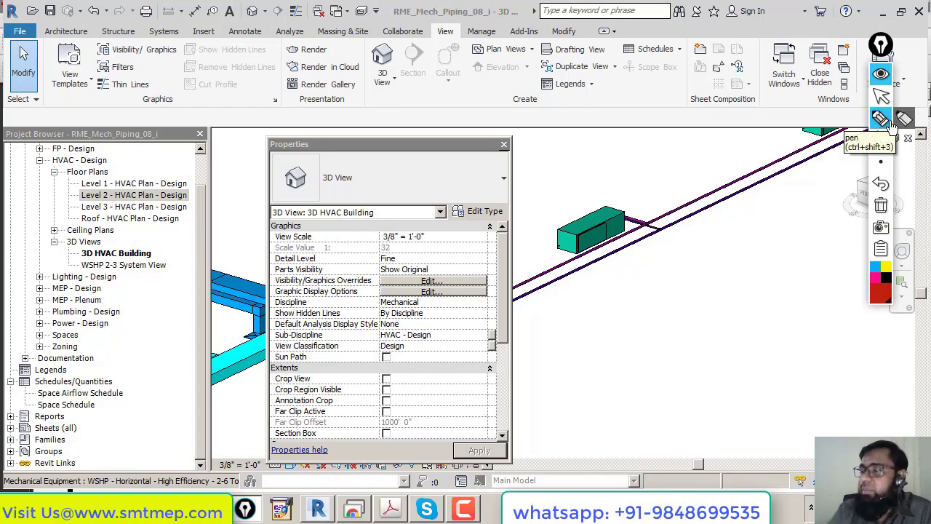
# Step: Circle the Properties type selector in red pen, label it with an arrow as the element dropdown, and clear the annotations
pyautogui.moveTo(499, 173); pyautogui.dragTo(538, 167)
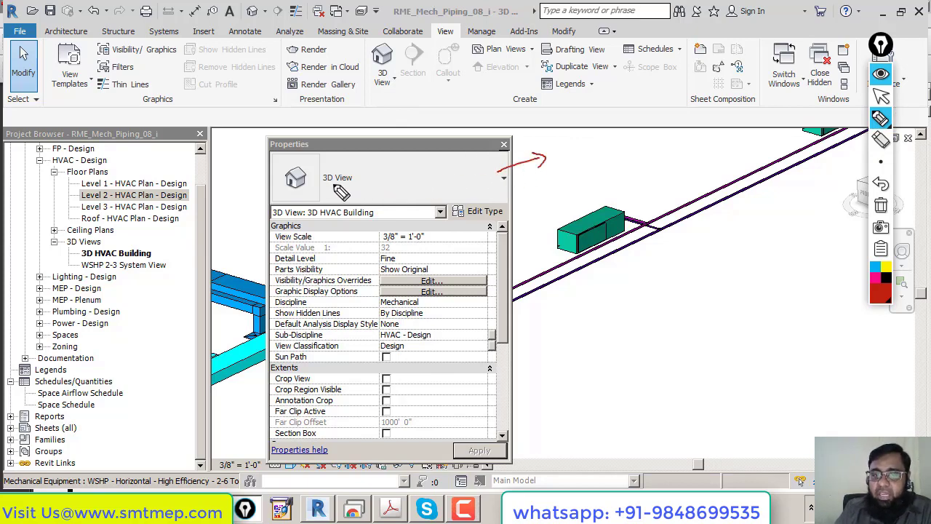
pyautogui.moveTo(295, 150)
pyautogui.mouseDown()
pyautogui.moveTo(275, 154)
pyautogui.moveTo(268, 206)
pyautogui.moveTo(510, 203)
pyautogui.moveTo(508, 149)
pyautogui.moveTo(355, 149)
pyautogui.mouseUp()
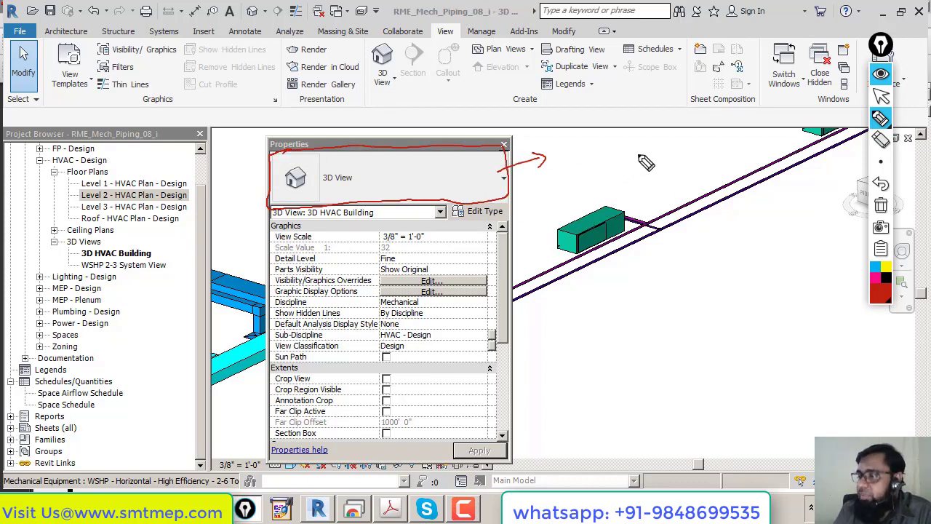
pyautogui.moveTo(565, 150)
pyautogui.mouseDown()
pyautogui.moveTo(601, 150)
pyautogui.moveTo(688, 120)
pyautogui.mouseUp()
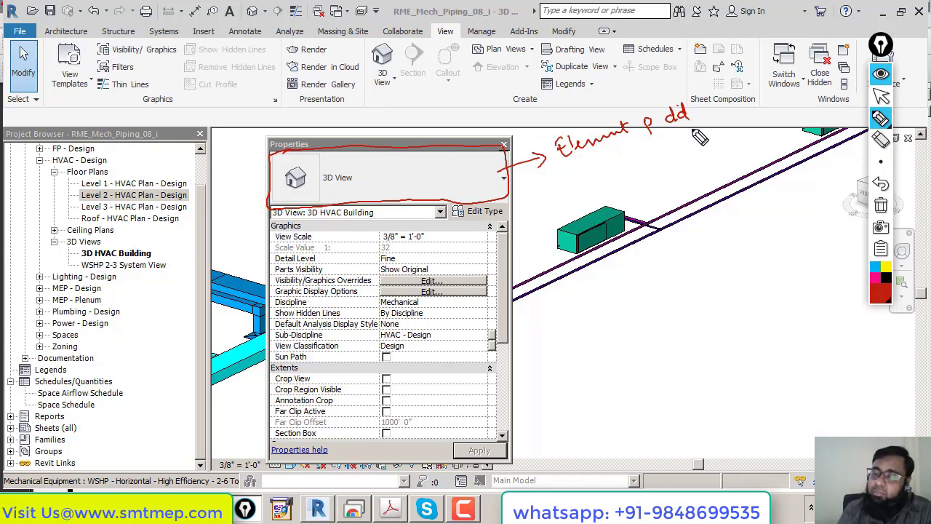
pyautogui.click(882, 207)
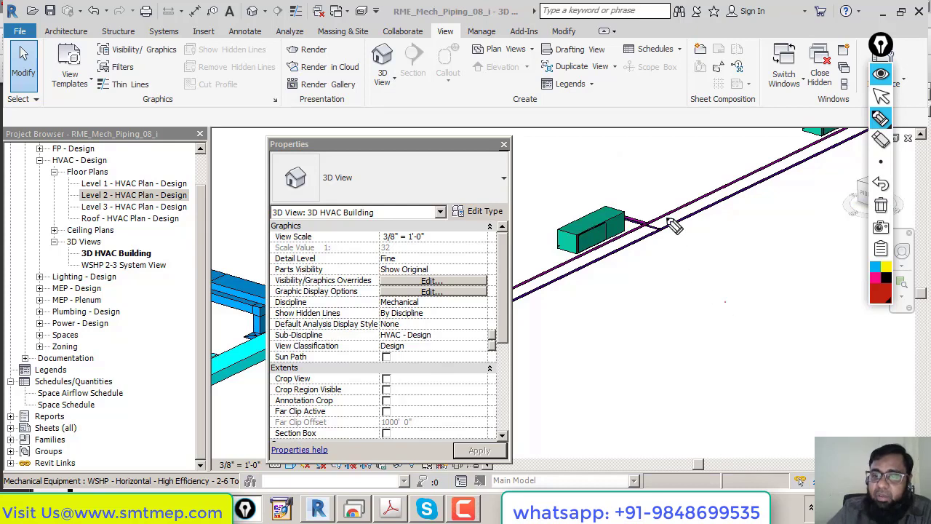
pyautogui.click(881, 97)
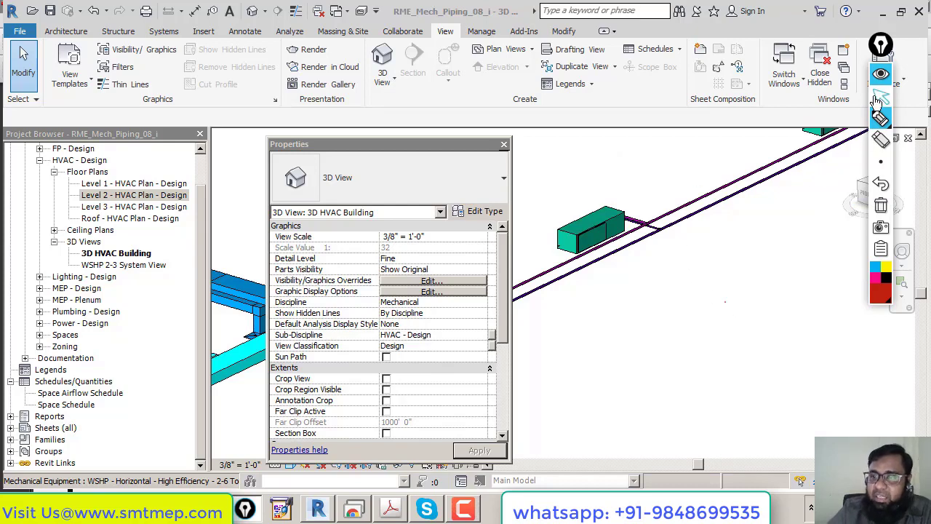
# Step: Select the upper pipe and review its available pipe types, keeping Standard, before deselecting it
pyautogui.click(695, 207)
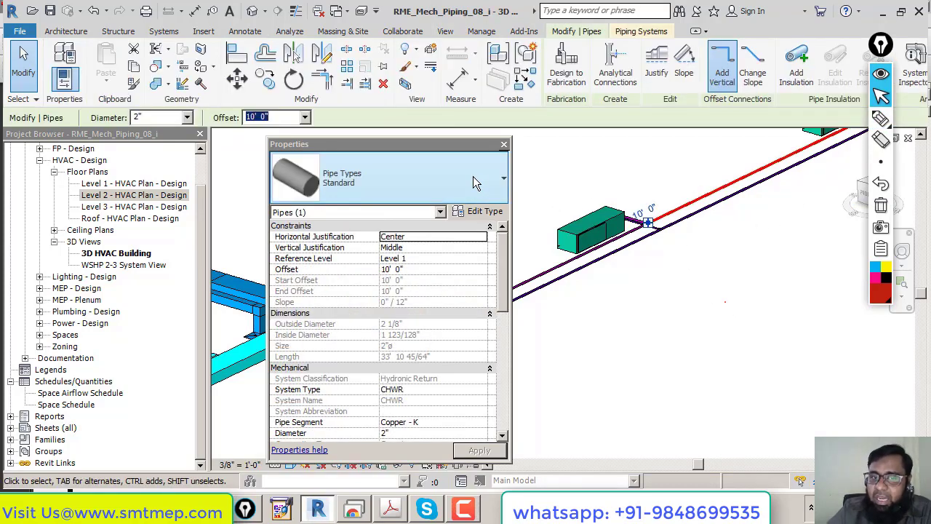
pyautogui.click(475, 182)
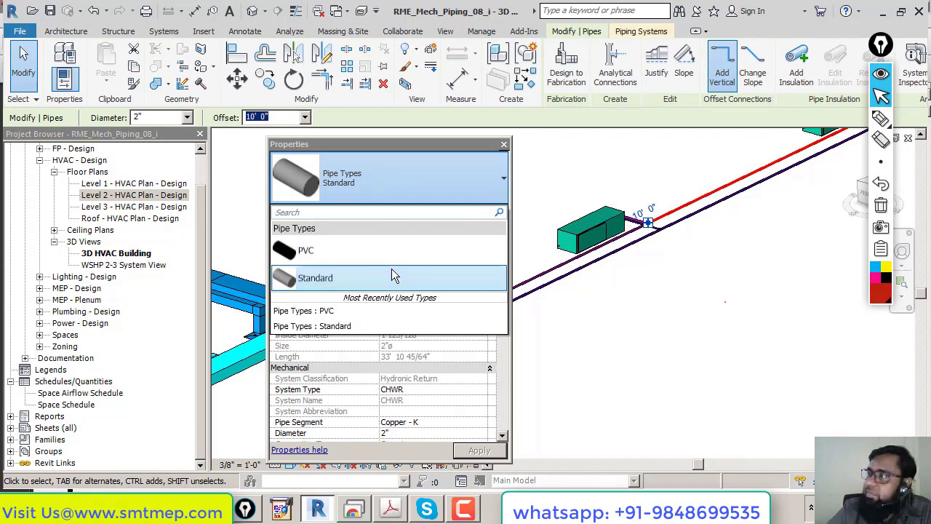
pyautogui.click(466, 277)
pyautogui.click(637, 313)
# Step: Select the diffuser at the end of the duct branch and review the available air terminal types
pyautogui.scroll(-3, 695, 256)
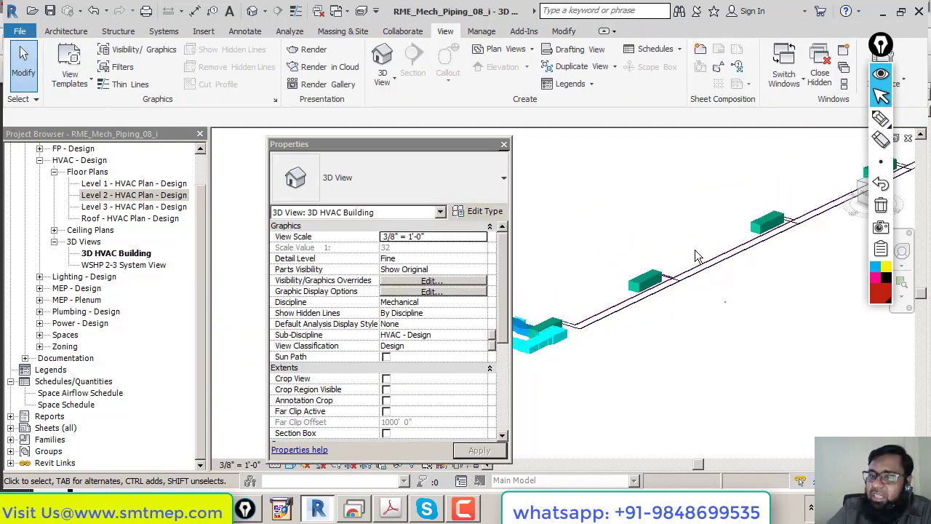
pyautogui.scroll(4, 713, 315)
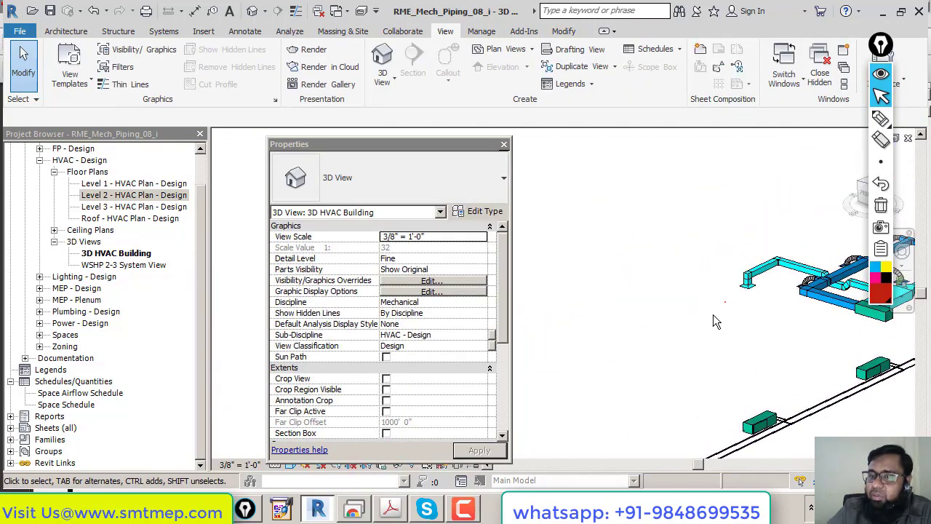
pyautogui.click(749, 278)
pyautogui.click(407, 182)
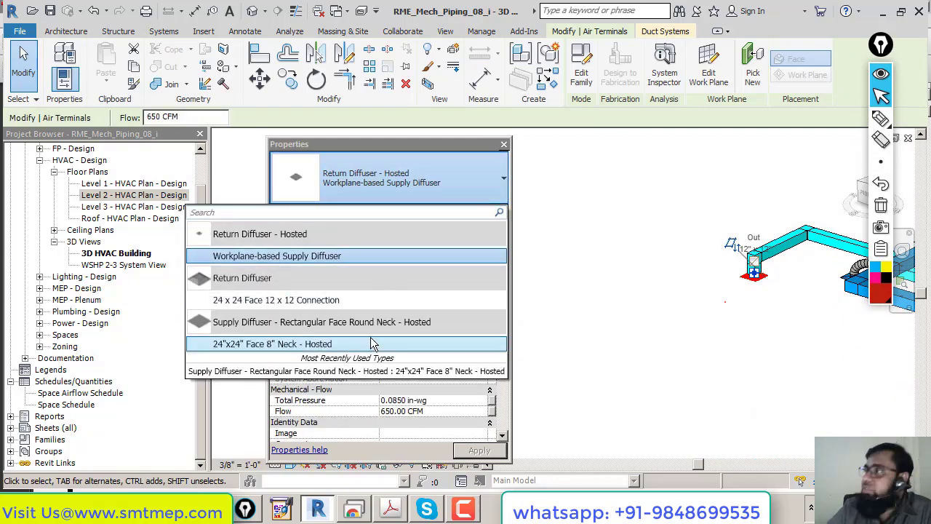
pyautogui.click(670, 357)
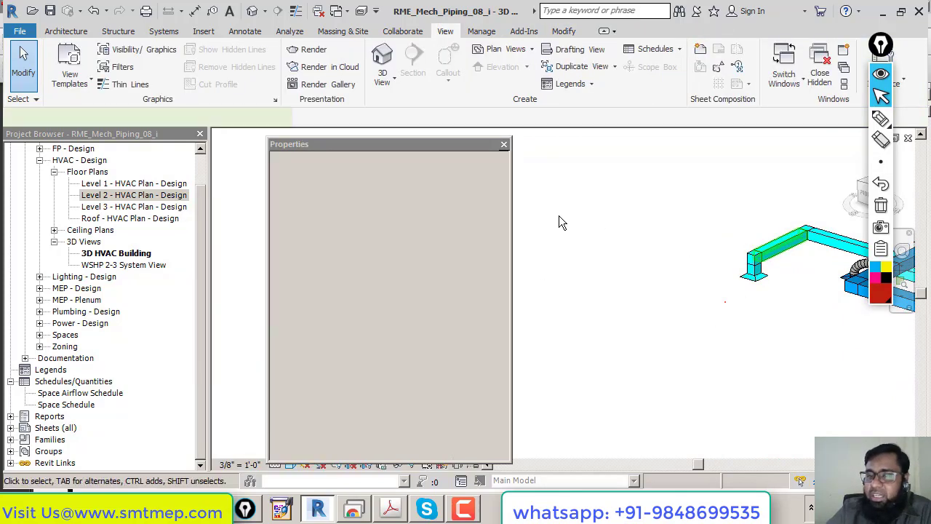
# Step: Select the rectangular duct beside the diffuser and review the available duct types, leaving its type unchanged
pyautogui.click(779, 248)
pyautogui.click(464, 183)
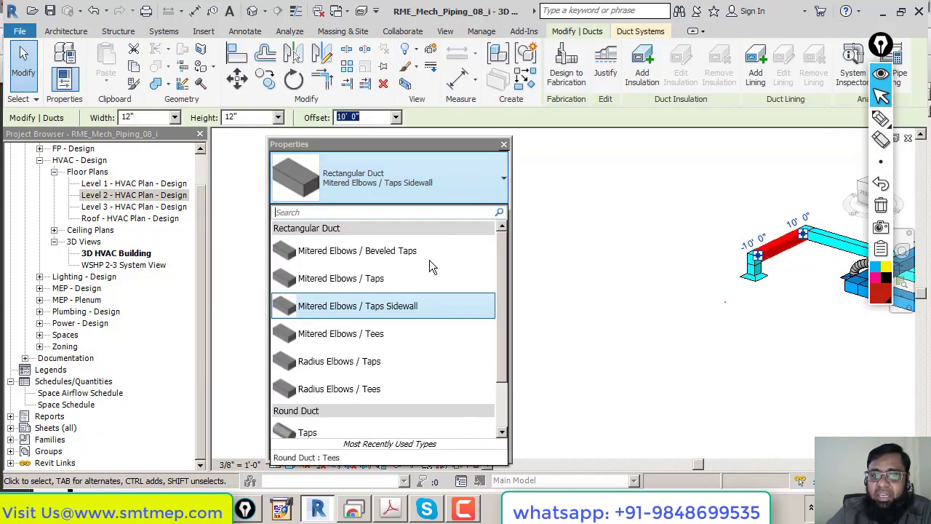
pyautogui.click(601, 246)
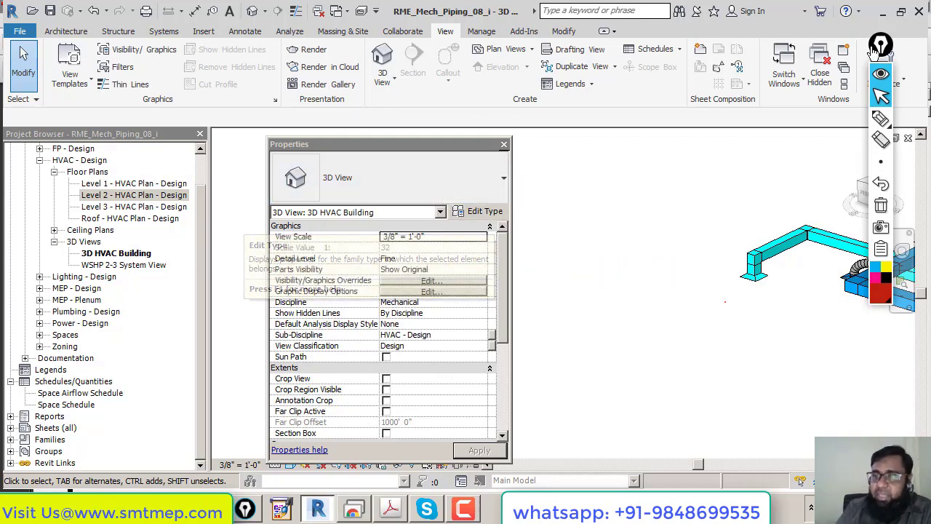
# Step: Circle Edit Type in the Properties palette in red pen, add an arrow beside it, and clear the annotations
pyautogui.click(881, 118)
pyautogui.moveTo(482, 207)
pyautogui.mouseDown()
pyautogui.moveTo(449, 212)
pyautogui.moveTo(480, 223)
pyautogui.moveTo(513, 213)
pyautogui.mouseUp()
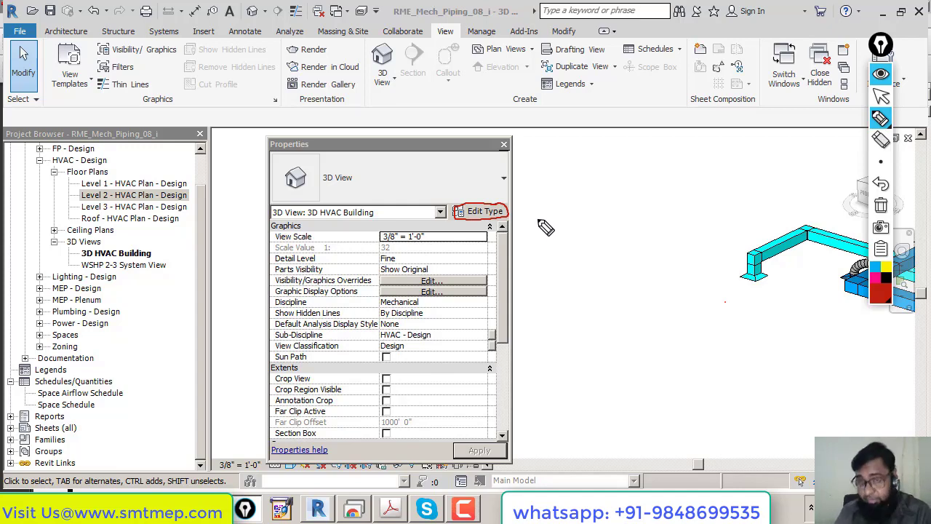
pyautogui.moveTo(518, 217)
pyautogui.mouseDown()
pyautogui.moveTo(538, 211)
pyautogui.moveTo(528, 216)
pyautogui.mouseUp()
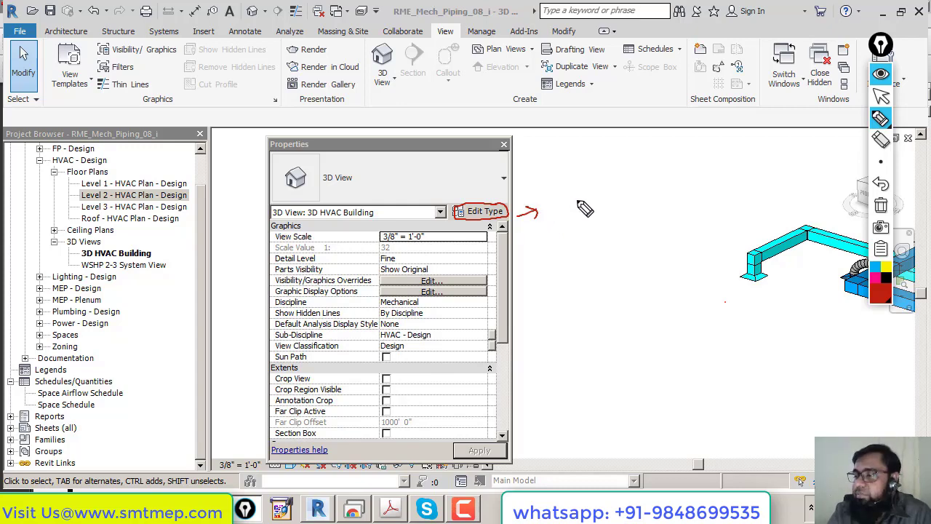
pyautogui.moveTo(587, 192); pyautogui.dragTo(610, 189)
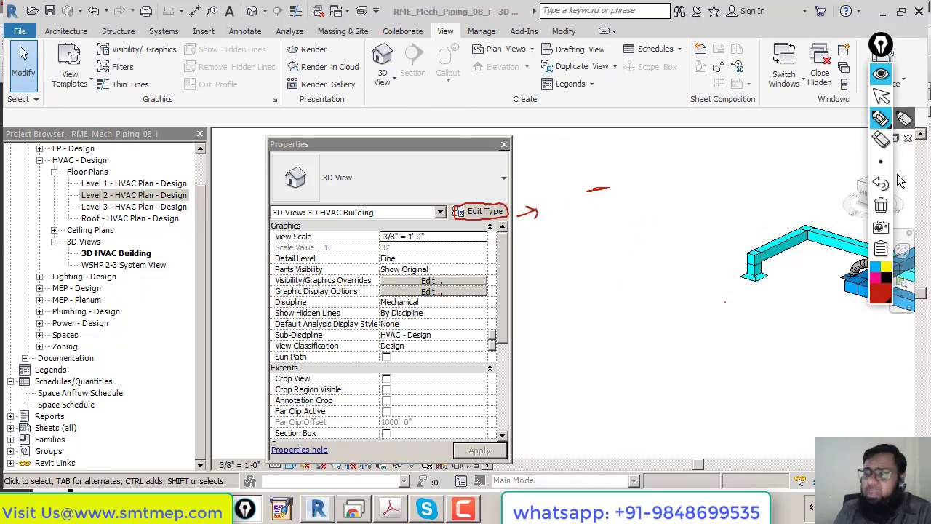
pyautogui.click(882, 206)
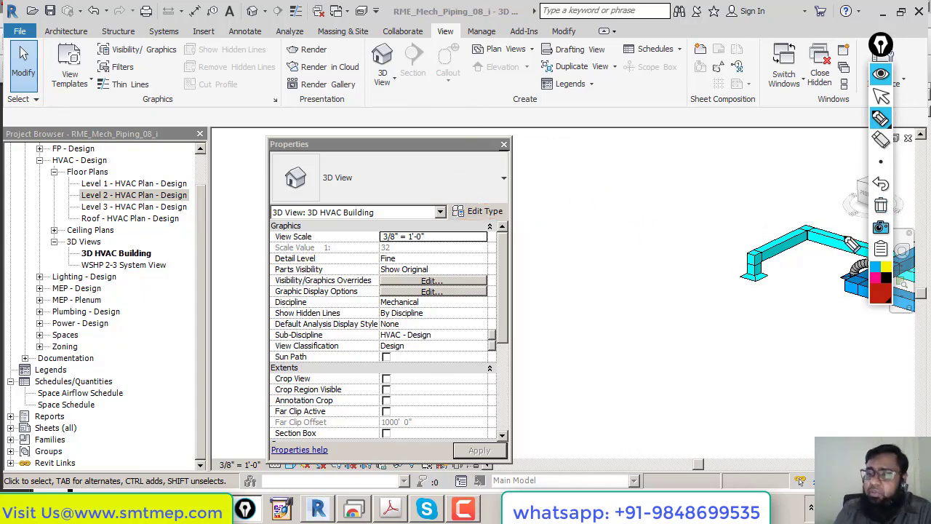
# Step: Open the type properties of the diffuser at the duct branch end, review its parameters, and close them without changes
pyautogui.click(881, 95)
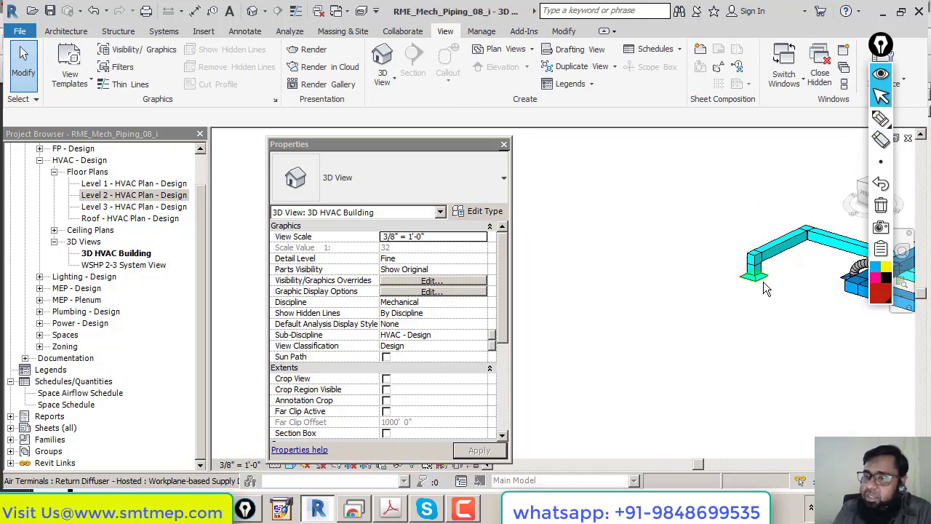
pyautogui.click(760, 286)
pyautogui.click(478, 212)
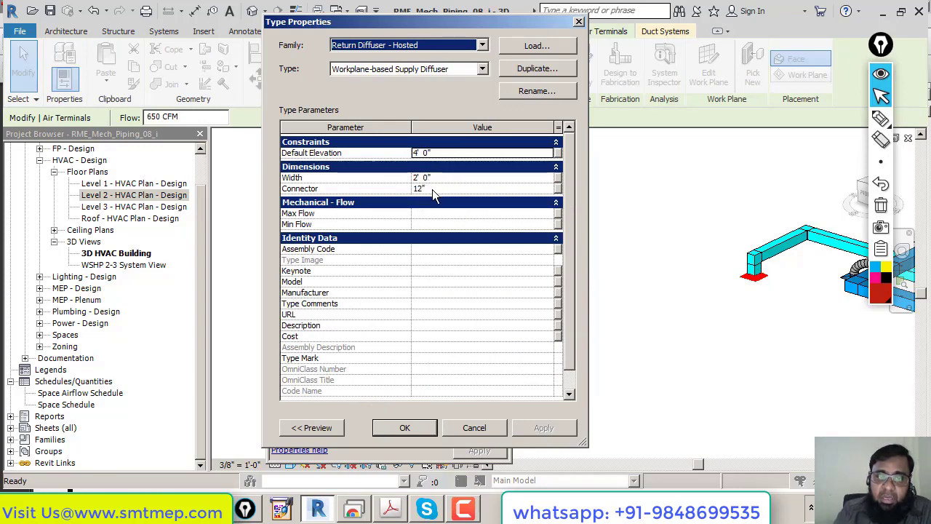
pyautogui.click(312, 291)
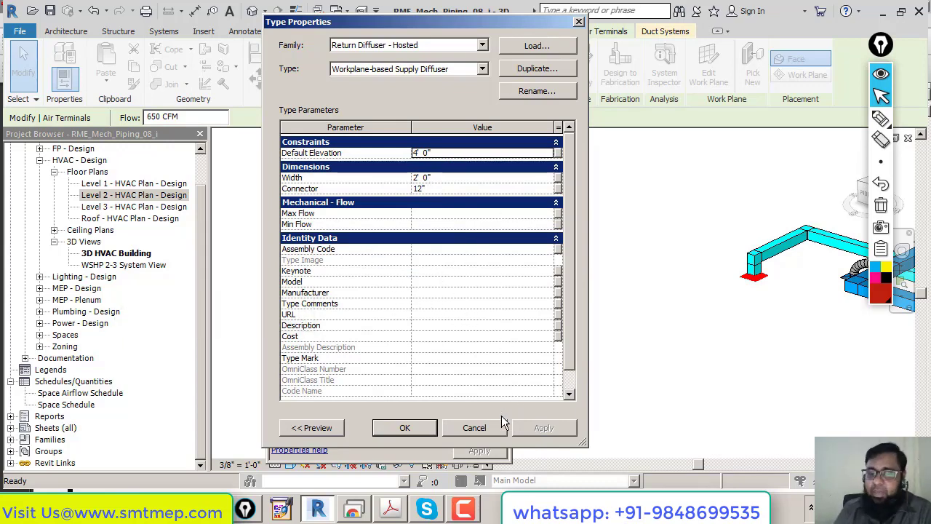
pyautogui.click(481, 427)
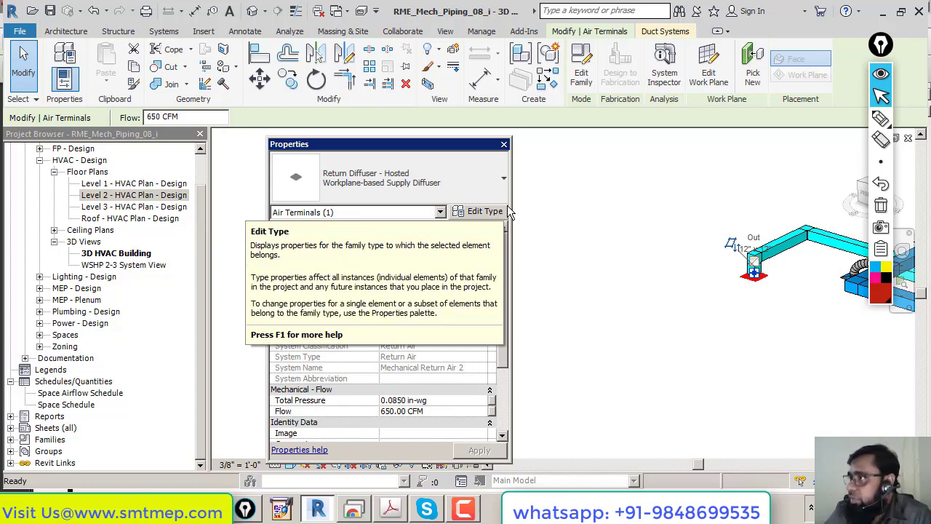
pyautogui.click(646, 241)
# Step: Mark Edit Type and the instance parameter list in the Properties palette with red underlines, an outline and arrows, and clear the annotations
pyautogui.click(881, 118)
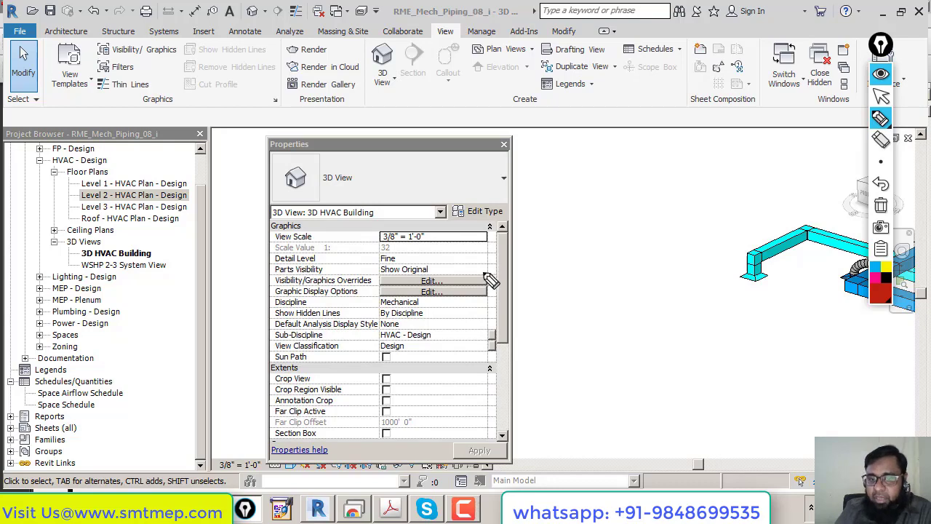
pyautogui.moveTo(547, 255); pyautogui.dragTo(485, 272)
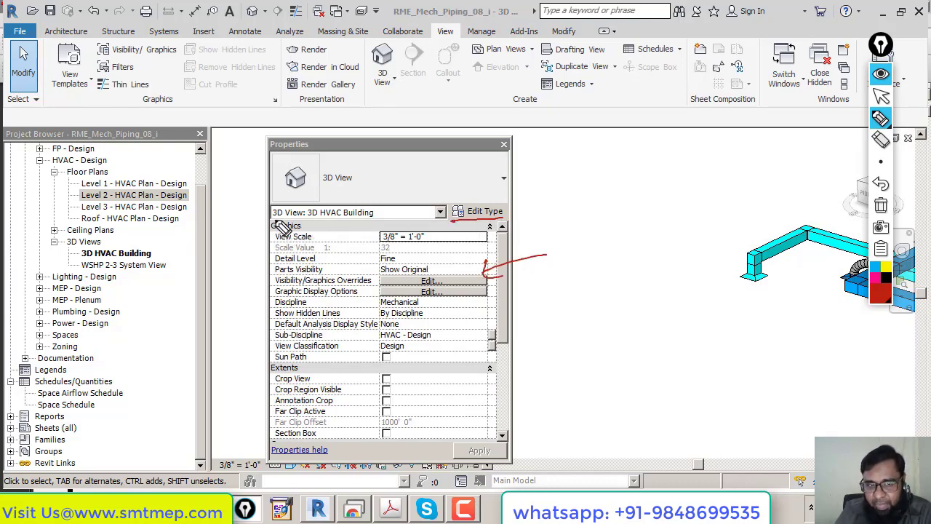
pyautogui.moveTo(274, 216)
pyautogui.mouseDown()
pyautogui.moveTo(499, 227)
pyautogui.moveTo(529, 409)
pyautogui.moveTo(478, 440)
pyautogui.moveTo(321, 444)
pyautogui.moveTo(256, 398)
pyautogui.moveTo(221, 247)
pyautogui.mouseUp()
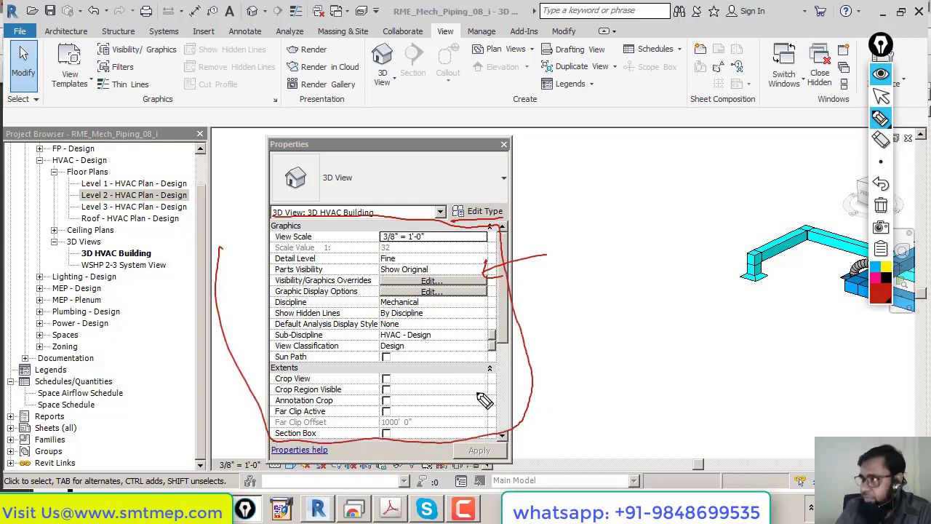
pyautogui.moveTo(428, 319)
pyautogui.mouseDown()
pyautogui.moveTo(518, 299)
pyautogui.moveTo(551, 303)
pyautogui.mouseUp()
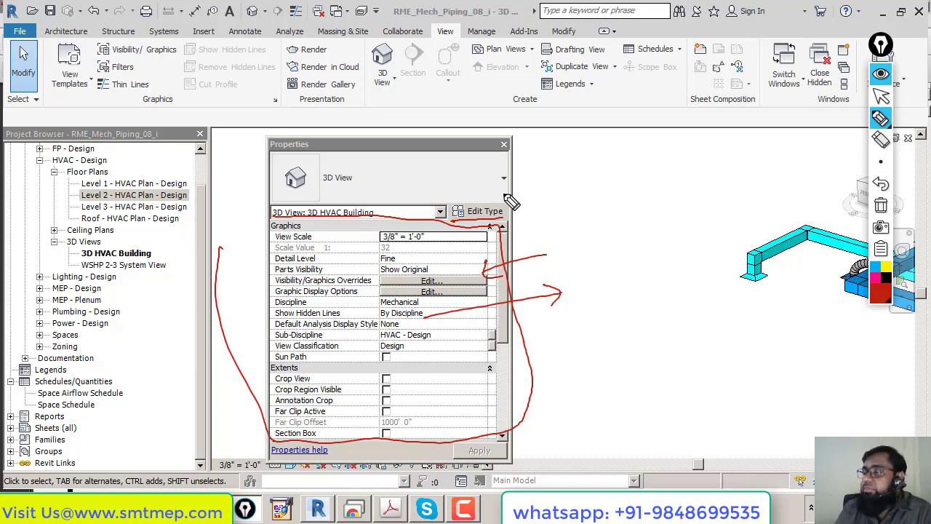
pyautogui.hotkey('ctrl', 'shift', 'c')
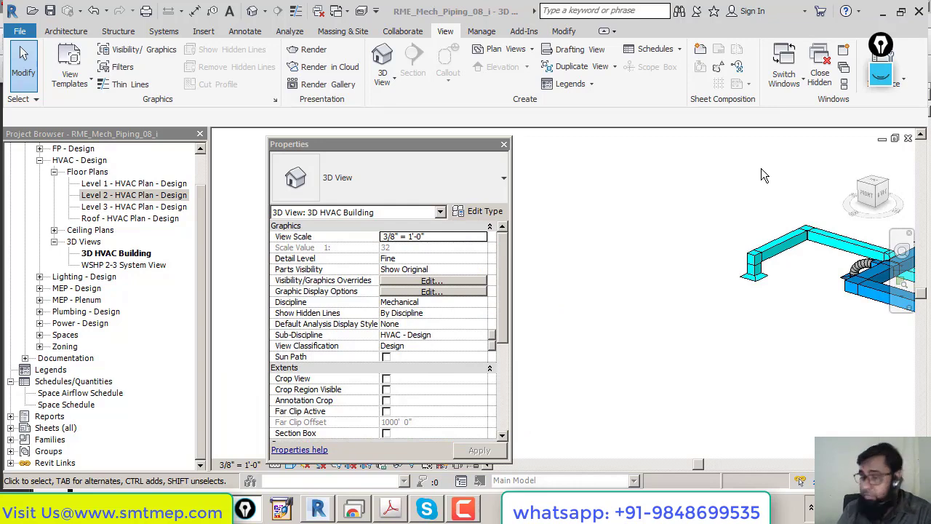
# Step: Select the diffuser again and review its instance properties before deselecting it
pyautogui.click(752, 288)
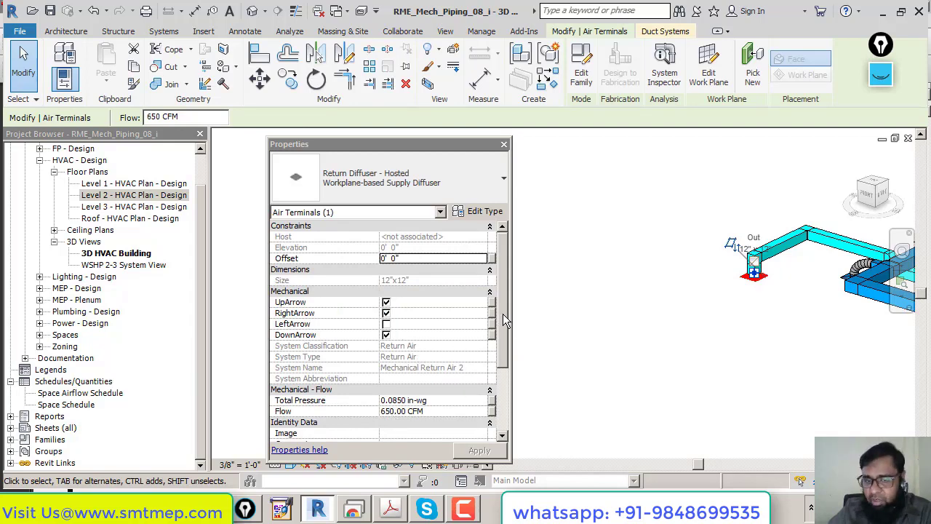
pyautogui.moveTo(505, 321); pyautogui.dragTo(497, 377)
pyautogui.click(637, 363)
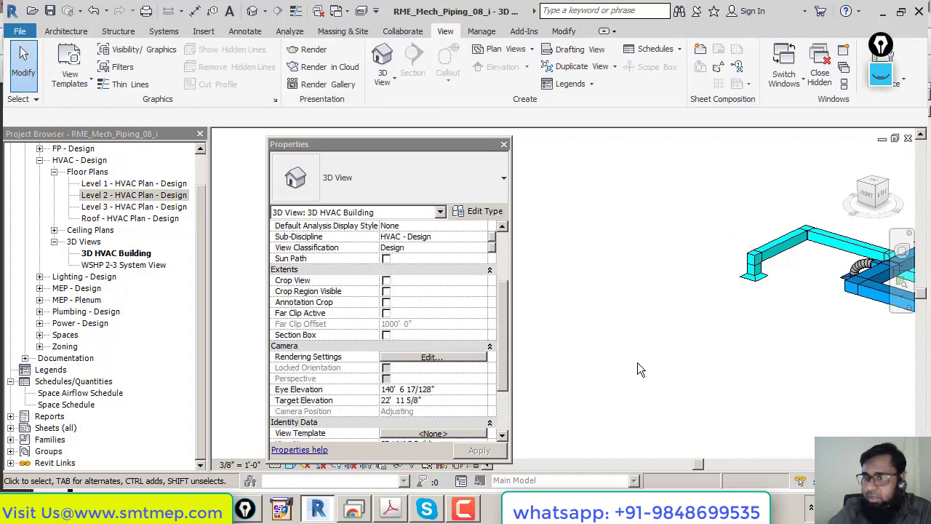
# Step: Select the blue rectangular duct beside the green equipment unit and review its instance properties, including constraints, dimensions and flow, before deselecting it
pyautogui.keyDown('shift'); pyautogui.moveTo(638, 363); pyautogui.dragTo(680, 322, button='middle'); pyautogui.keyUp('shift')
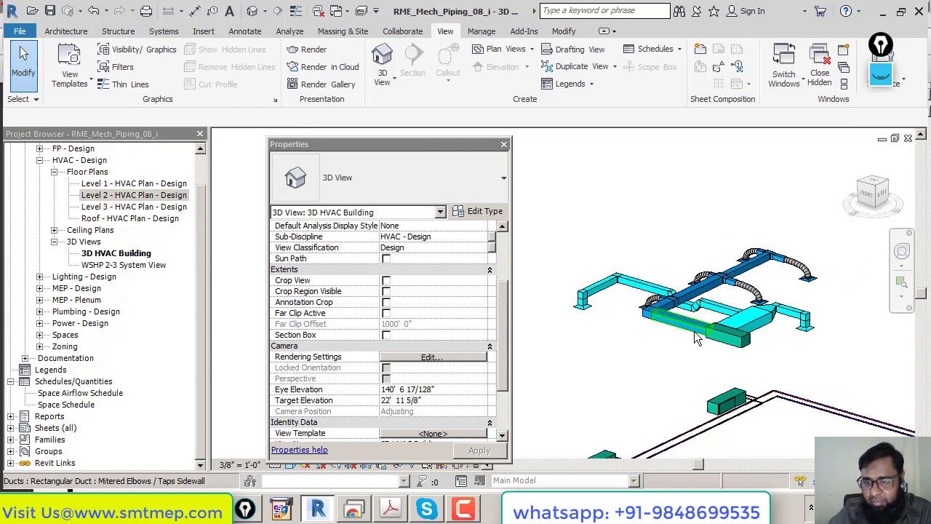
pyautogui.click(680, 322)
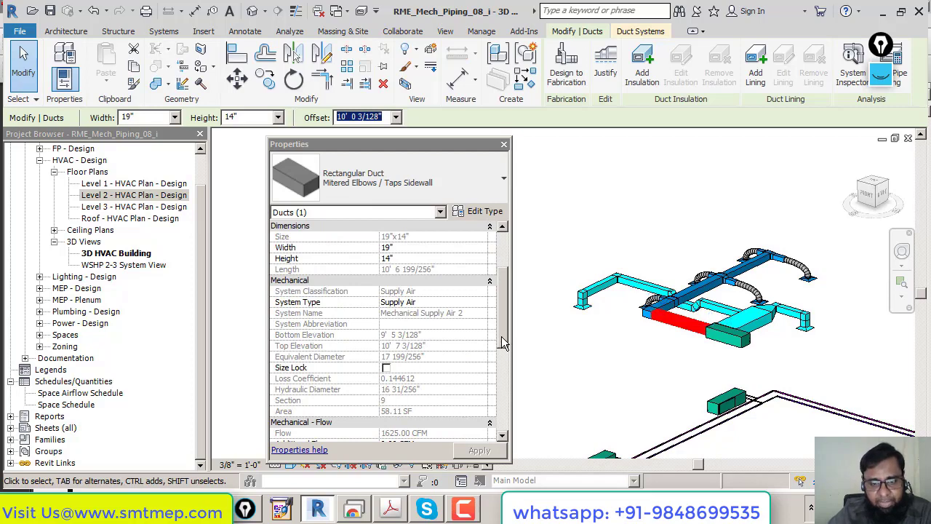
pyautogui.scroll(-2, 504, 342)
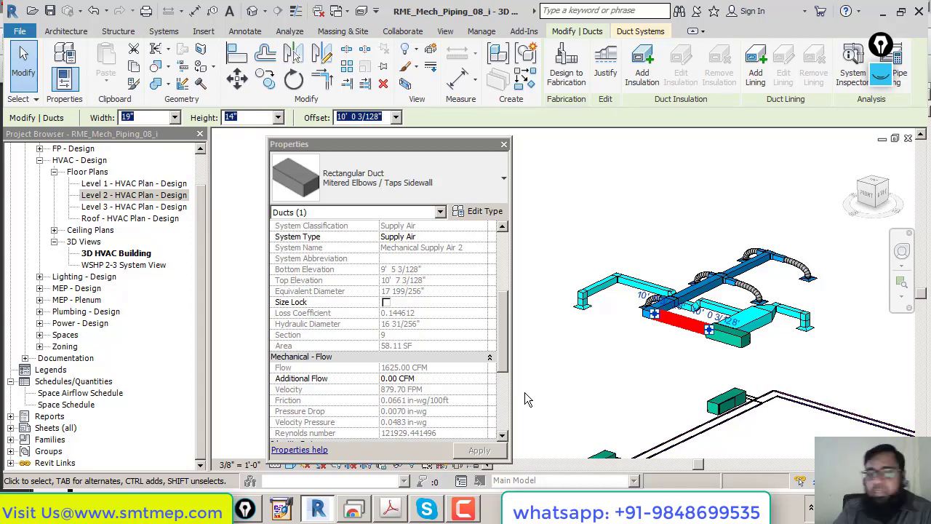
pyautogui.click(501, 244)
pyautogui.scroll(-5, 501, 243)
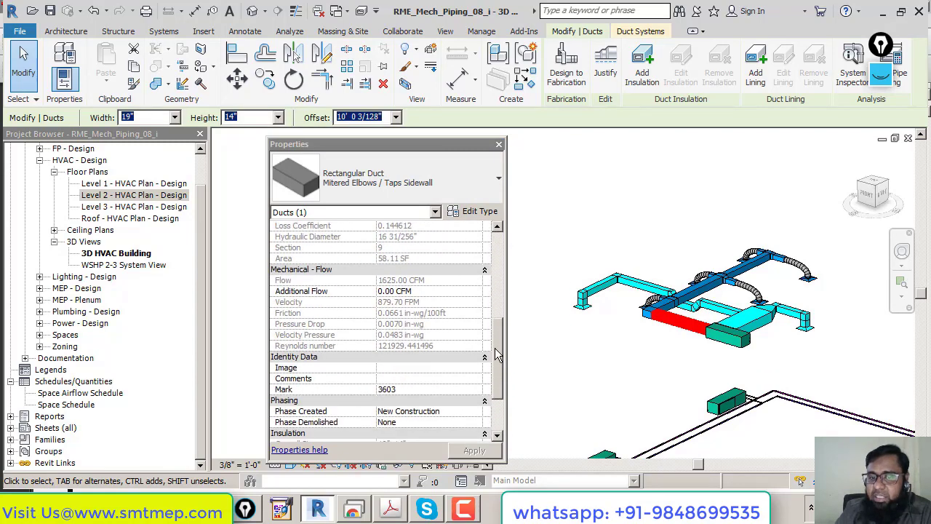
pyautogui.scroll(5, 501, 244)
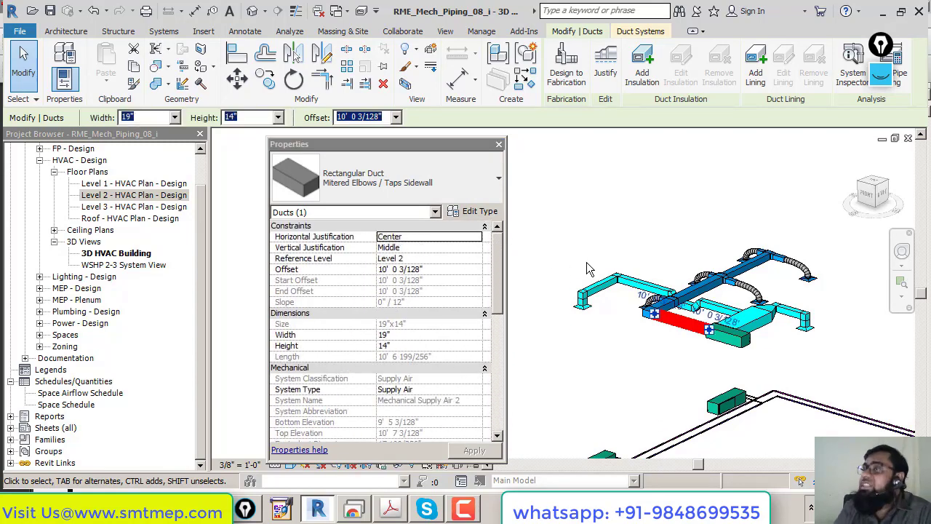
pyautogui.click(622, 250)
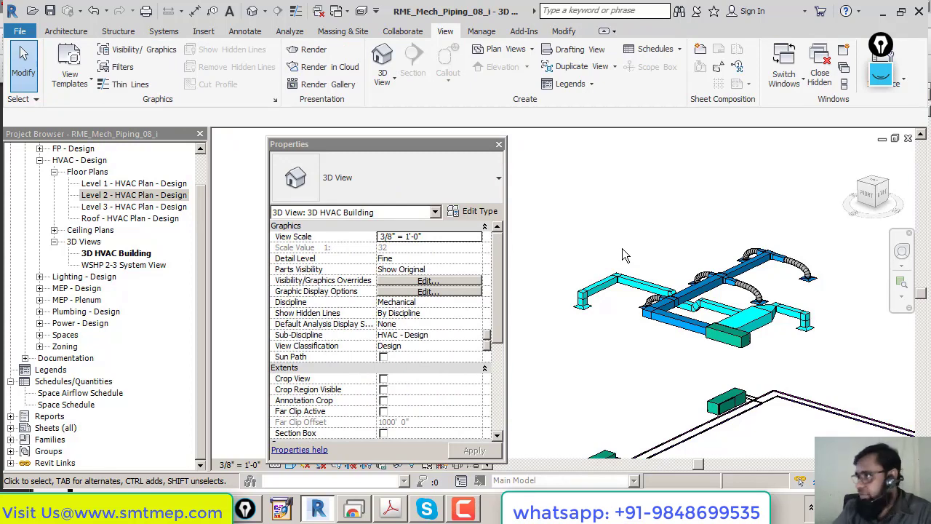
# Step: Dock the Properties palette above the Project Browser and bring the whole HVAC system into view
pyautogui.click(434, 149)
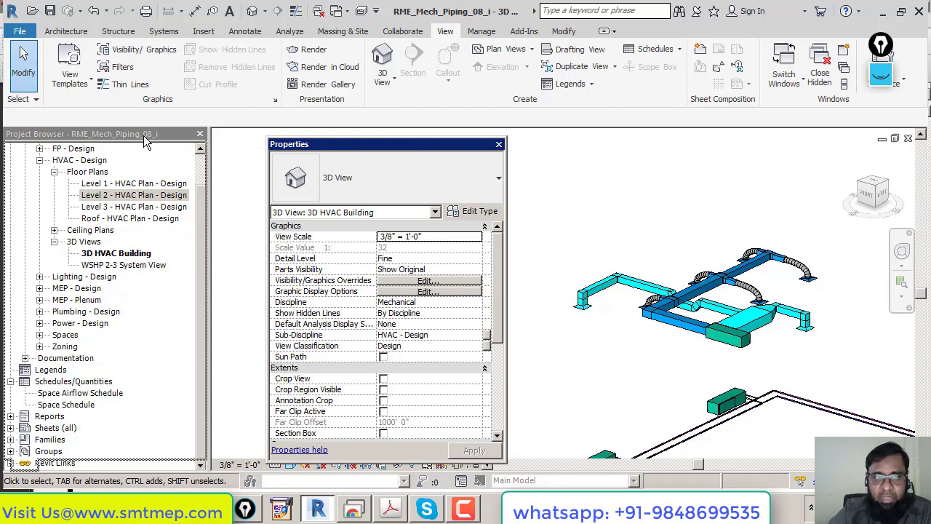
pyautogui.moveTo(32, 142); pyautogui.dragTo(34, 163)
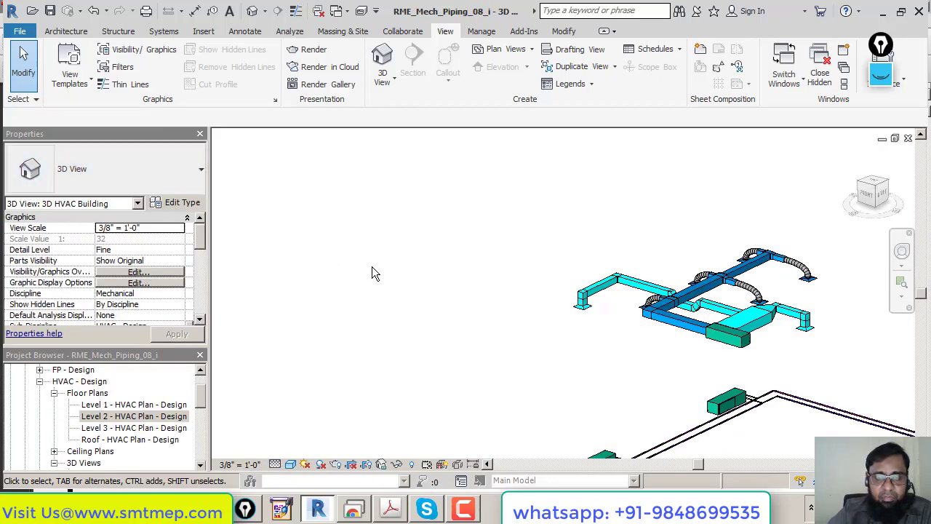
pyautogui.scroll(-5, 367, 328)
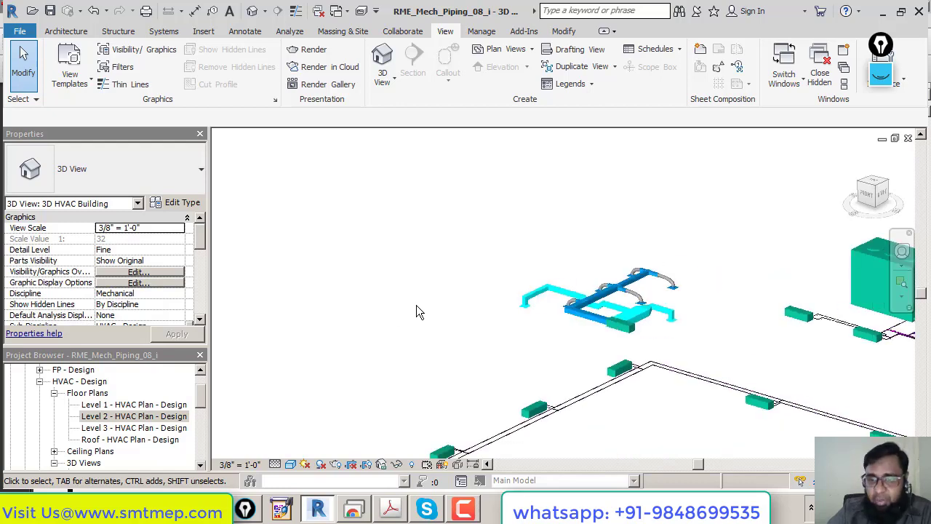
pyautogui.moveTo(415, 312); pyautogui.dragTo(463, 277, button='middle')
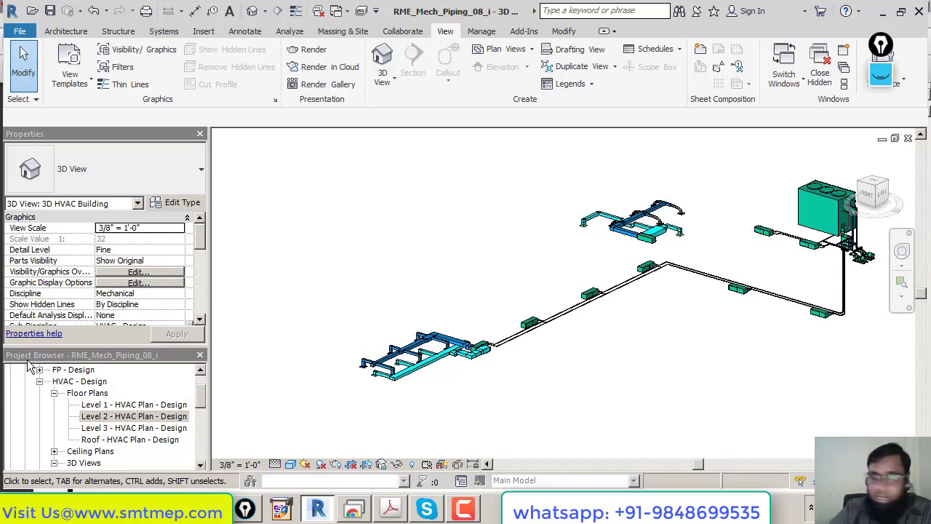
# Step: Undock the Project Browser and float it over the drawing area beside the Properties palette
pyautogui.moveTo(40, 364); pyautogui.dragTo(341, 168)
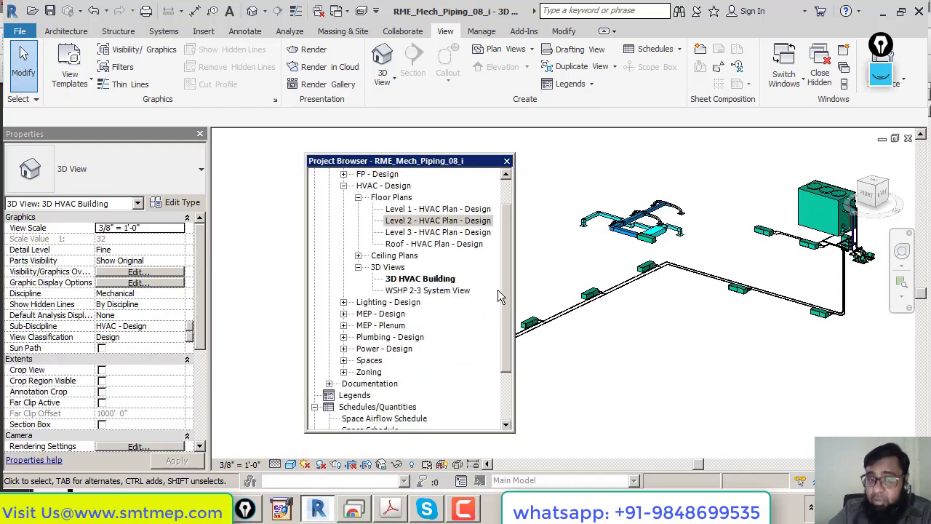
pyautogui.scroll(1, 499, 291)
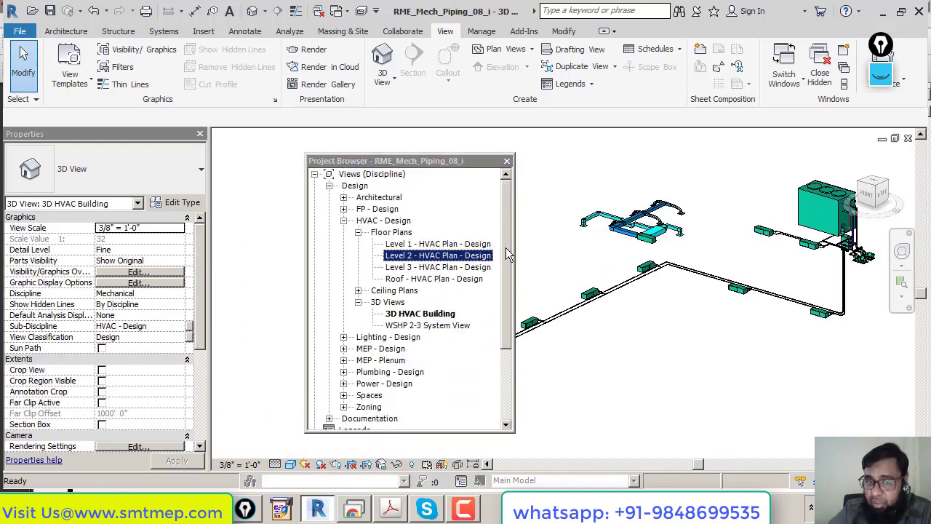
pyautogui.click(607, 270)
pyautogui.moveTo(468, 161); pyautogui.dragTo(427, 166)
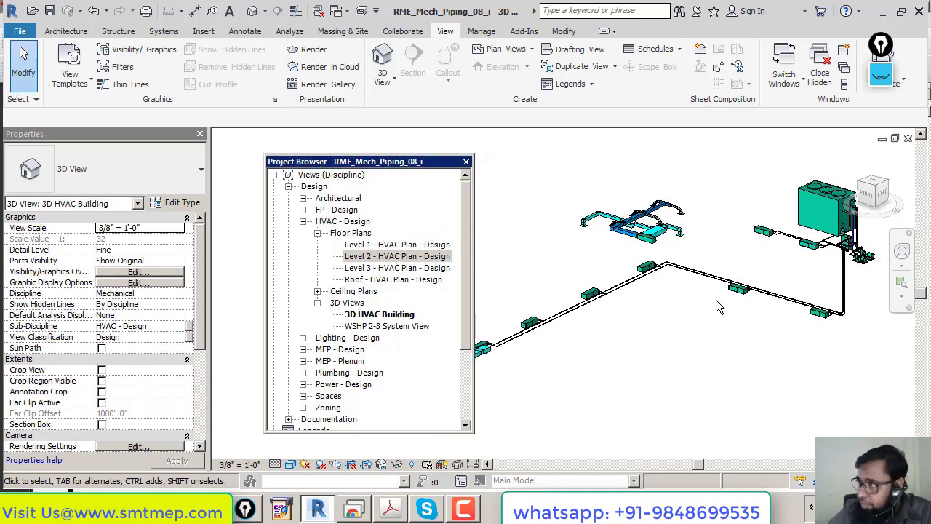
# Step: Under Design in the Project Browser, expand Architectural, FP - Design and Lighting - Design, and collapse HVAC - Design
pyautogui.click(397, 256)
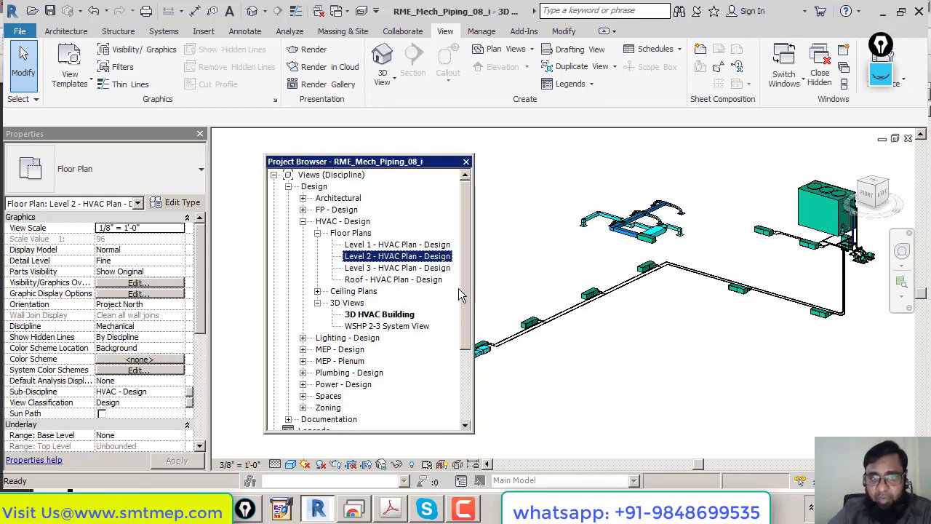
pyautogui.click(289, 187)
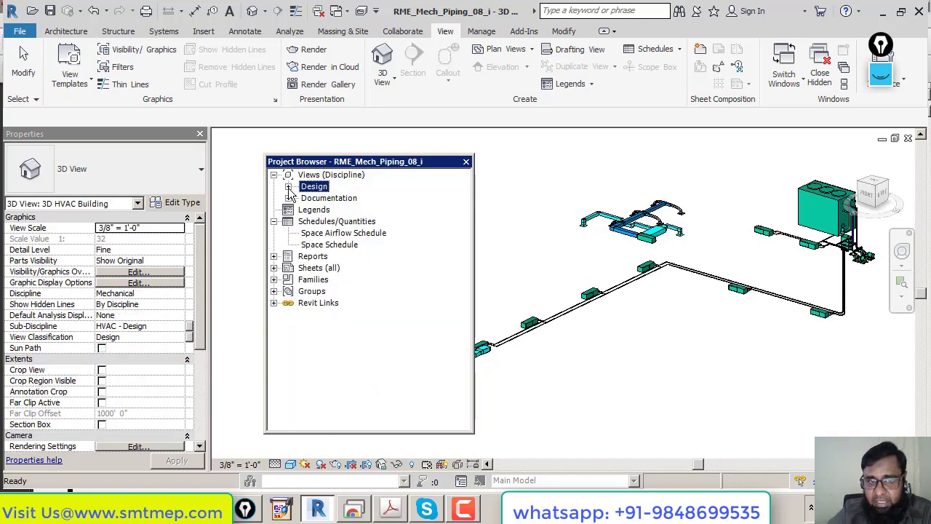
pyautogui.click(288, 187)
pyautogui.click(302, 197)
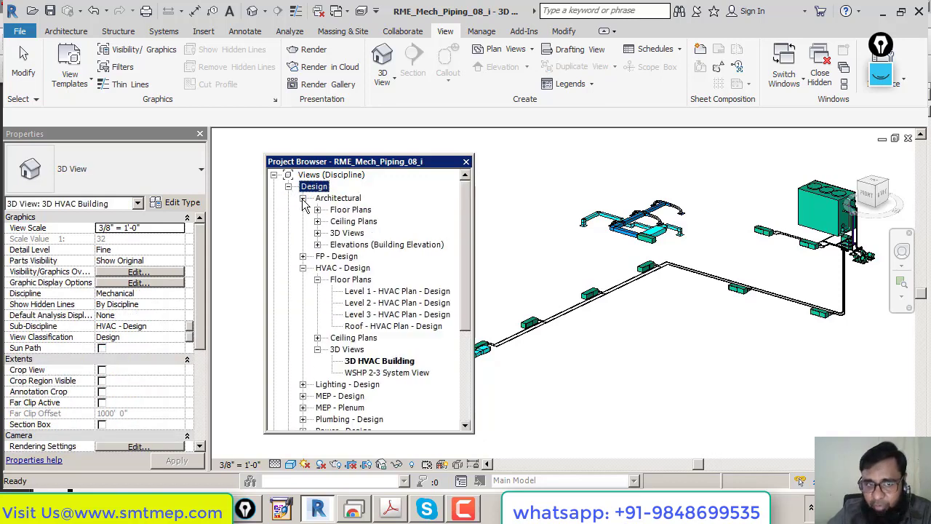
pyautogui.click(302, 256)
pyautogui.click(303, 292)
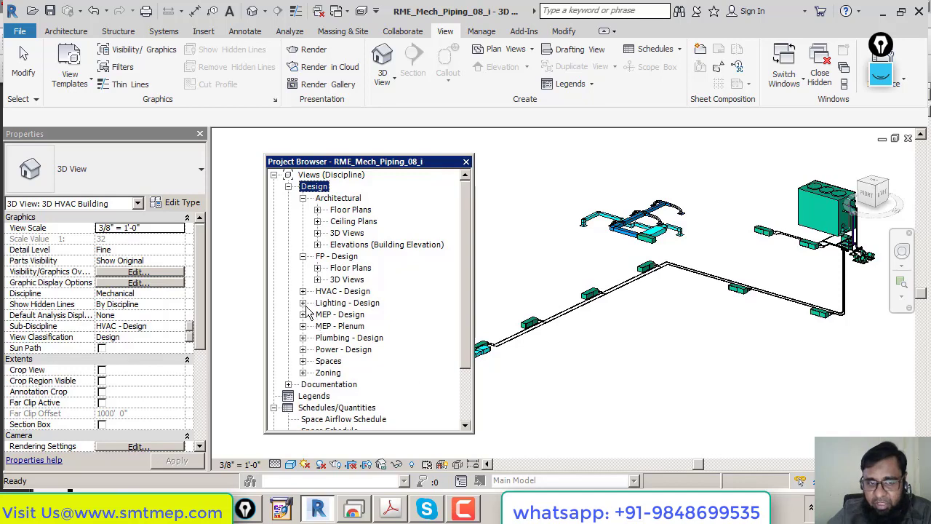
pyautogui.click(302, 303)
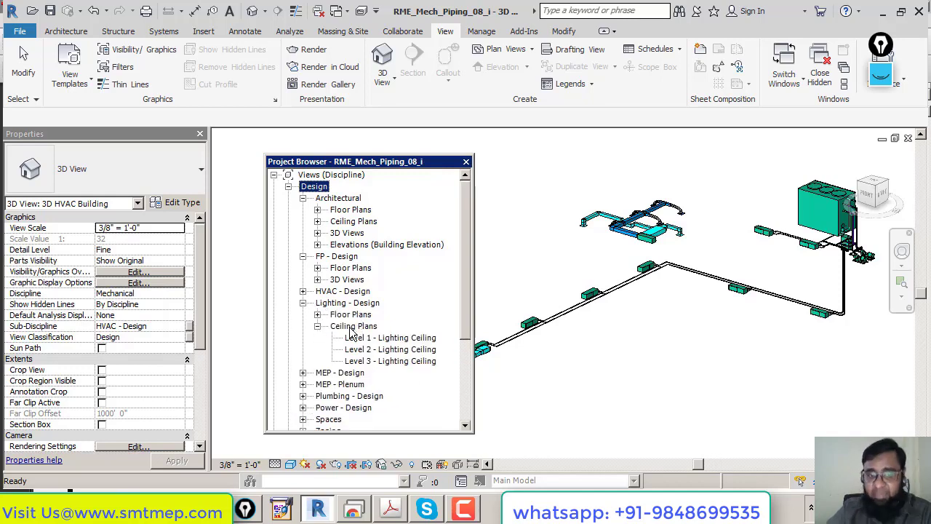
# Step: Review the remaining Project Browser branches, collapsing and re-expanding the Design group
pyautogui.scroll(-3, 352, 333)
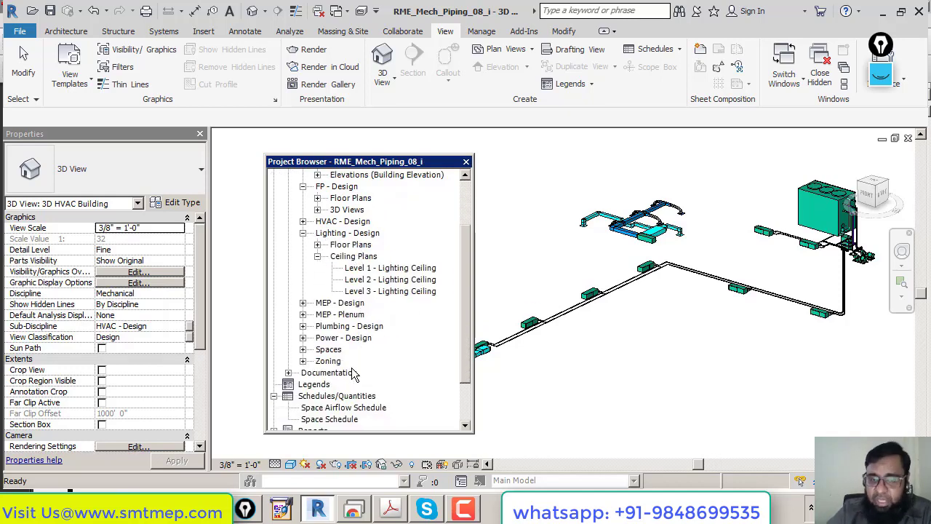
pyautogui.scroll(-1, 352, 372)
pyautogui.scroll(4, 352, 373)
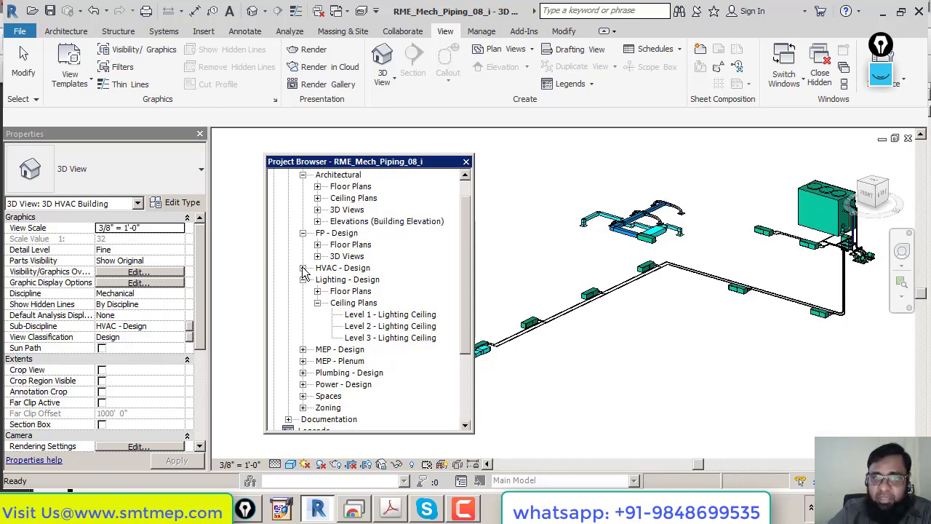
pyautogui.click(289, 187)
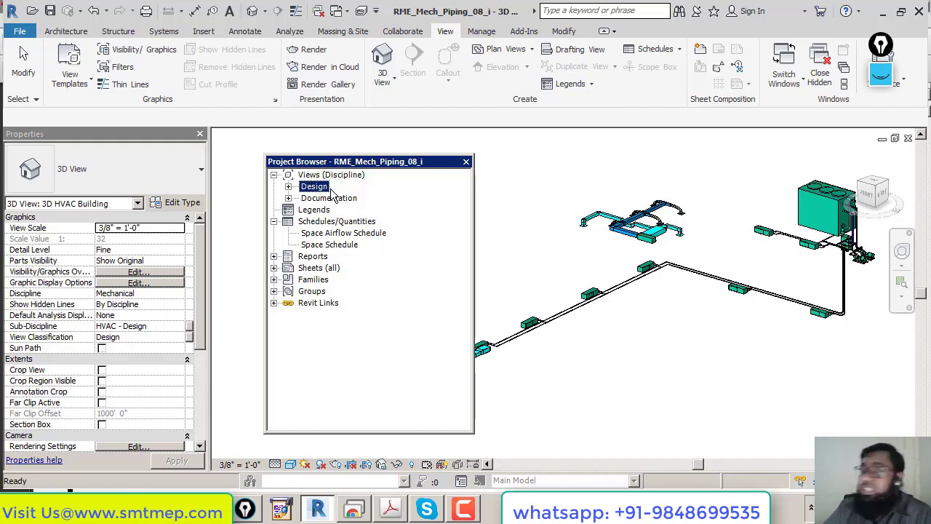
pyautogui.click(288, 186)
# Step: Open the Room 214 3D Fire Protection view under FP - Design, and the Level 1 Arch Plan under Architectural floor plans
pyautogui.doubleClick(347, 267)
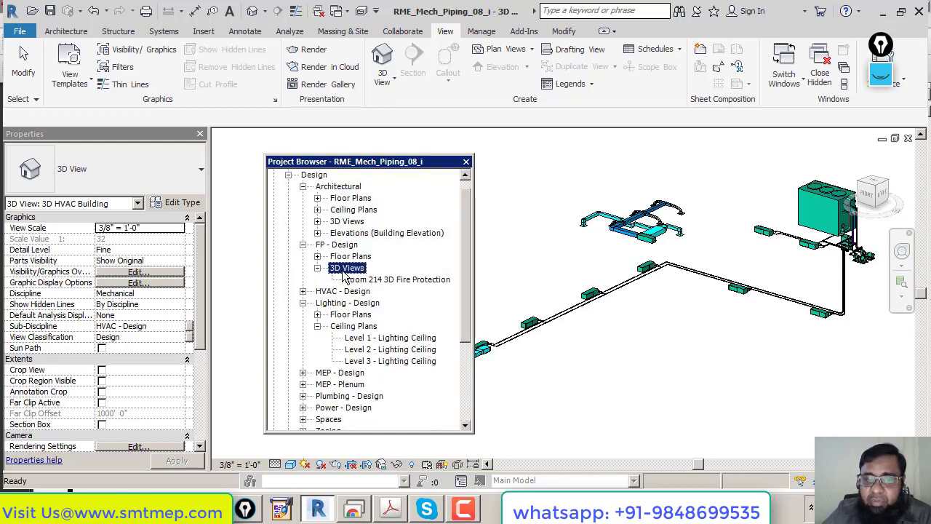
pyautogui.doubleClick(361, 279)
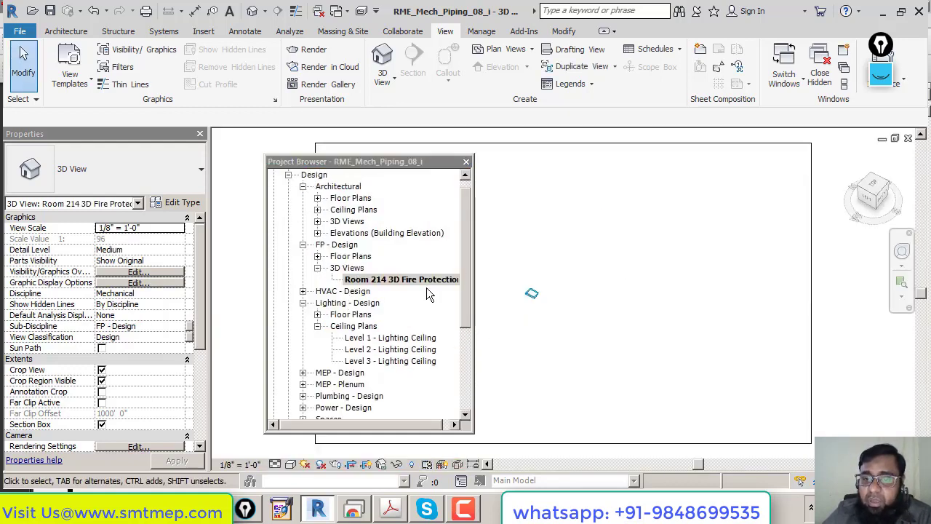
pyautogui.click(318, 197)
pyautogui.doubleClick(364, 210)
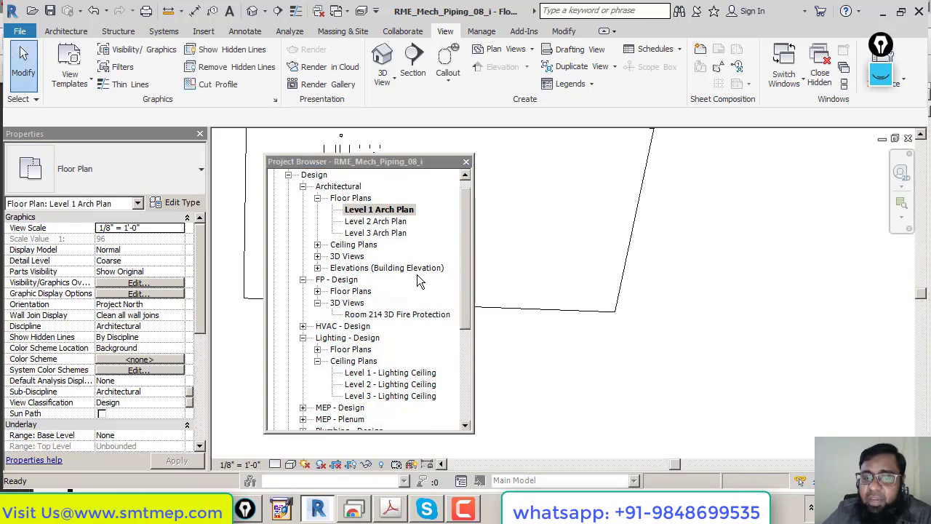
# Step: Expand HVAC - Design in the Project Browser, open the Level 1 - HVAC Plan - Design view, and expand its Ceiling Plans
pyautogui.click(304, 327)
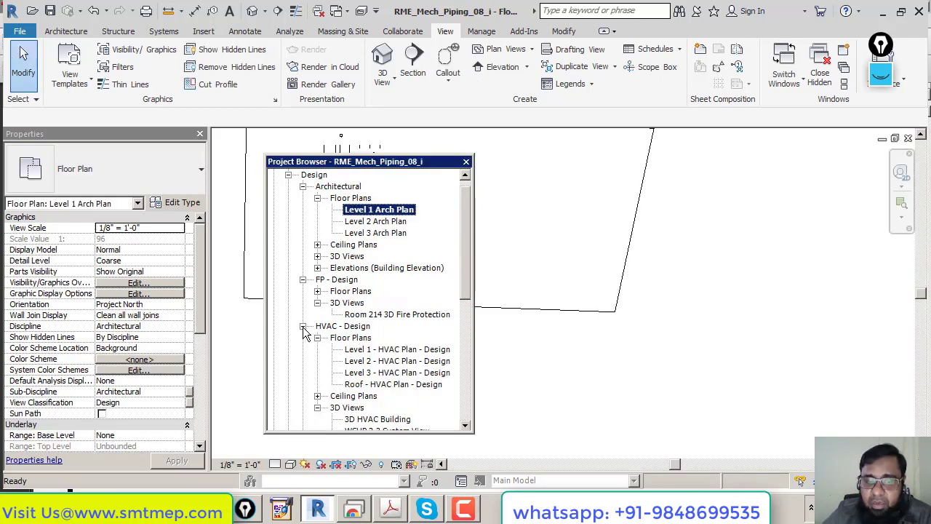
pyautogui.doubleClick(363, 351)
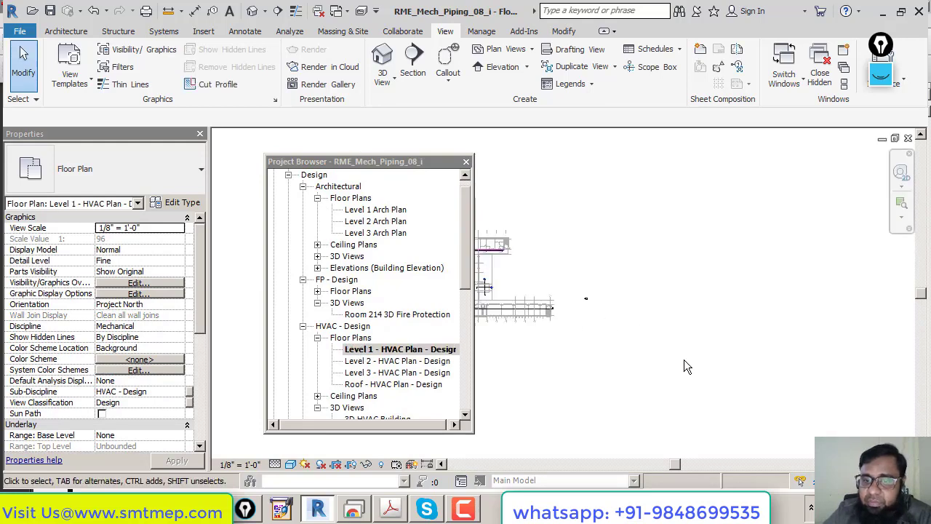
pyautogui.doubleClick(354, 396)
pyautogui.scroll(-3, 368, 397)
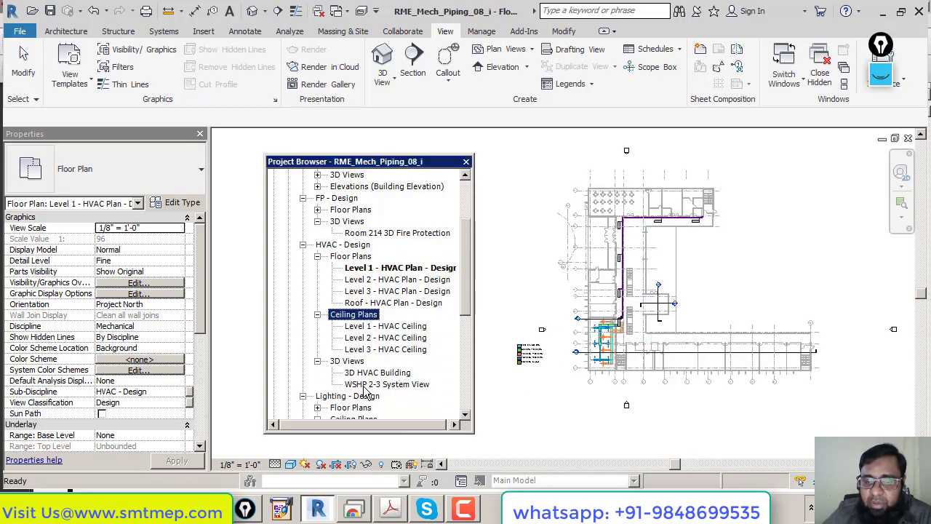
pyautogui.scroll(-1, 366, 393)
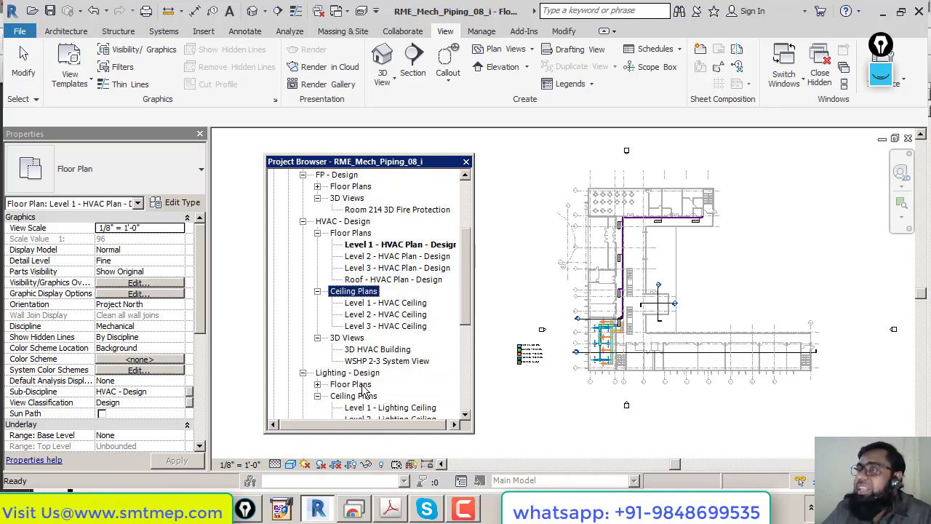
pyautogui.scroll(1, 358, 327)
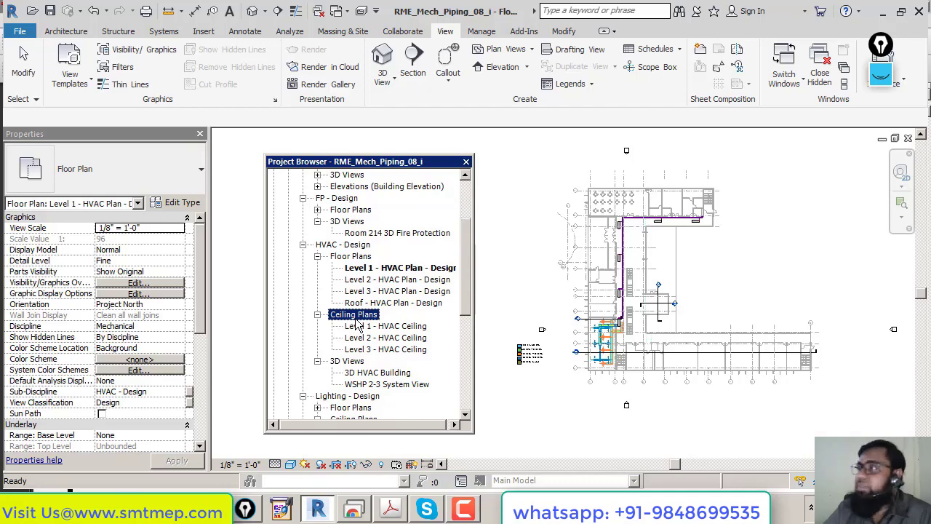
pyautogui.scroll(4, 357, 325)
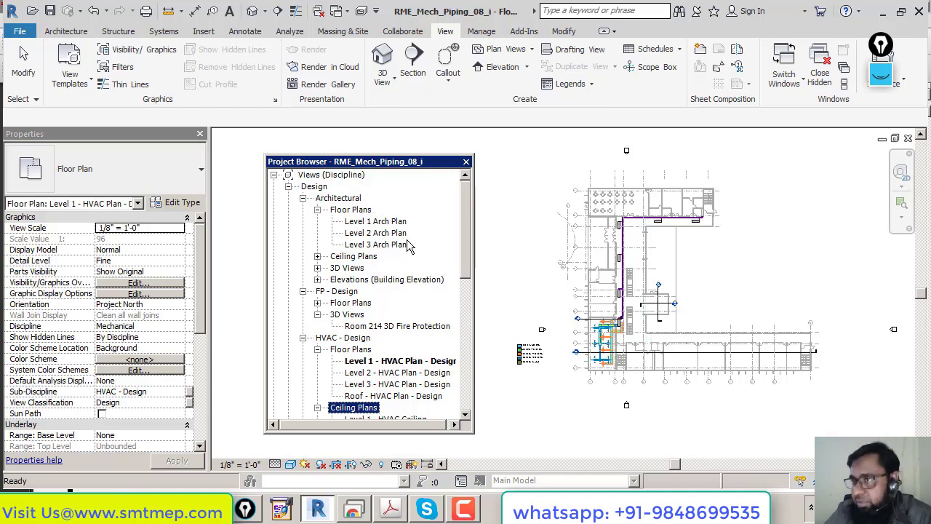
# Step: Collapse the Architectural, FP - Design and HVAC - Design branches in the Project Browser, and collapse the Design group
pyautogui.click(274, 175)
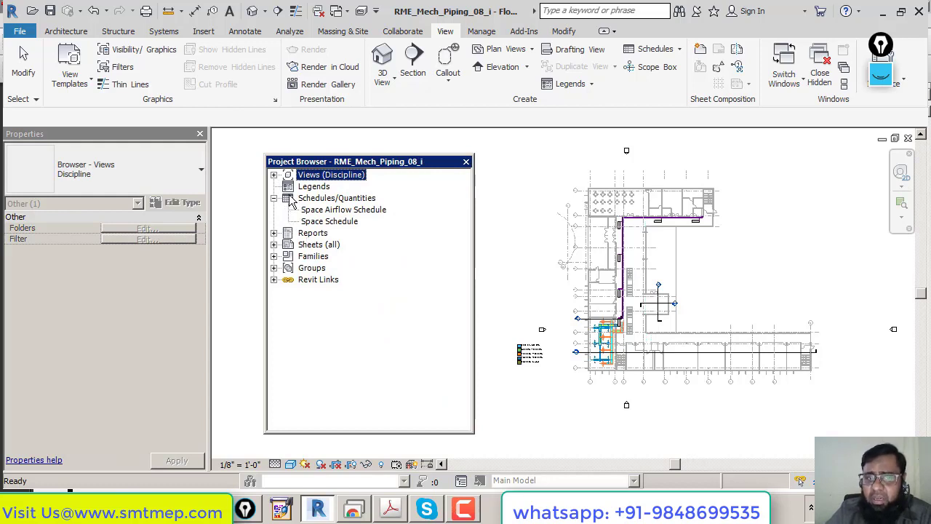
pyautogui.click(274, 175)
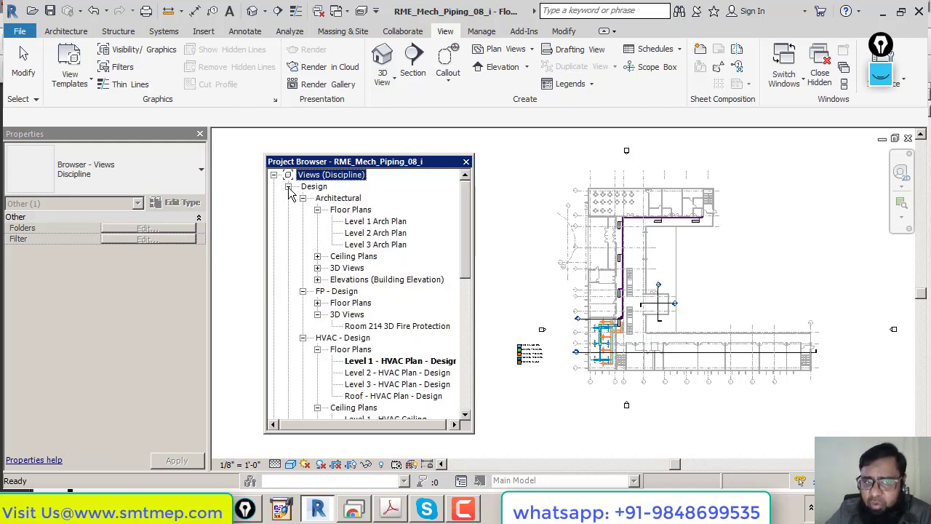
pyautogui.click(288, 186)
pyautogui.click(289, 186)
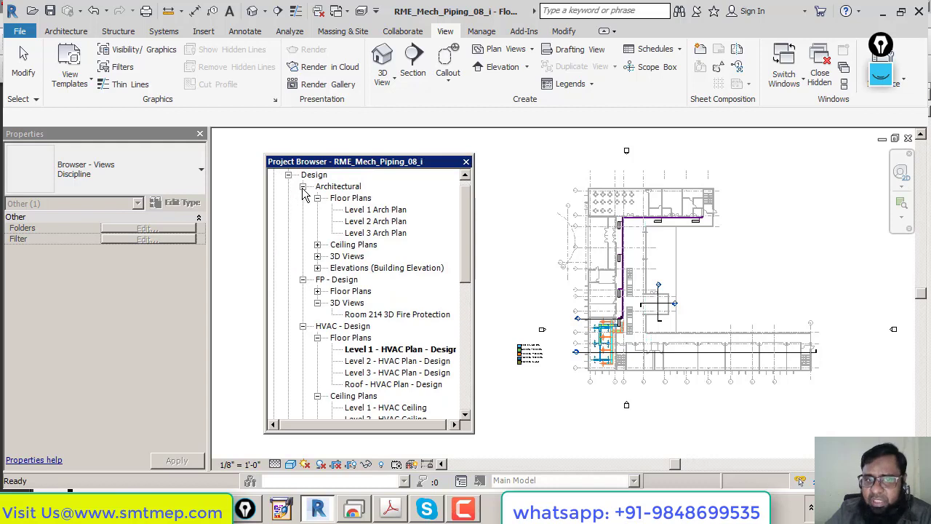
pyautogui.click(303, 187)
pyautogui.click(302, 198)
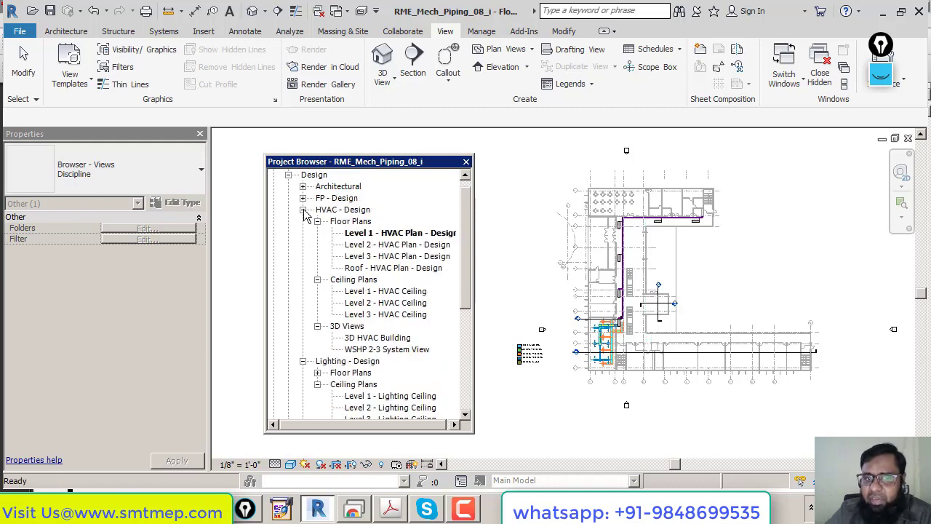
pyautogui.click(303, 209)
pyautogui.click(288, 174)
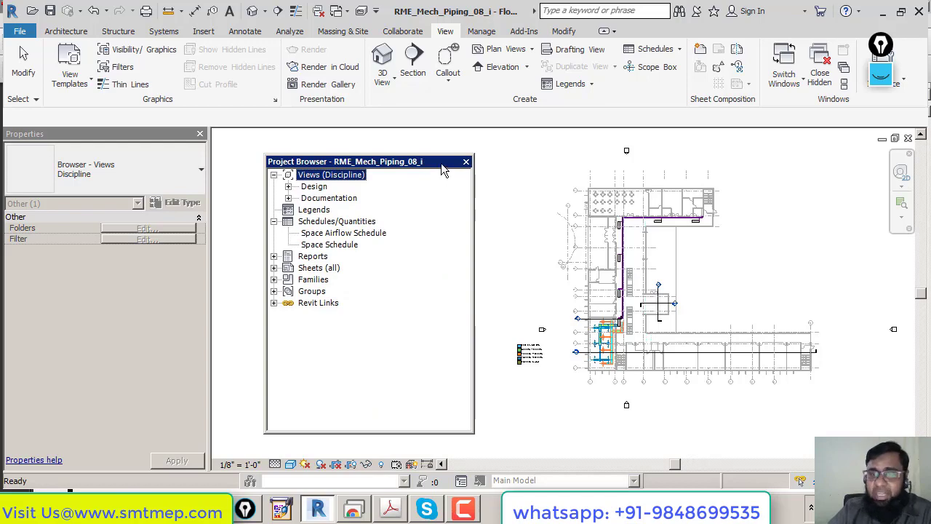
# Step: Close the Project Browser and restore it through the User Interface display options
pyautogui.click(465, 162)
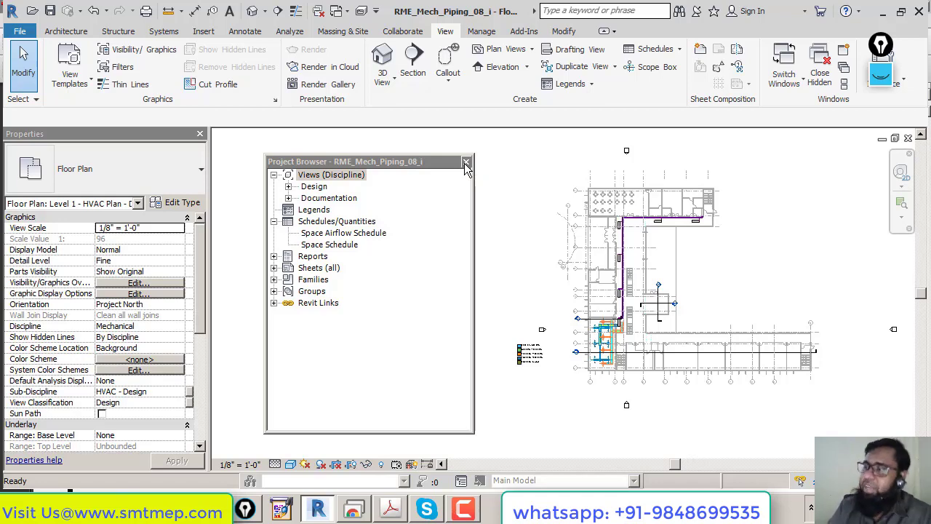
pyautogui.click(466, 162)
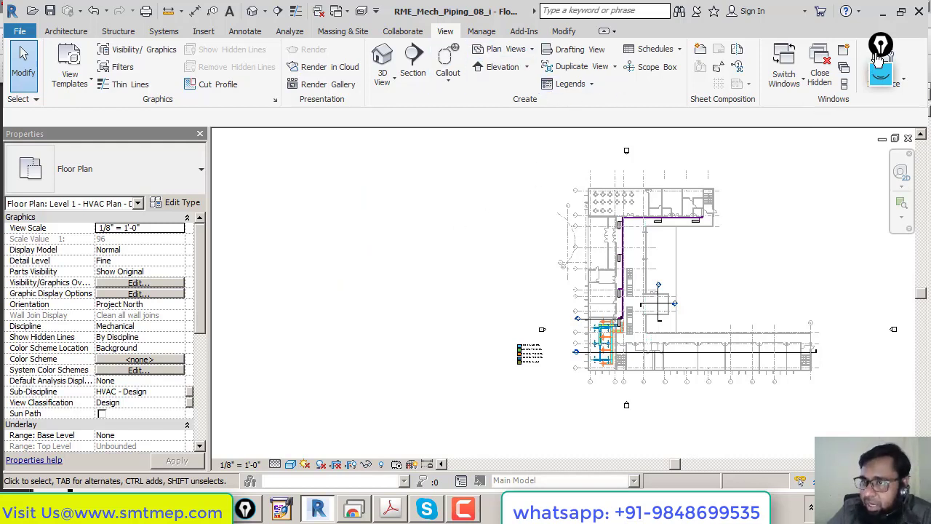
pyautogui.moveTo(878, 56); pyautogui.dragTo(791, 27)
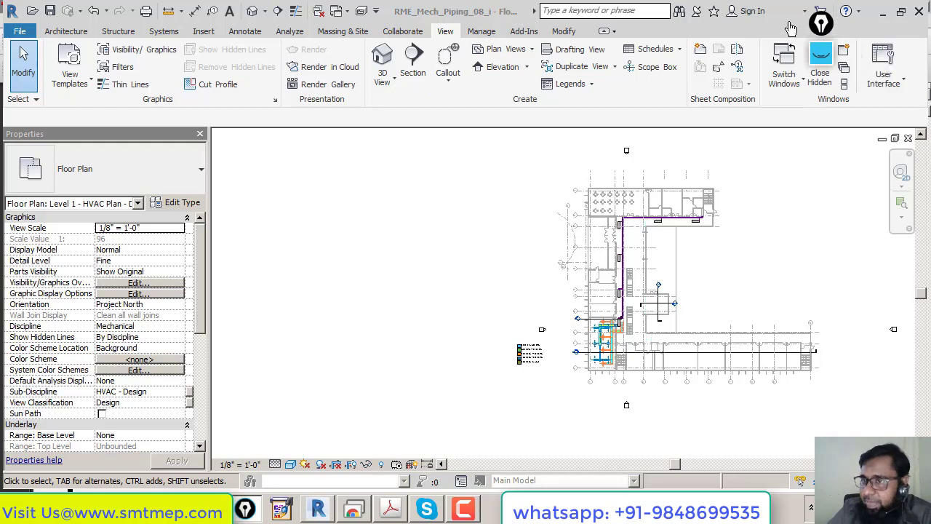
pyautogui.click(897, 85)
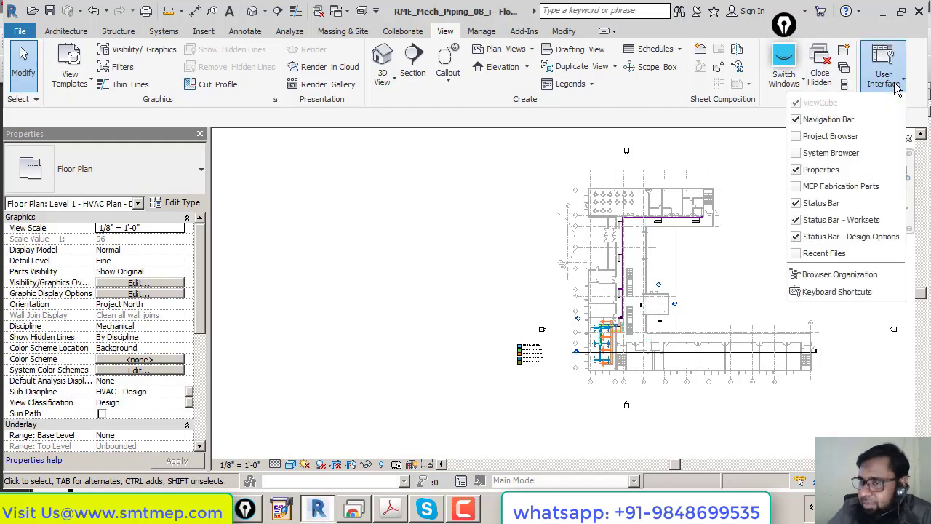
pyautogui.click(798, 138)
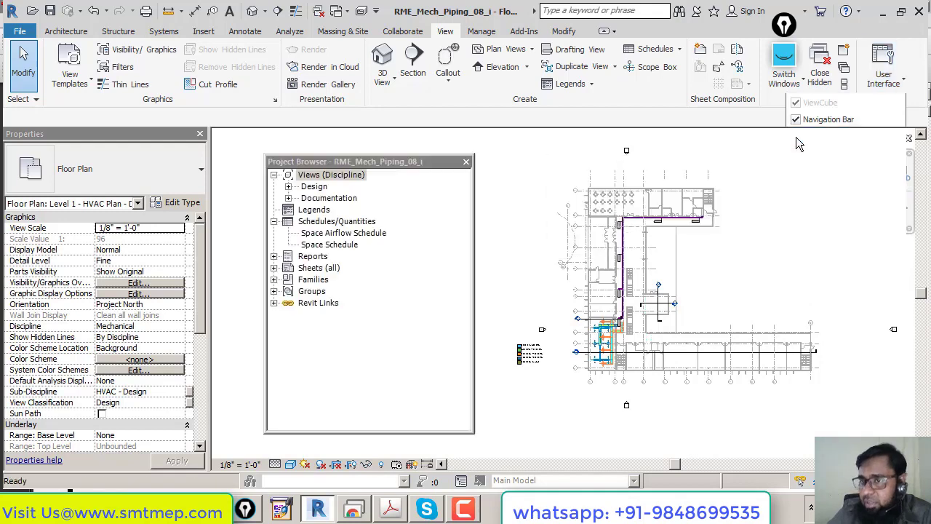
# Step: Dock the floating Project Browser at the side of the drawing area, stacked beneath the Properties palette
pyautogui.moveTo(426, 171); pyautogui.dragTo(2, 325)
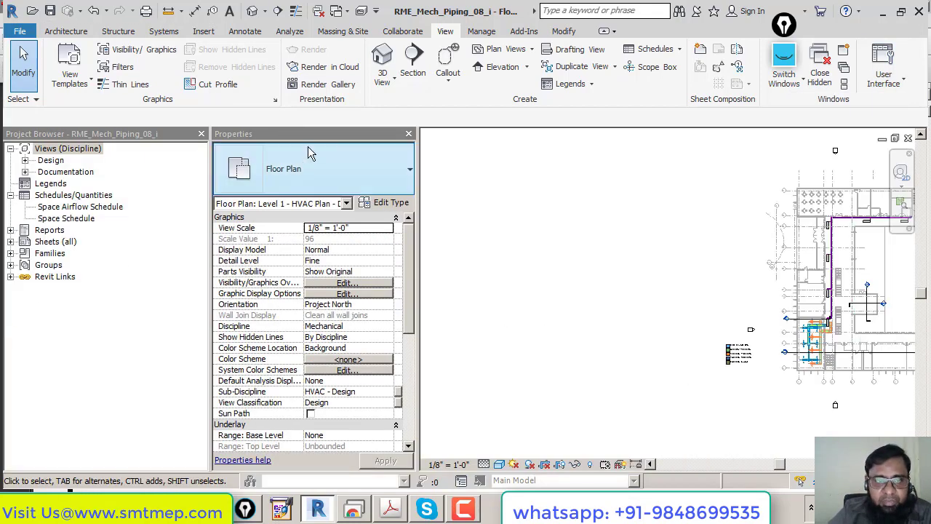
pyautogui.moveTo(265, 135); pyautogui.dragTo(82, 151)
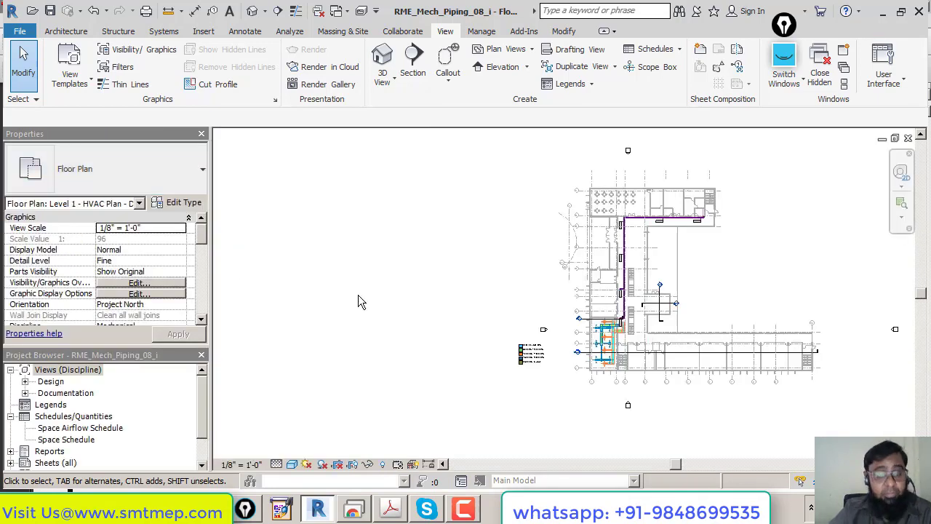
# Step: Inspect the properties of the rectangular supply duct near grid H and a nearby mitered elbow, and clear the selection
pyautogui.moveTo(665, 313); pyautogui.dragTo(550, 306, button='middle')
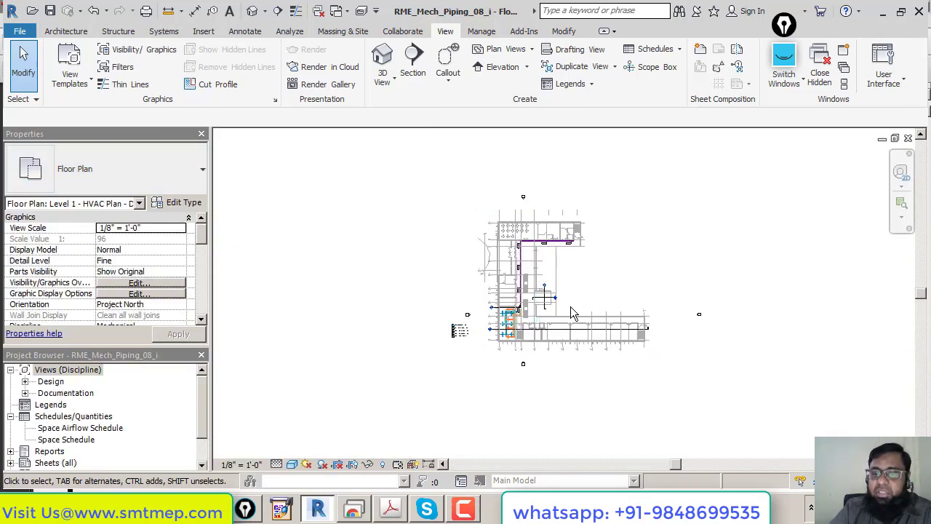
pyautogui.scroll(4, 495, 284)
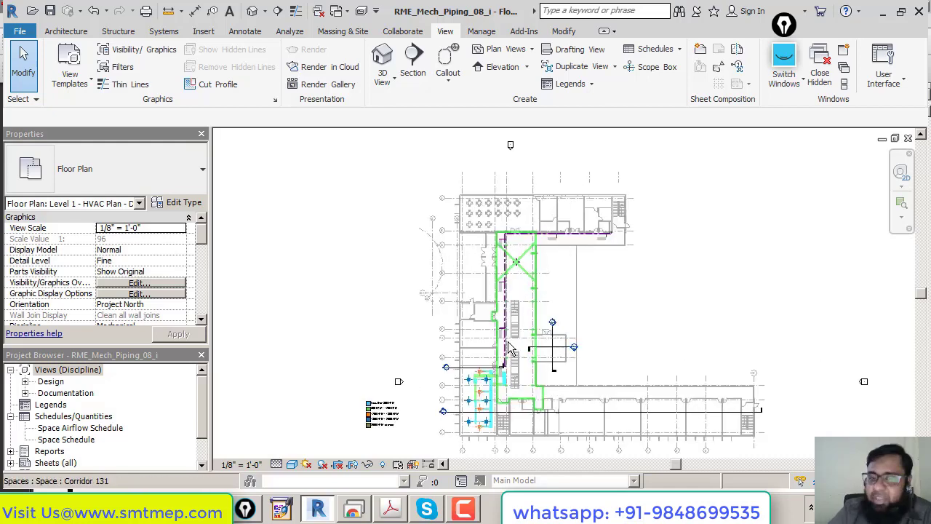
pyautogui.scroll(6, 457, 299)
pyautogui.moveTo(524, 422); pyautogui.dragTo(513, 210, button='middle')
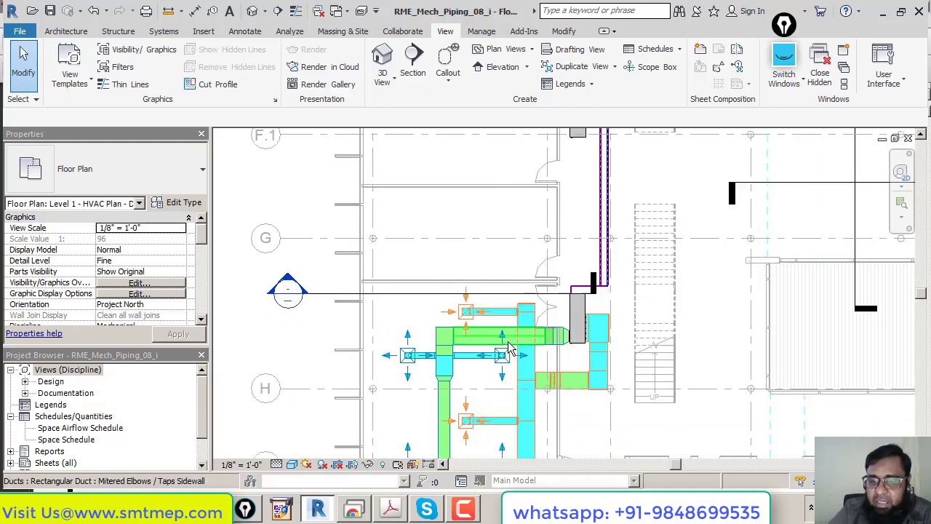
pyautogui.click(459, 338)
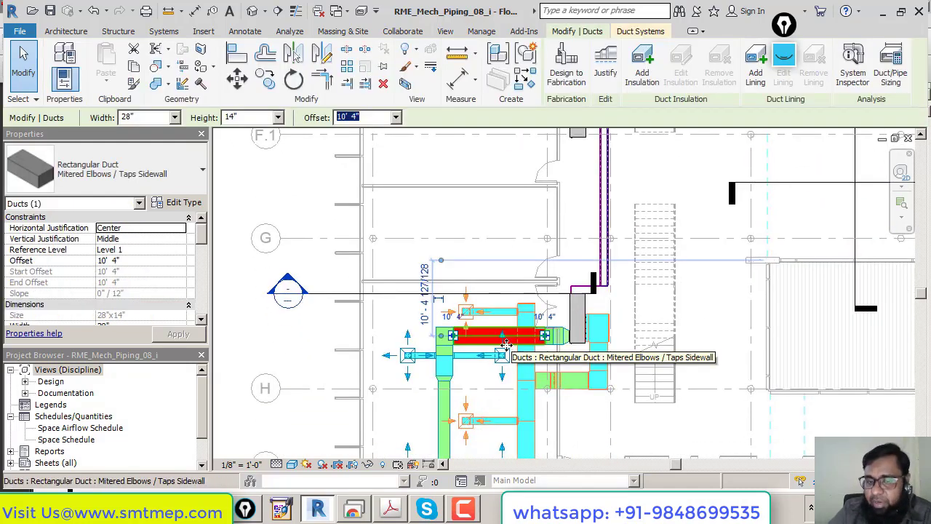
pyautogui.click(413, 369)
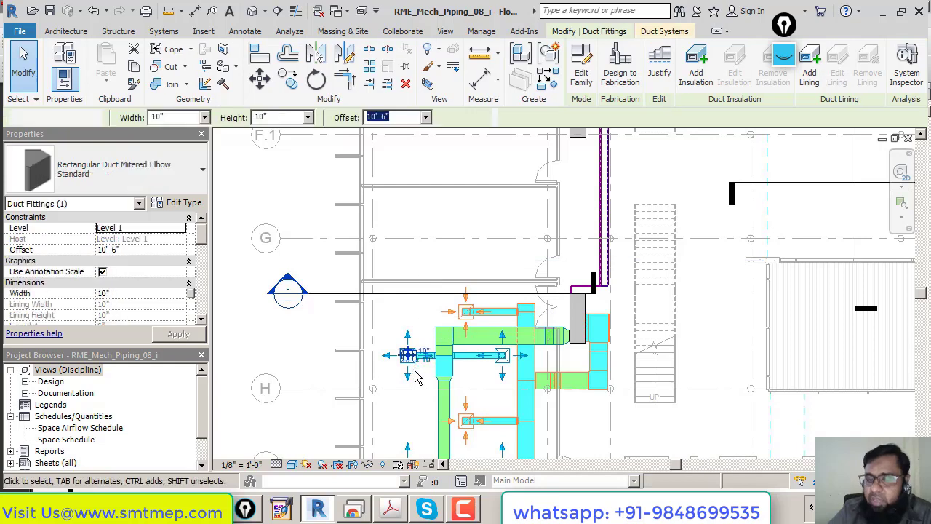
pyautogui.press('Escape')
pyautogui.scroll(-2, 416, 376)
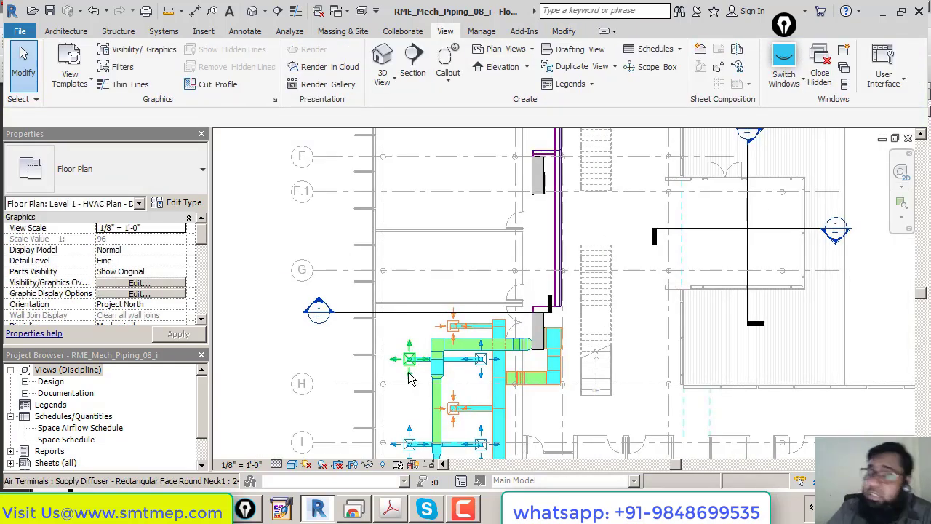
pyautogui.scroll(-1, 416, 375)
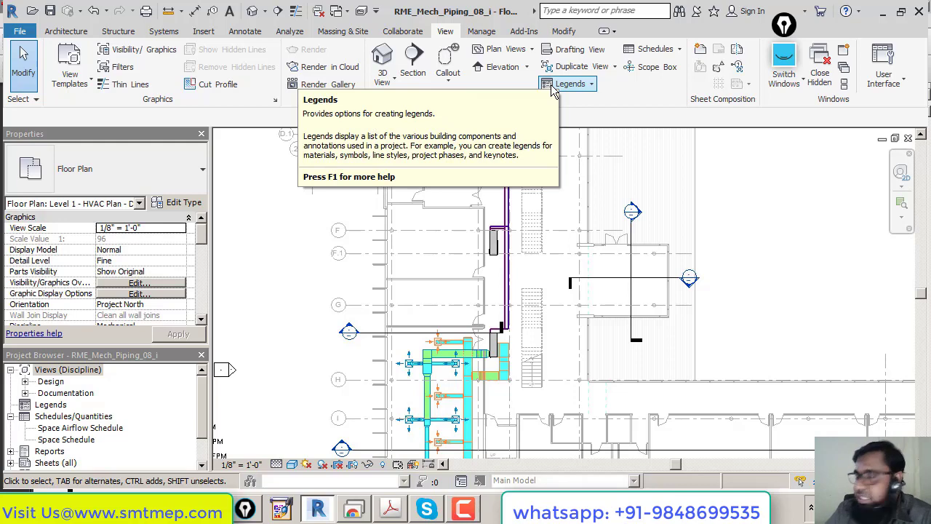
pyautogui.scroll(-4, 580, 263)
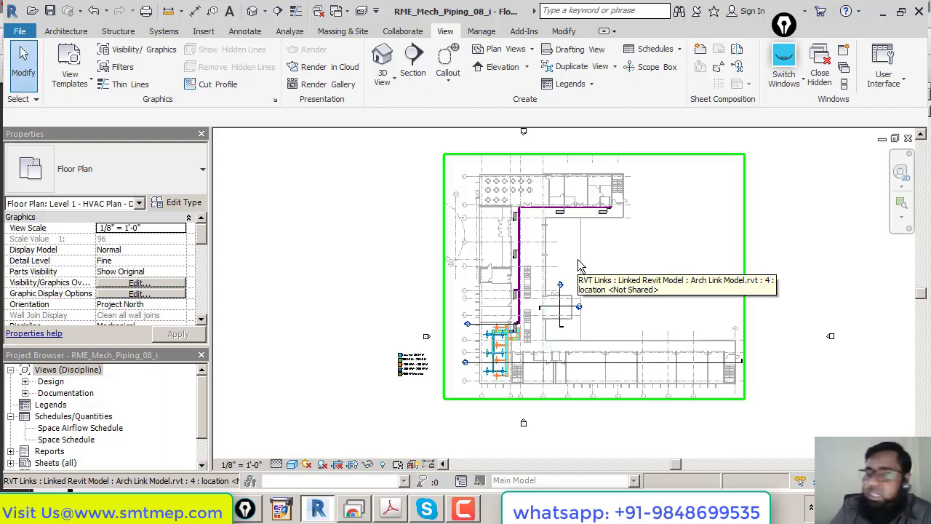
pyautogui.moveTo(581, 266); pyautogui.dragTo(566, 282, button='middle')
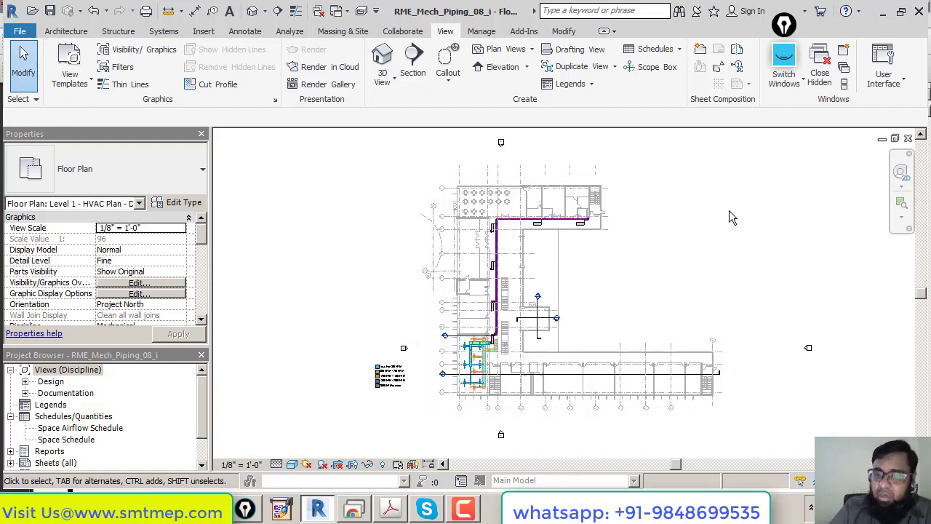
# Step: Close the Level 1 HVAC Plan, Level 1 Arch Plan and Room 214 3D Fire Protection views, leaving 3D HVAC Building active
pyautogui.click(909, 141)
pyautogui.click(909, 141)
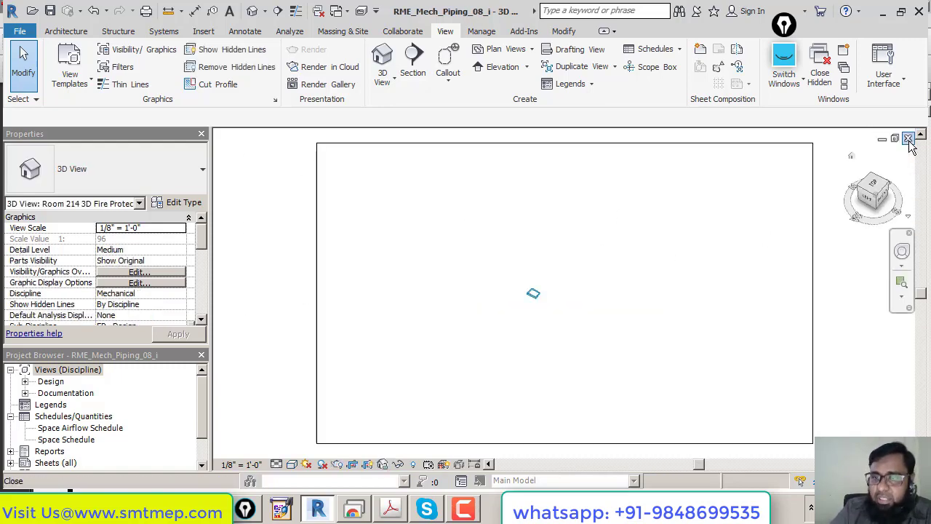
pyautogui.click(909, 141)
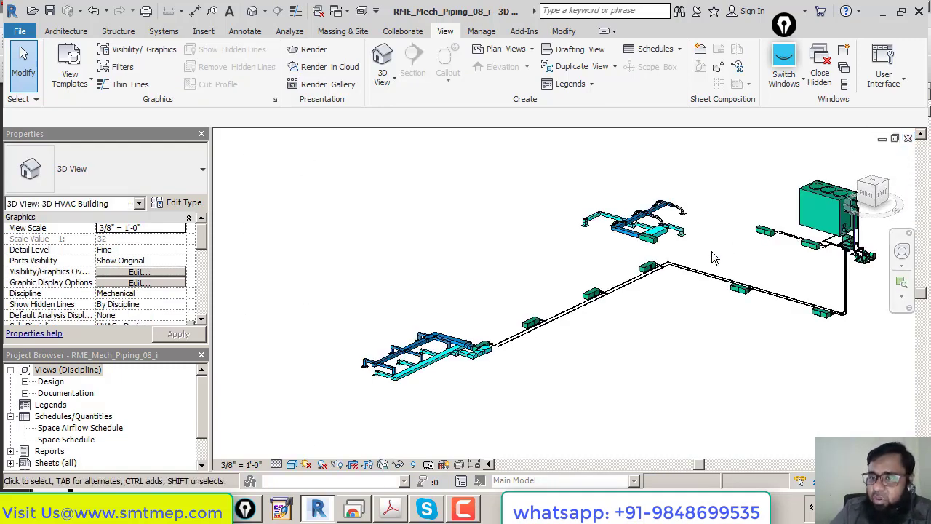
# Step: View the 3D HVAC Building model from the front, return to the home orientation, and switch to the top-front edge view
pyautogui.scroll(-2, 695, 269)
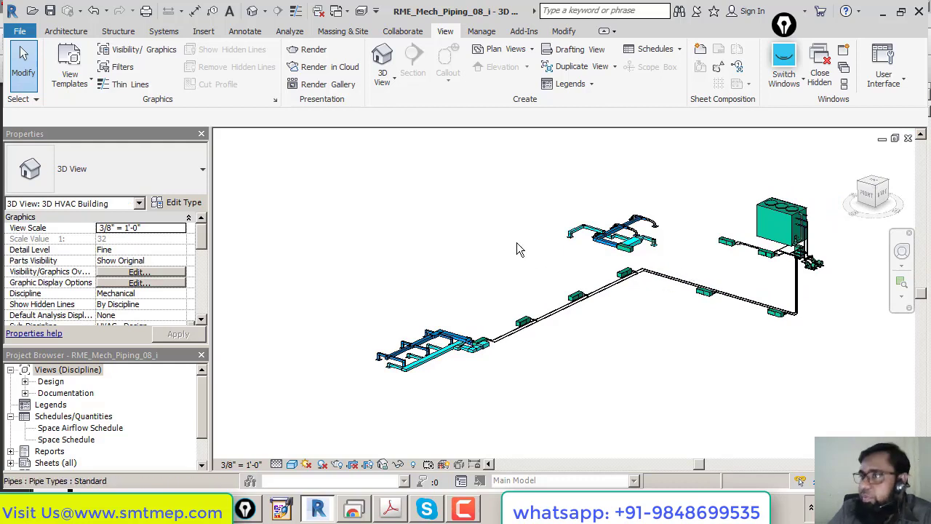
pyautogui.moveTo(630, 313); pyautogui.dragTo(630, 313, button='middle')
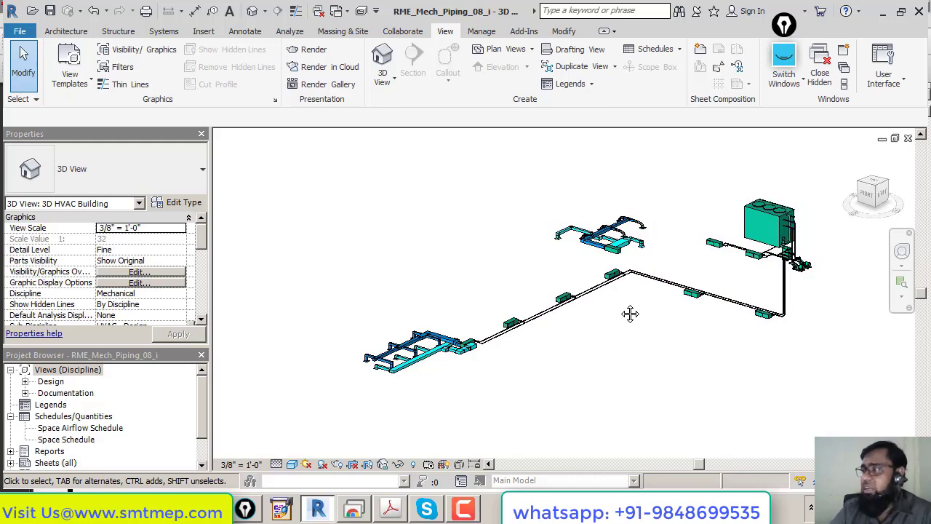
pyautogui.moveTo(631, 314); pyautogui.dragTo(598, 319, button='middle')
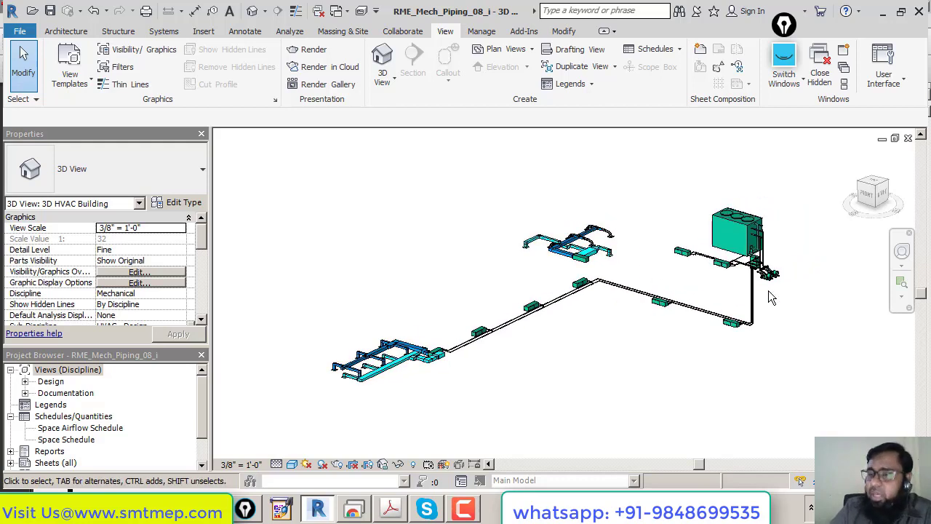
pyautogui.moveTo(878, 192); pyautogui.dragTo(869, 204)
pyautogui.click(869, 203)
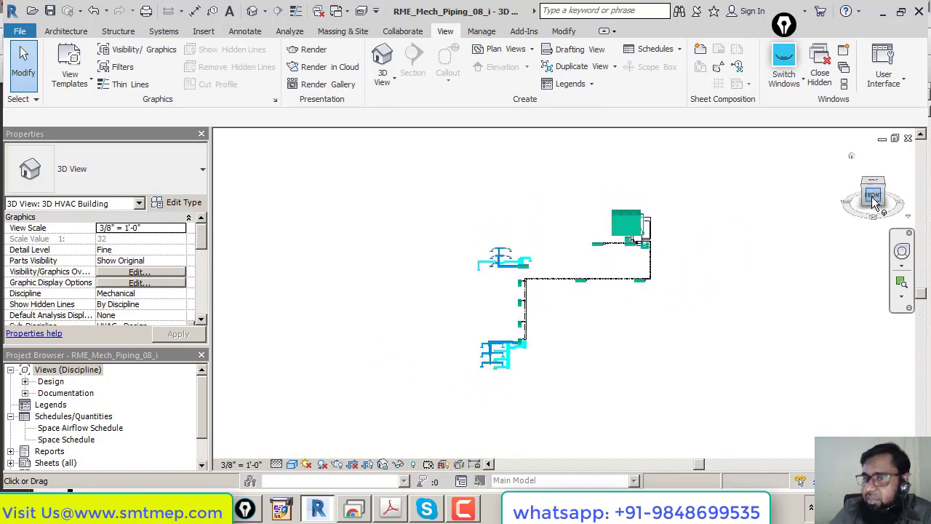
pyautogui.click(854, 156)
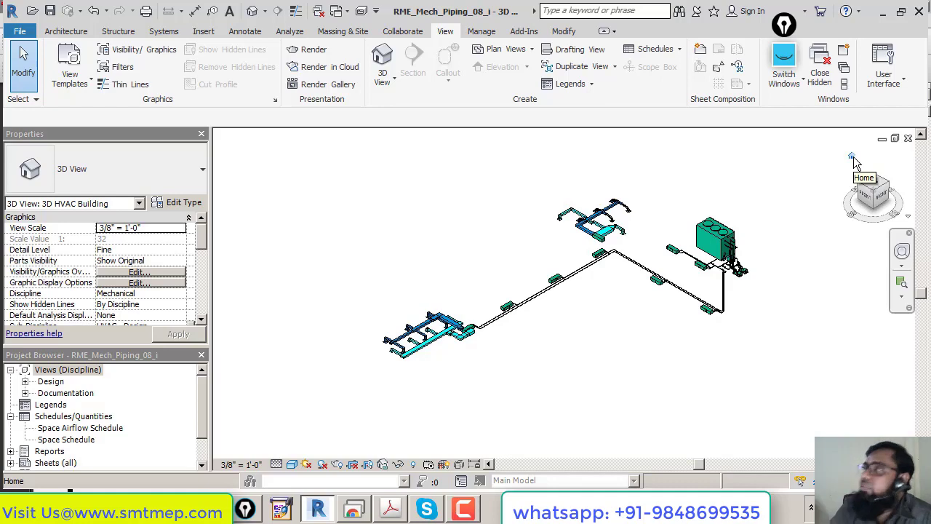
pyautogui.click(875, 195)
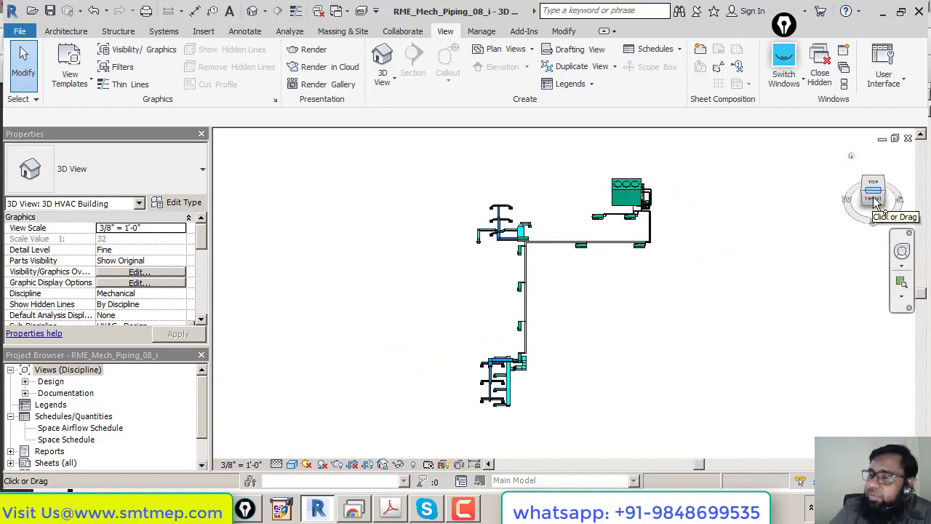
# Step: Return the 3D HVAC Building view to its home orientation, and mark the View Control Bar label in the class notes PDF in Acrobat
pyautogui.click(852, 157)
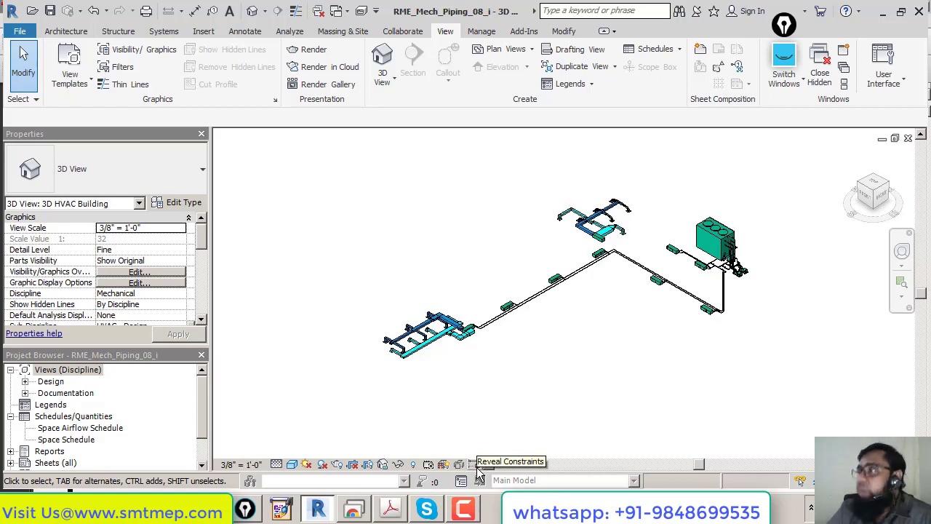
pyautogui.hotkey('alt', 'Tab')
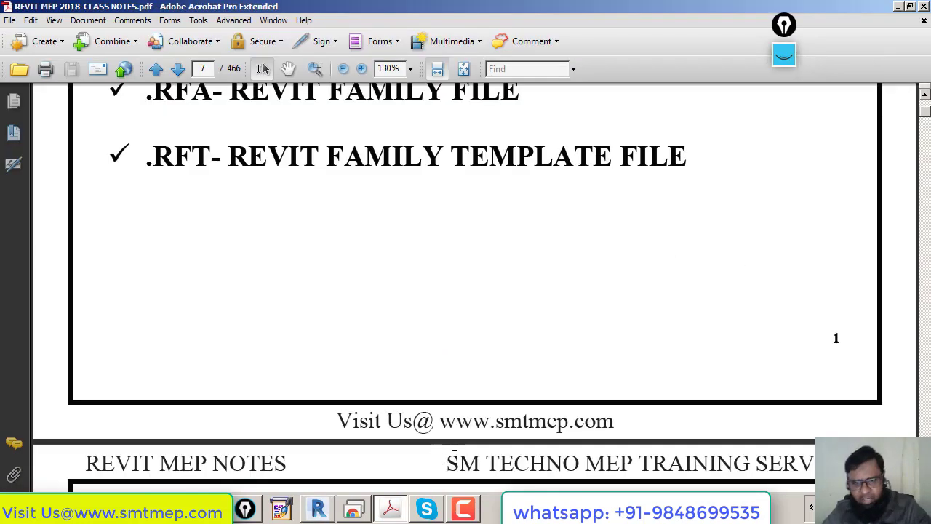
pyautogui.scroll(10, 502, 320)
pyautogui.scroll(4, 500, 305)
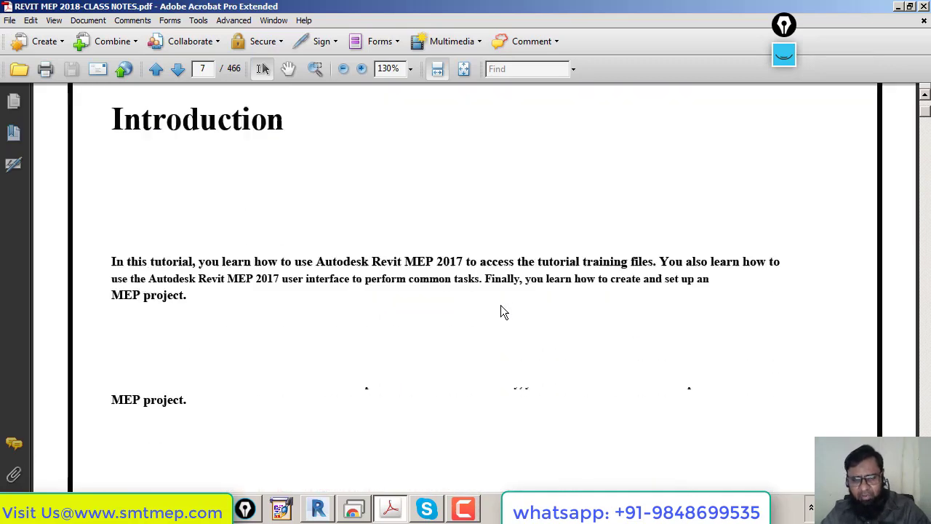
pyautogui.scroll(-7, 500, 311)
pyautogui.scroll(-15, 489, 354)
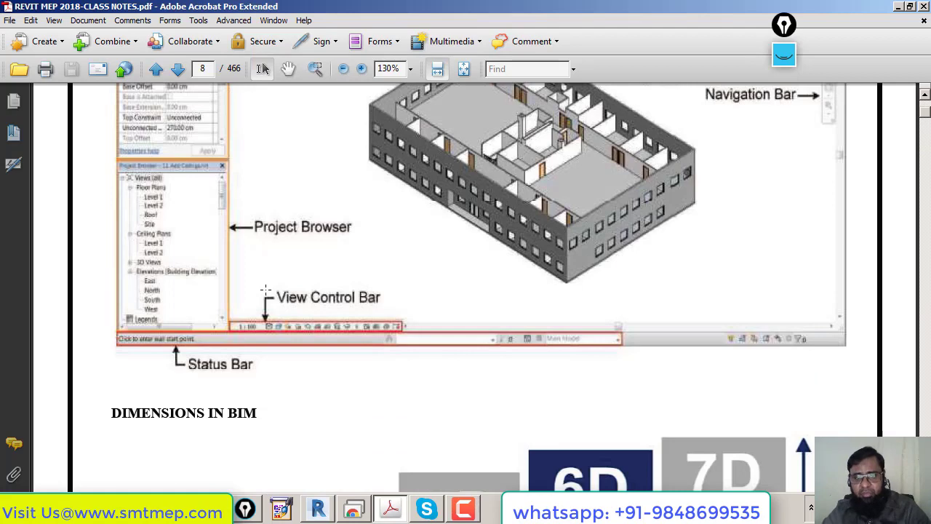
pyautogui.moveTo(265, 291); pyautogui.dragTo(384, 310)
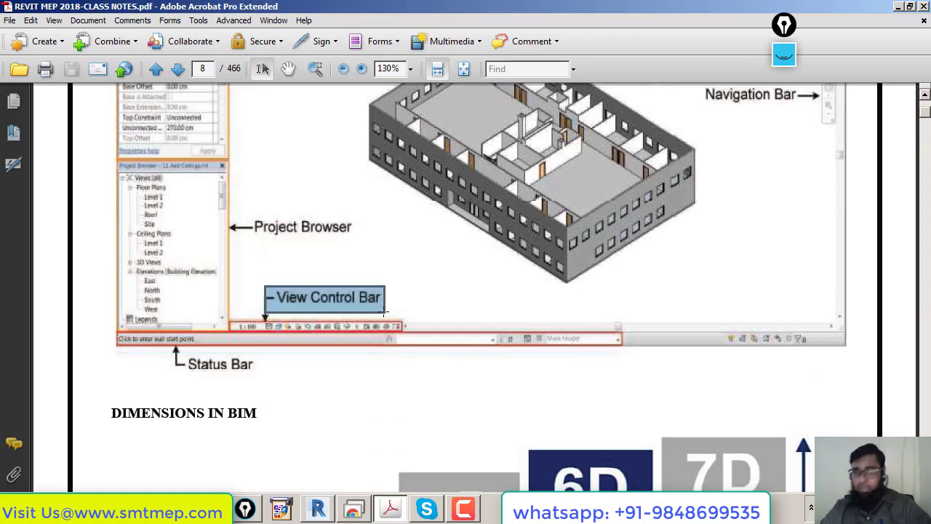
# Step: Switch to Revit and set the 3D view's detail level to Coarse and back to Fine with the ductwork in close view
pyautogui.hotkey('alt', 'Tab')
pyautogui.scroll(6, 469, 345)
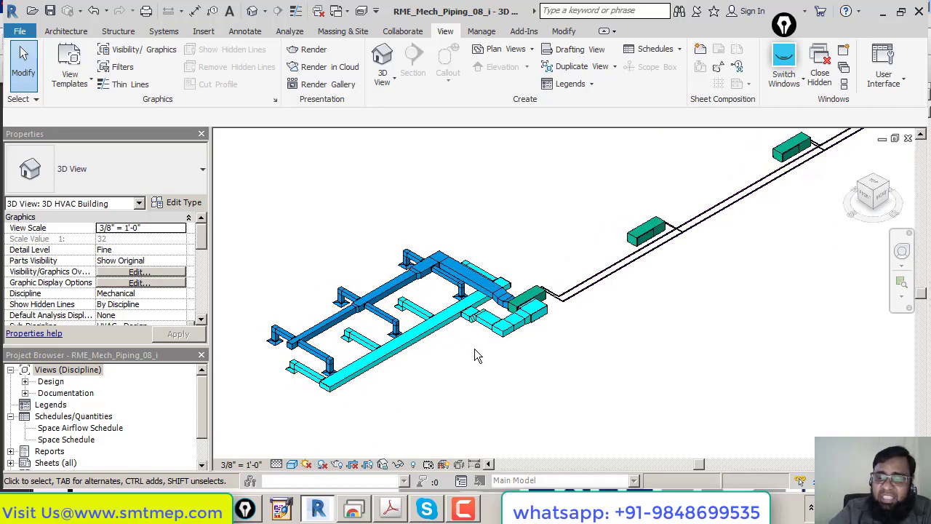
pyautogui.moveTo(480, 369); pyautogui.dragTo(424, 409, button='middle')
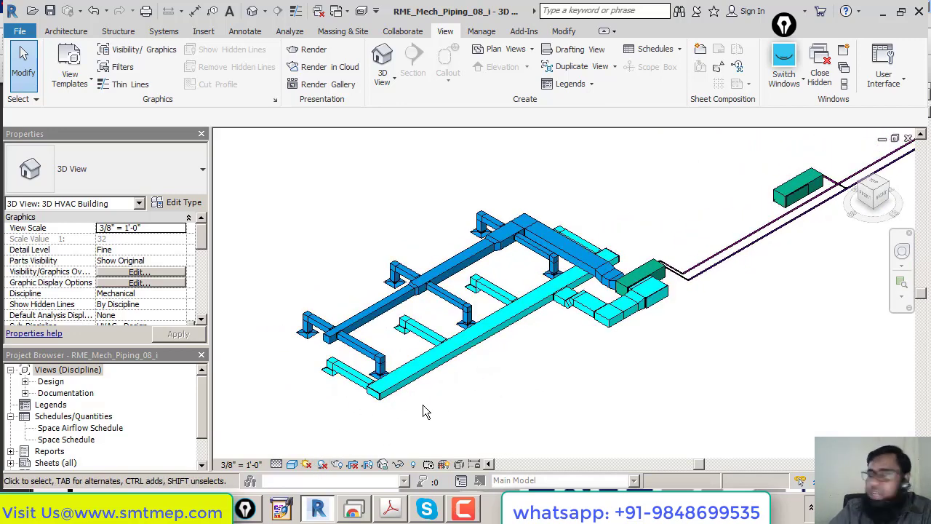
pyautogui.click(278, 465)
pyautogui.click(284, 422)
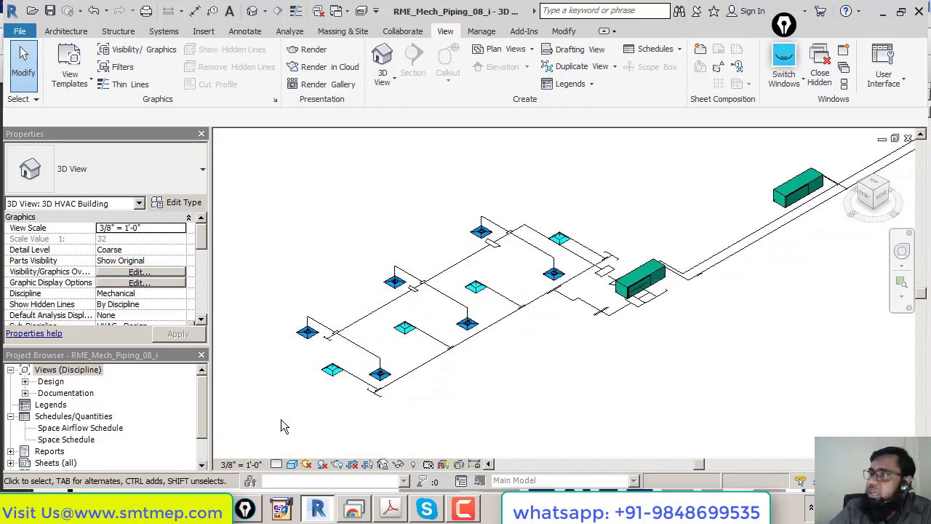
pyautogui.click(278, 466)
pyautogui.click(289, 450)
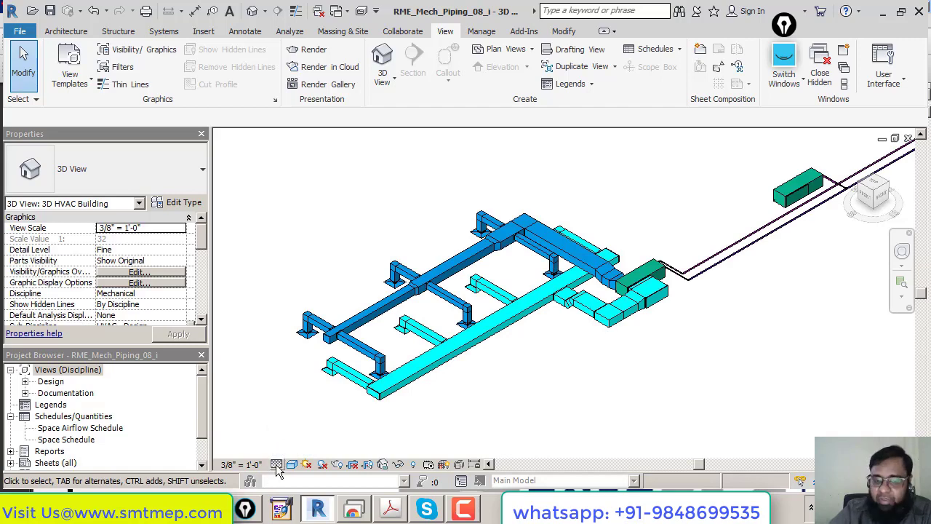
# Step: Inspect the long rectangular duct at the Coarse detail level, and restore the view to Fine
pyautogui.click(277, 466)
pyautogui.click(292, 424)
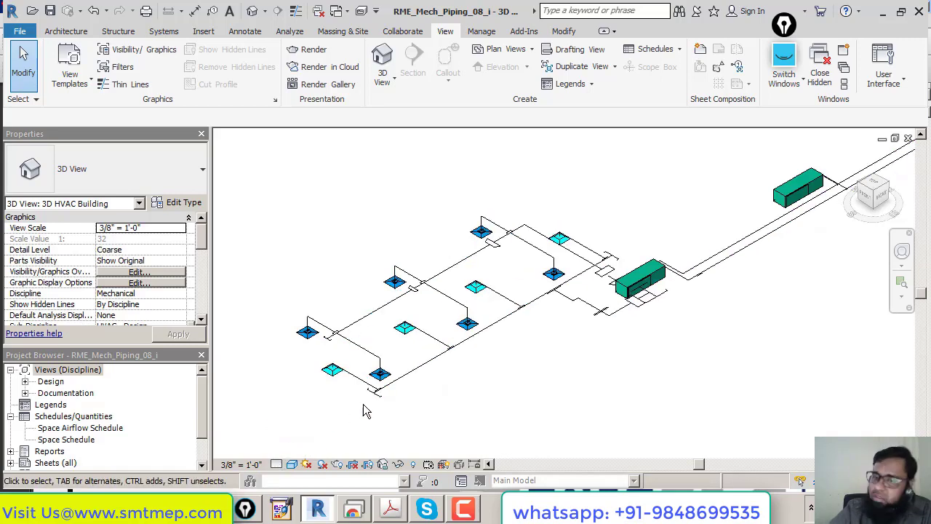
pyautogui.click(469, 345)
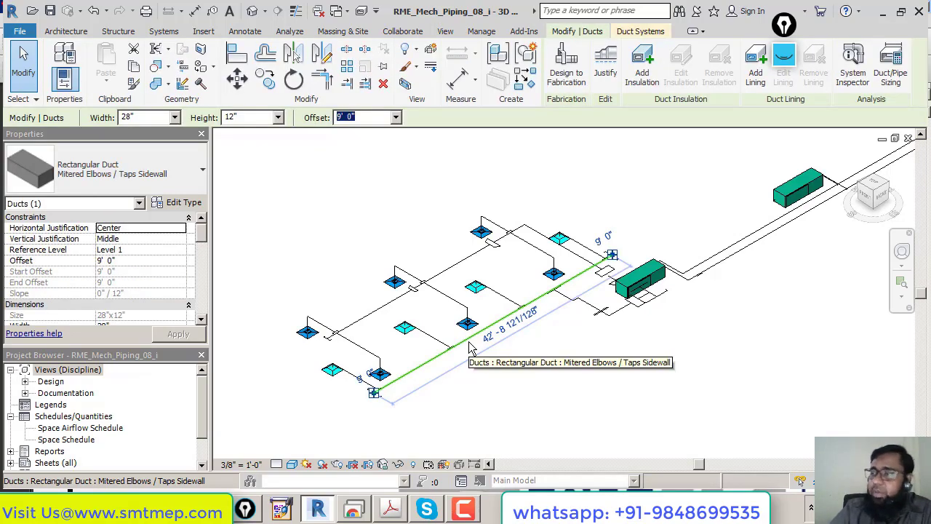
pyautogui.click(490, 384)
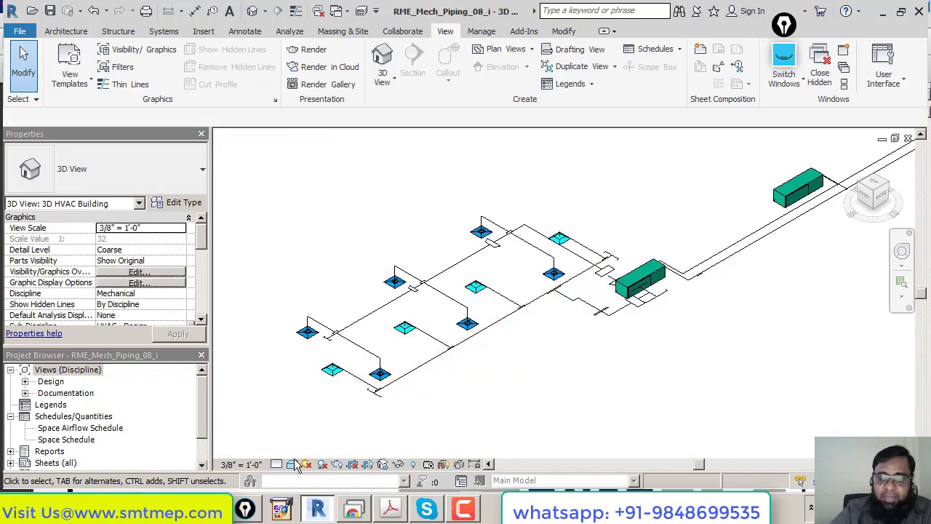
pyautogui.click(277, 464)
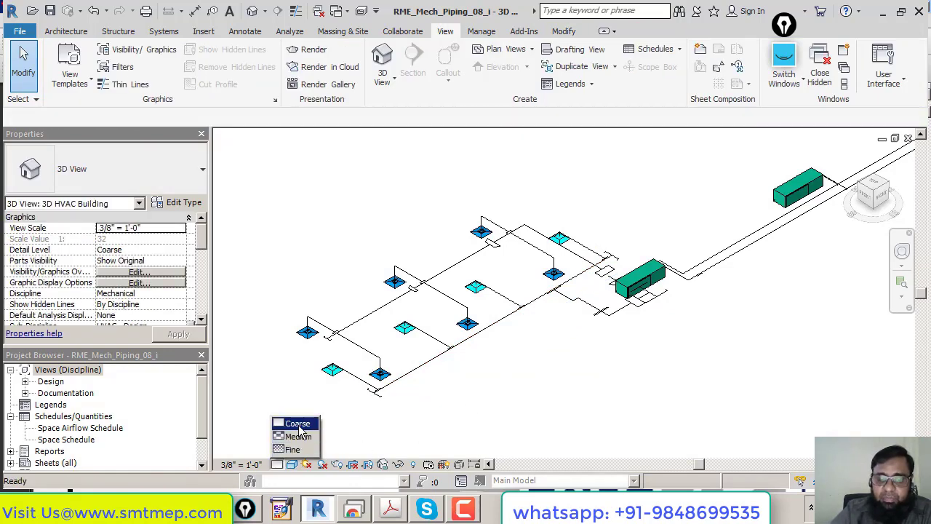
pyautogui.click(291, 450)
# Step: Try the Realistic visual style on the 3D HVAC Building view, and set the style to Wireframe
pyautogui.click(293, 465)
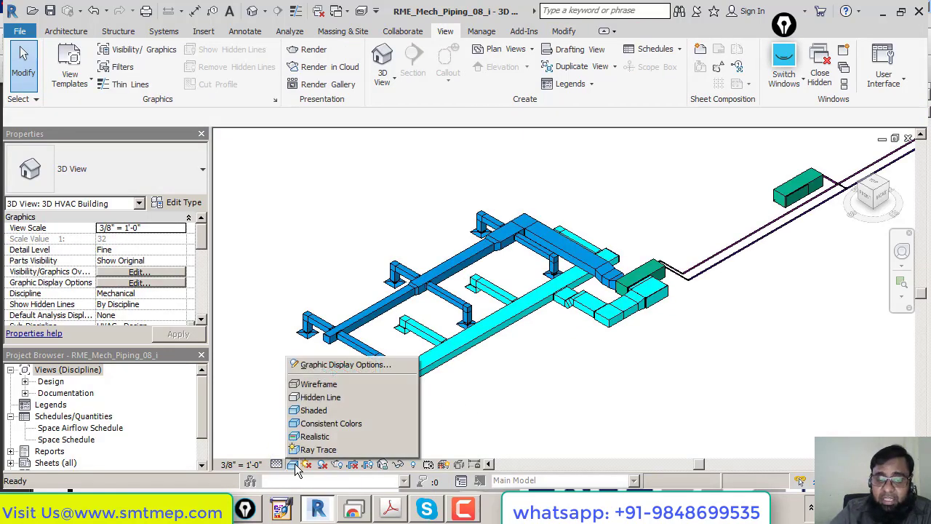
pyautogui.click(332, 437)
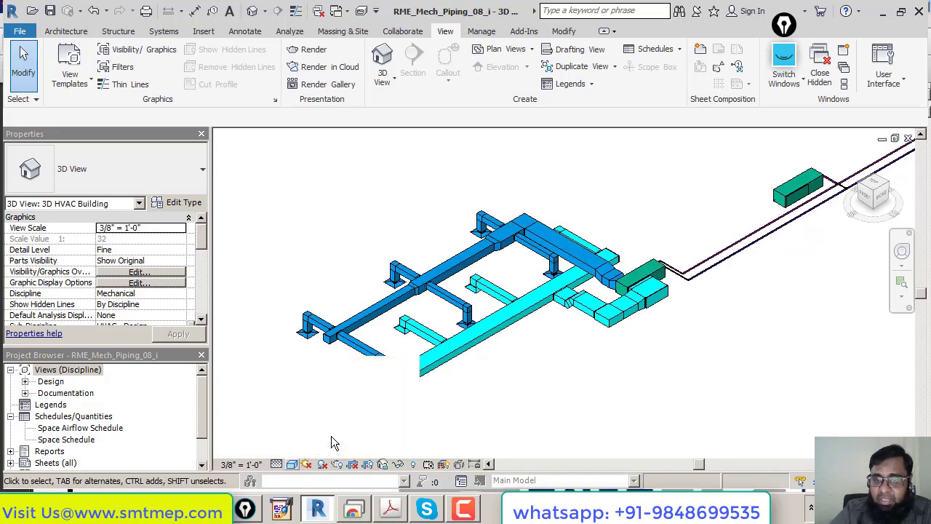
pyautogui.click(293, 464)
pyautogui.click(316, 387)
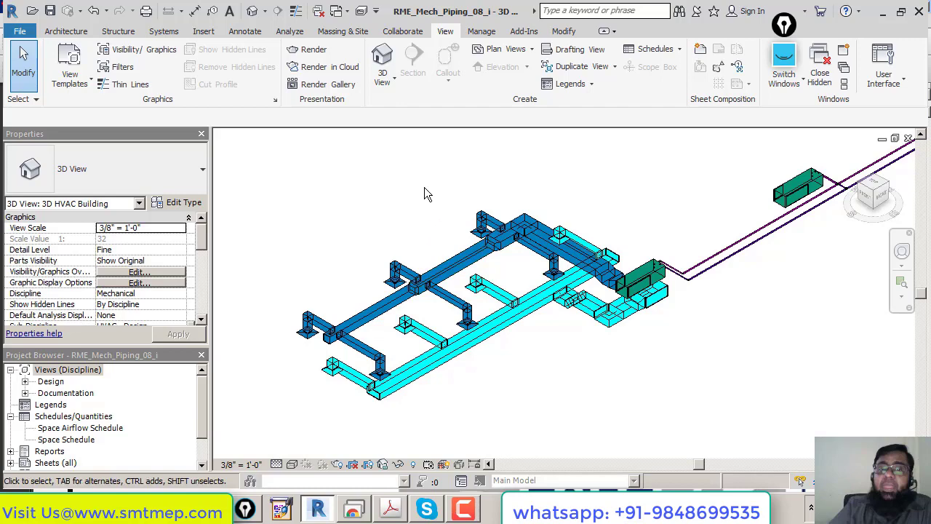
pyautogui.scroll(-2, 429, 196)
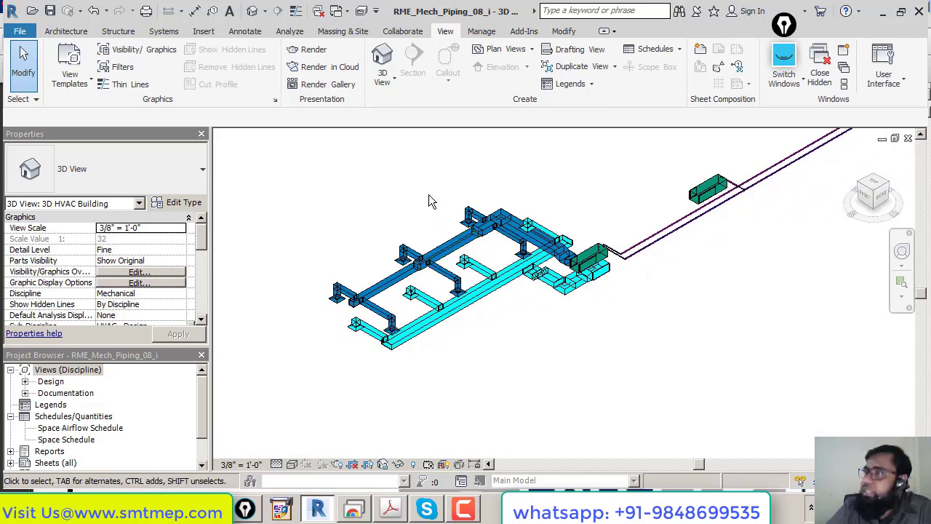
pyautogui.moveTo(430, 202); pyautogui.dragTo(440, 219, button='middle')
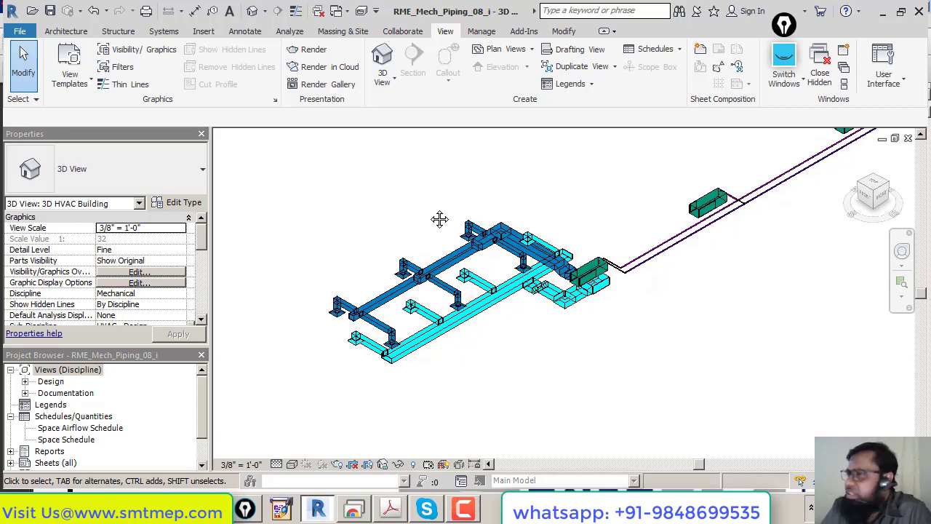
# Step: Switch to the class notes PDF in Acrobat, skim from page 8 to the MODULE-1 HVAC title on page 32, and highlight its module number
pyautogui.click(390, 509)
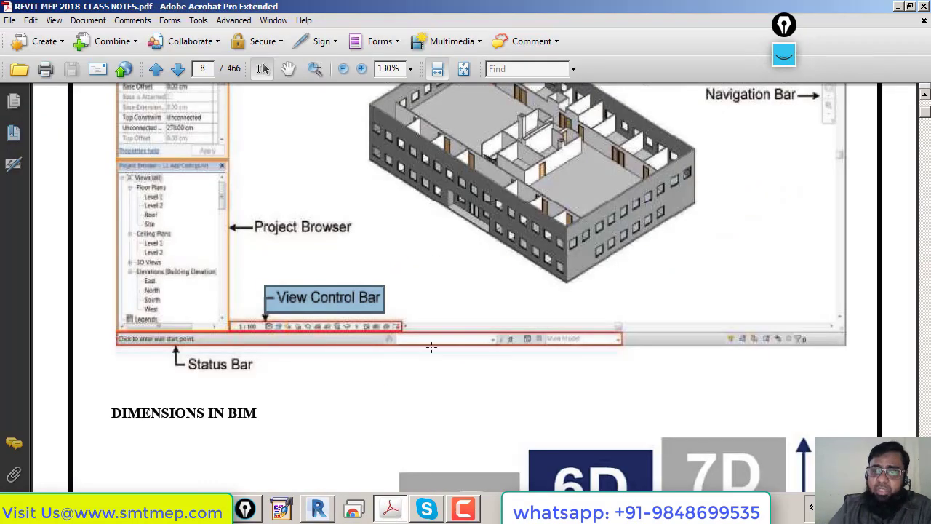
pyautogui.scroll(-10, 440, 343)
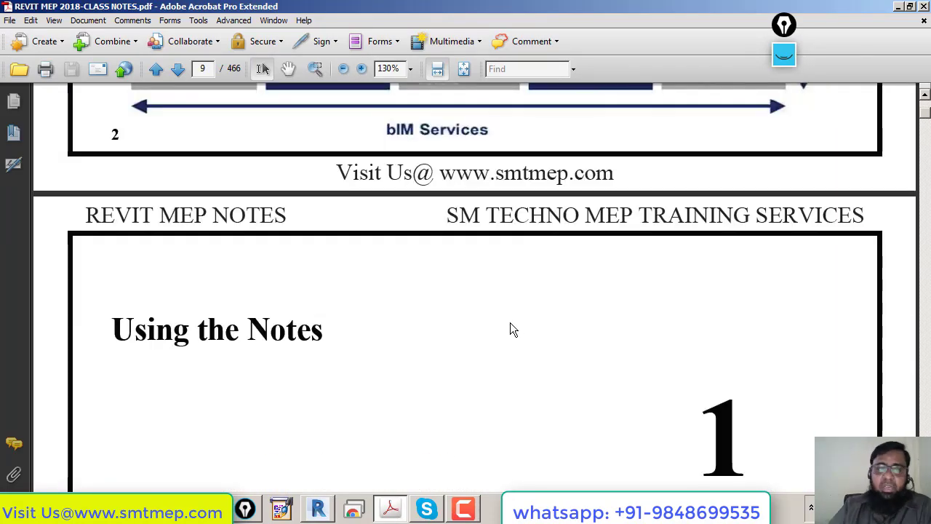
pyautogui.scroll(-10, 522, 322)
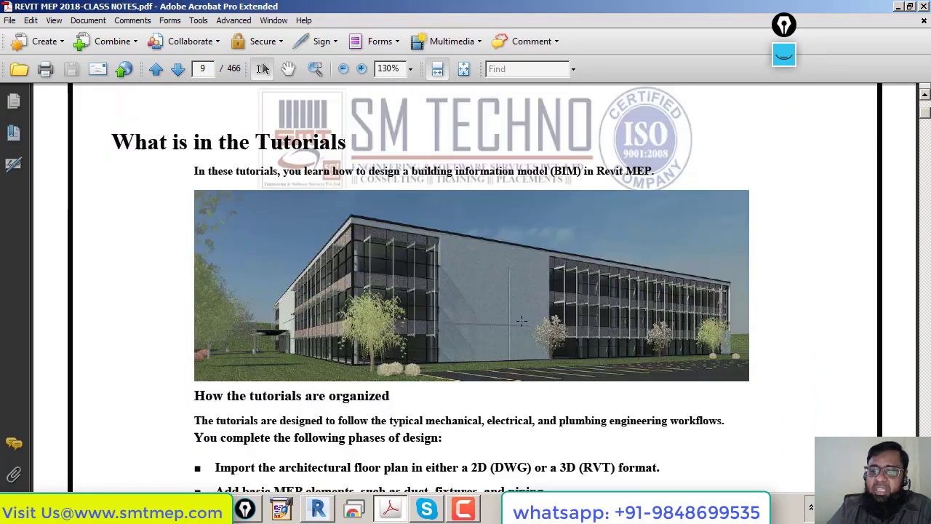
pyautogui.scroll(-10, 522, 327)
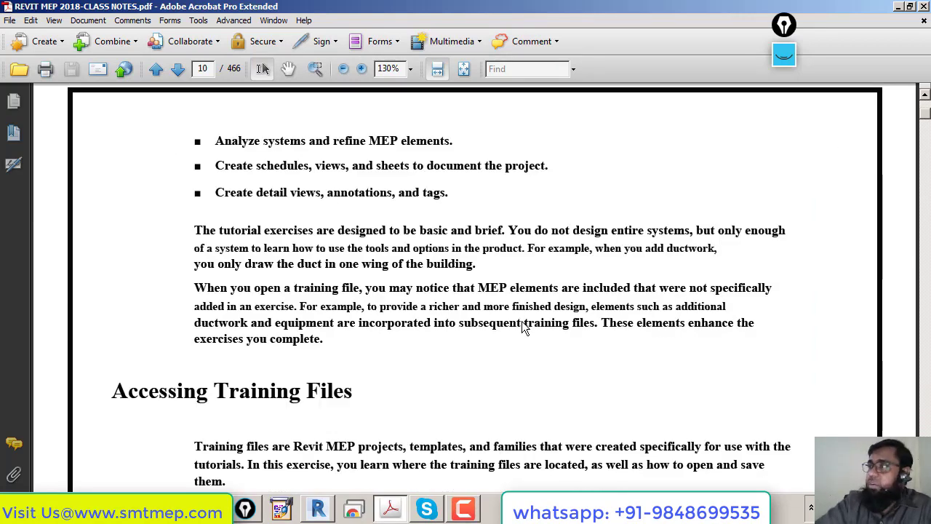
pyautogui.scroll(-5, 522, 327)
pyautogui.scroll(-5, 517, 323)
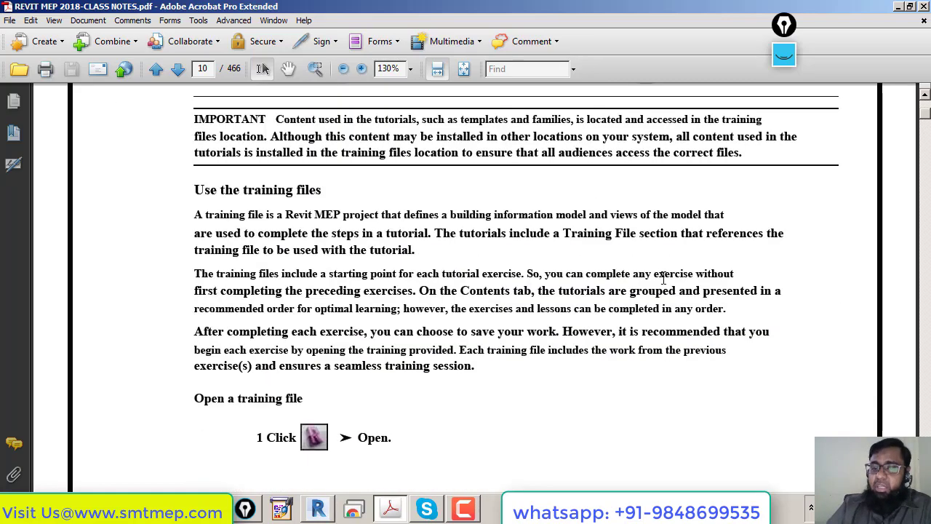
pyautogui.scroll(-10, 692, 331)
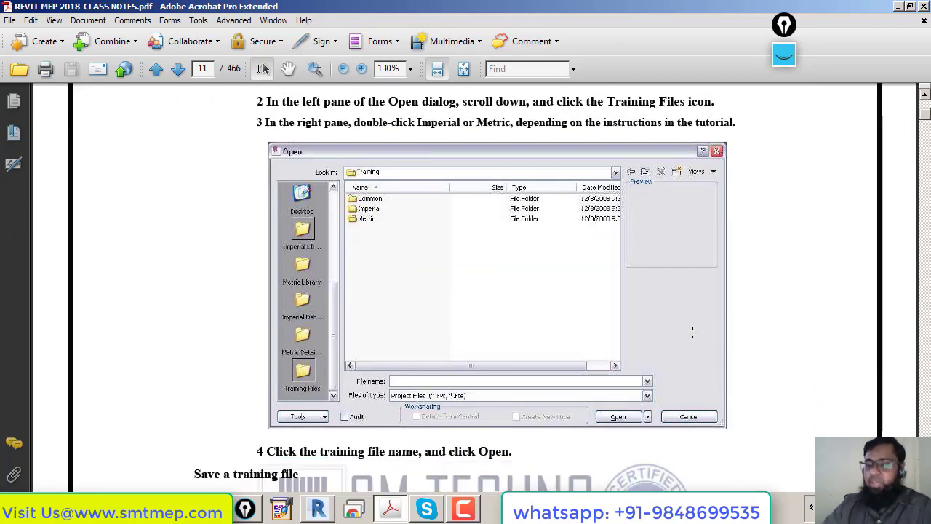
pyautogui.scroll(-15, 693, 332)
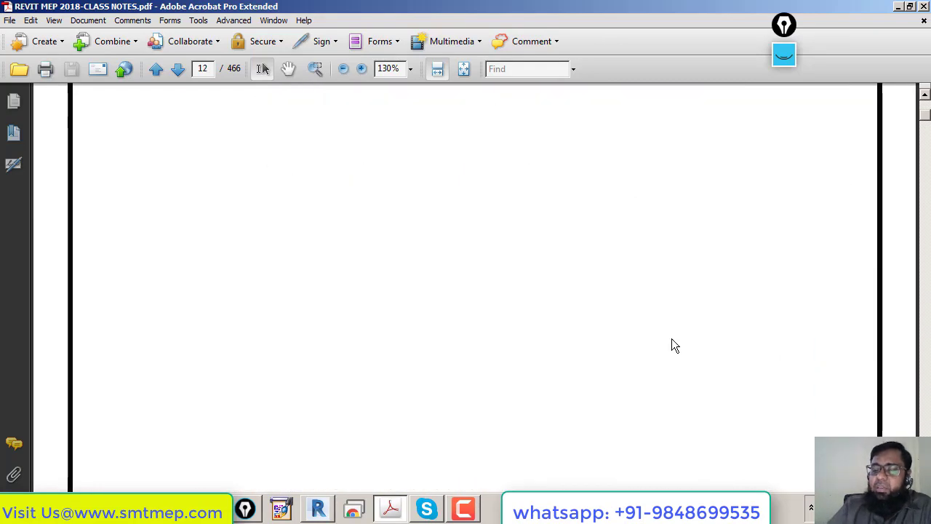
pyautogui.scroll(-15, 672, 339)
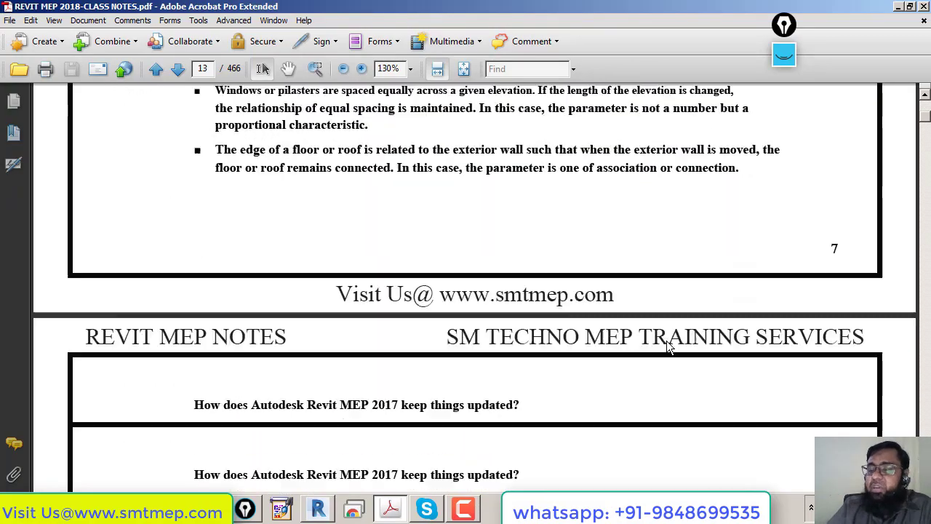
pyautogui.scroll(-15, 664, 343)
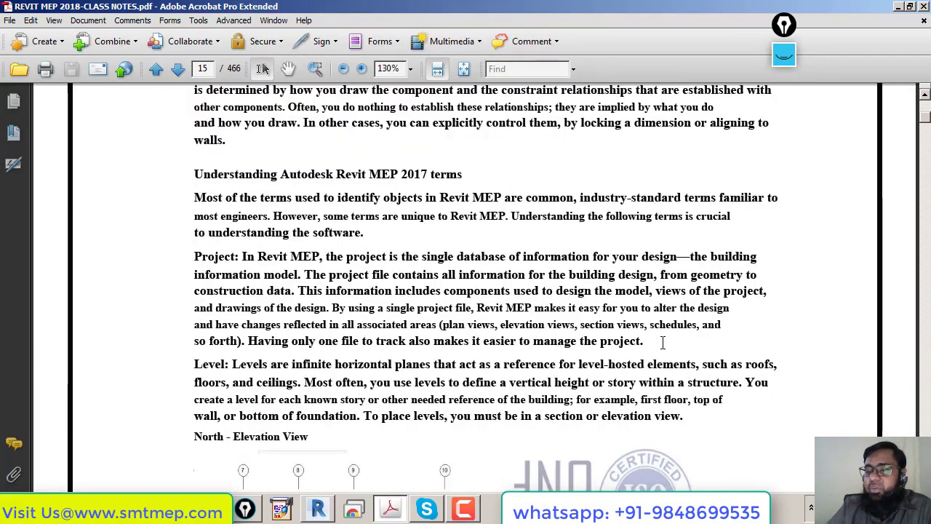
pyautogui.scroll(-15, 659, 345)
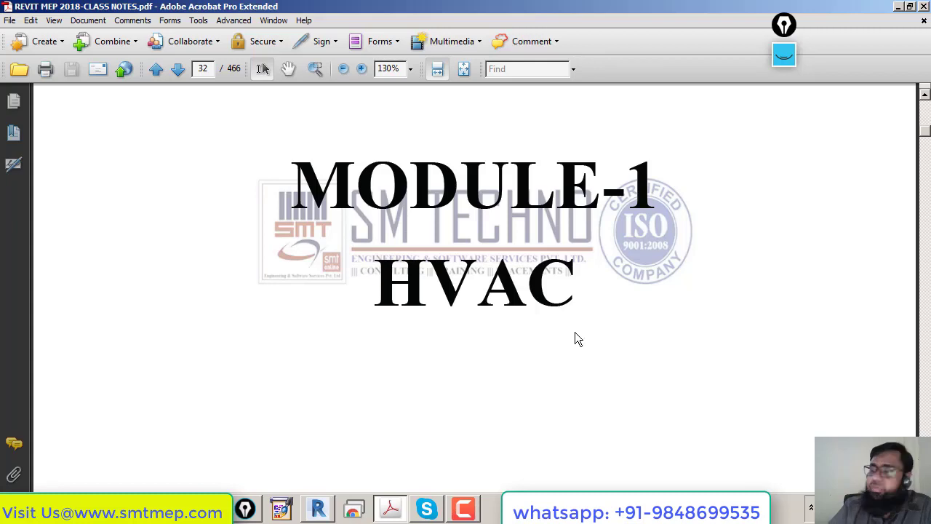
pyautogui.moveTo(626, 175); pyautogui.dragTo(653, 176)
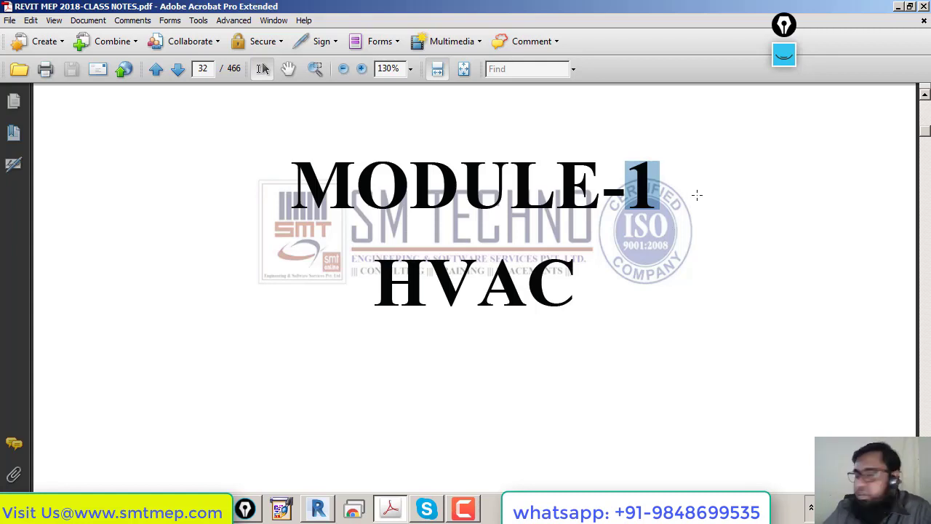
# Step: Read the Creating an MEP Project section on page 34, including the procedure for starting a project from an existing template
pyautogui.scroll(-10, 733, 204)
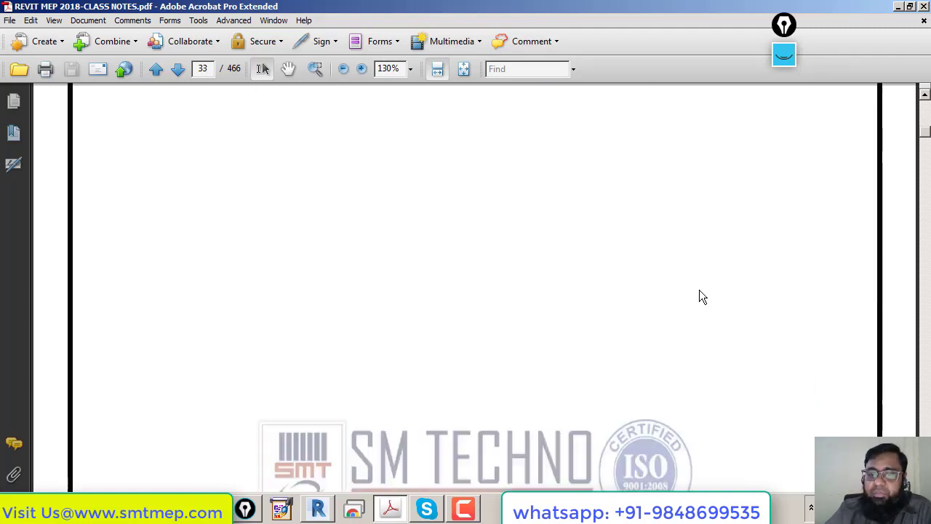
pyautogui.scroll(-10, 670, 301)
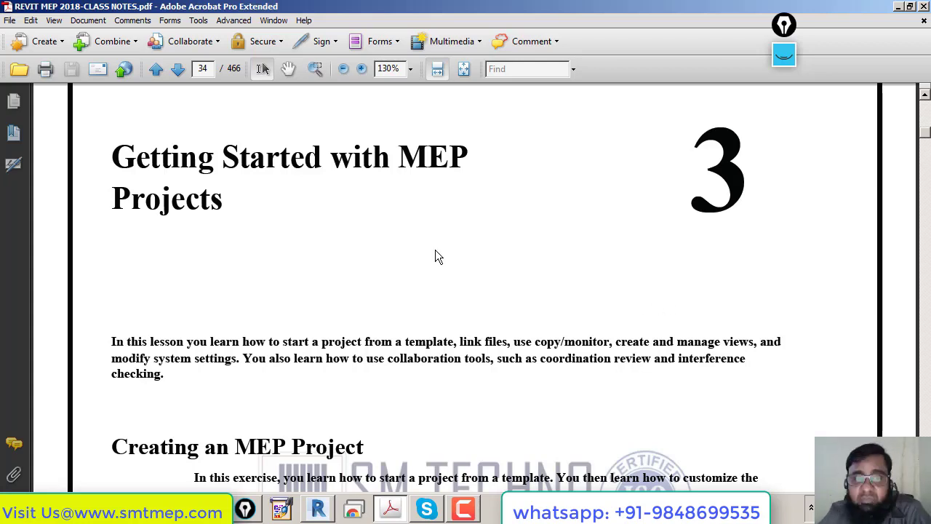
pyautogui.scroll(-5, 435, 255)
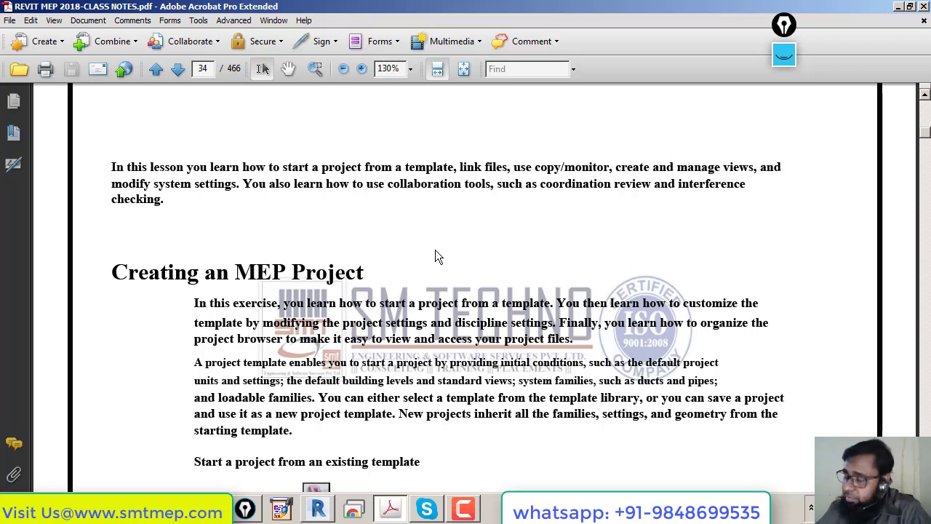
pyautogui.scroll(-7, 435, 255)
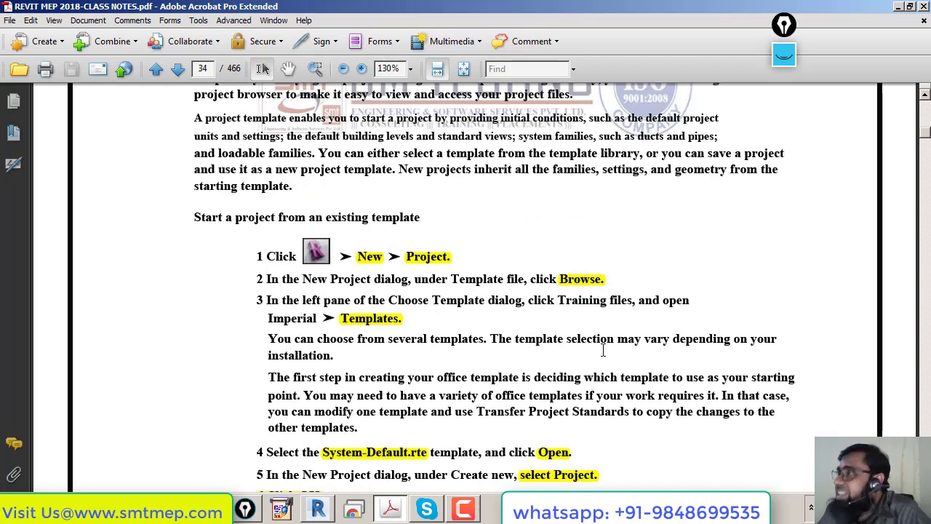
pyautogui.scroll(-3, 603, 350)
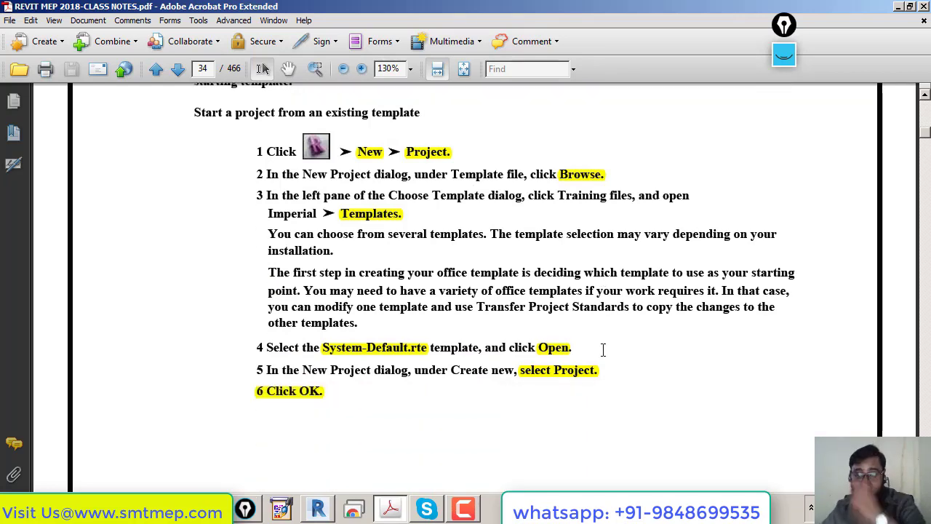
pyautogui.scroll(1, 566, 226)
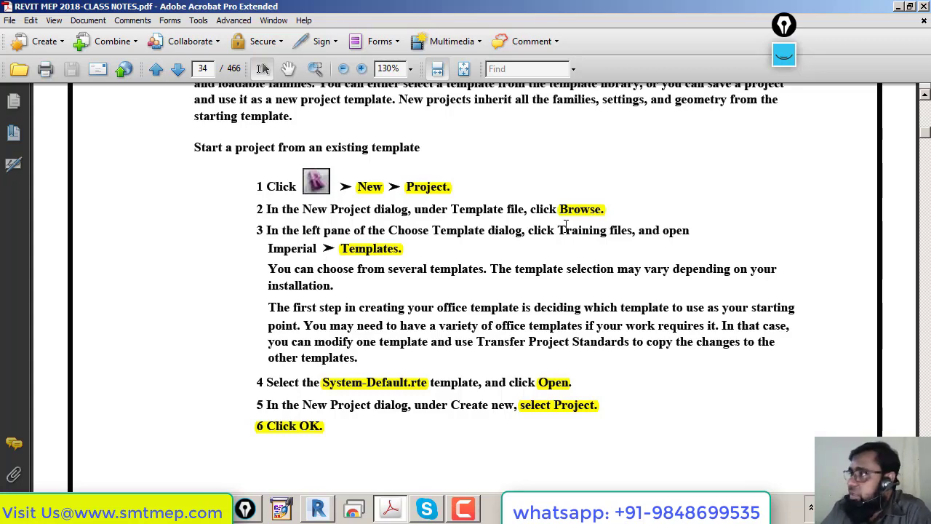
# Step: Review the class notes procedure on pages 34 and 35 for starting a project from the System-Default.rte template
pyautogui.scroll(-10, 566, 225)
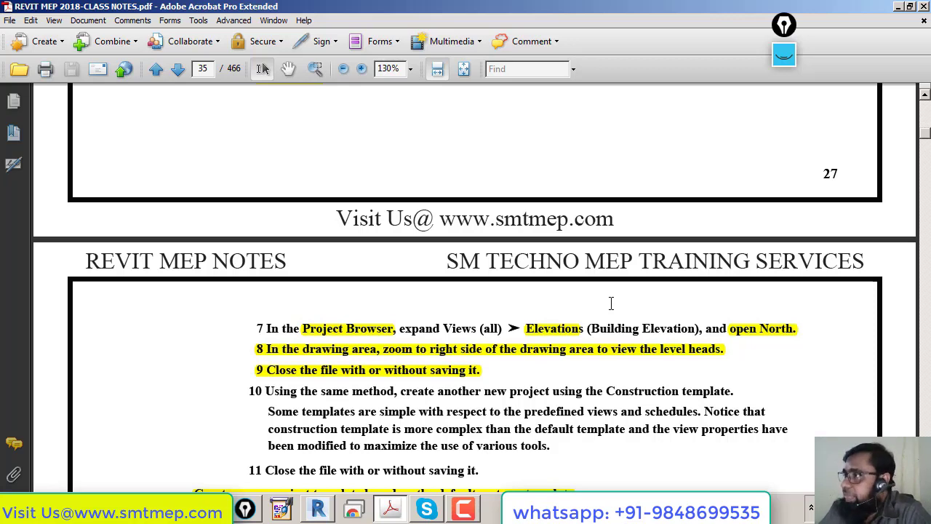
pyautogui.scroll(5, 611, 304)
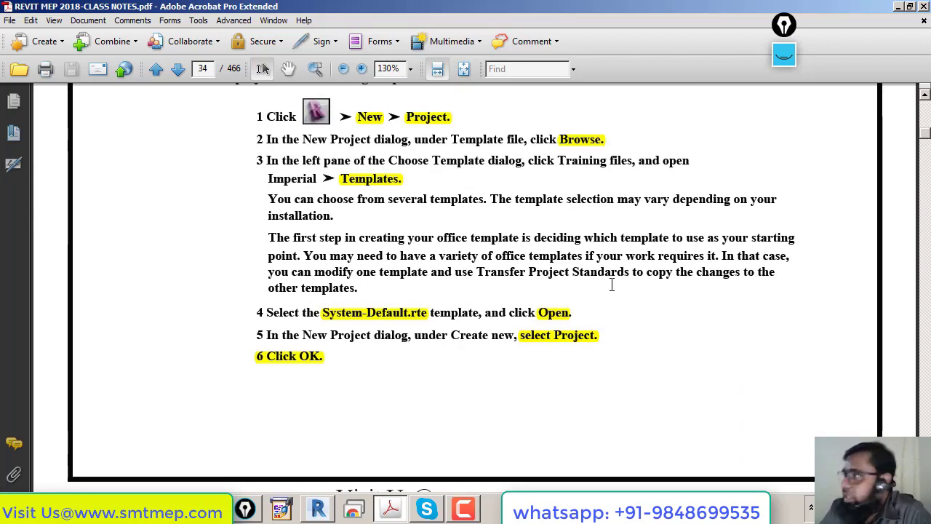
pyautogui.moveTo(257, 312); pyautogui.dragTo(573, 312)
pyautogui.click(374, 335)
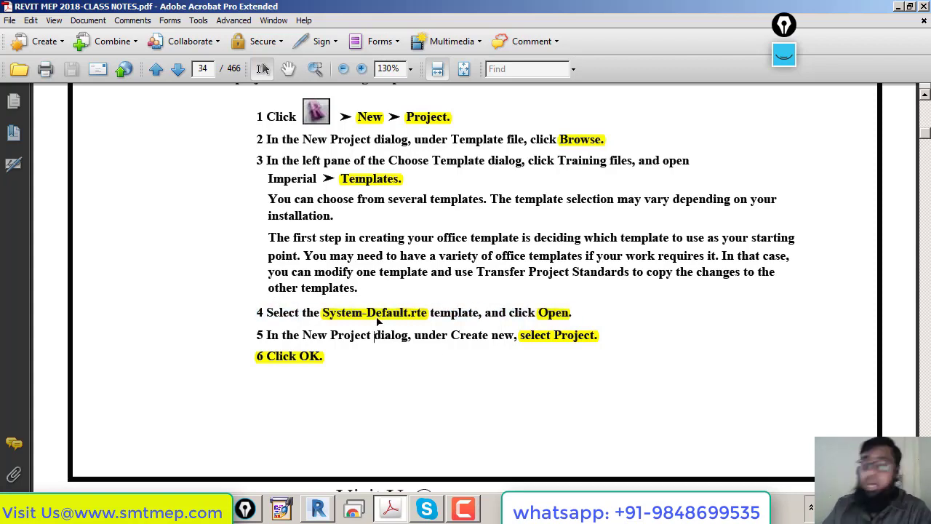
pyautogui.scroll(2, 377, 321)
pyautogui.scroll(-1, 298, 237)
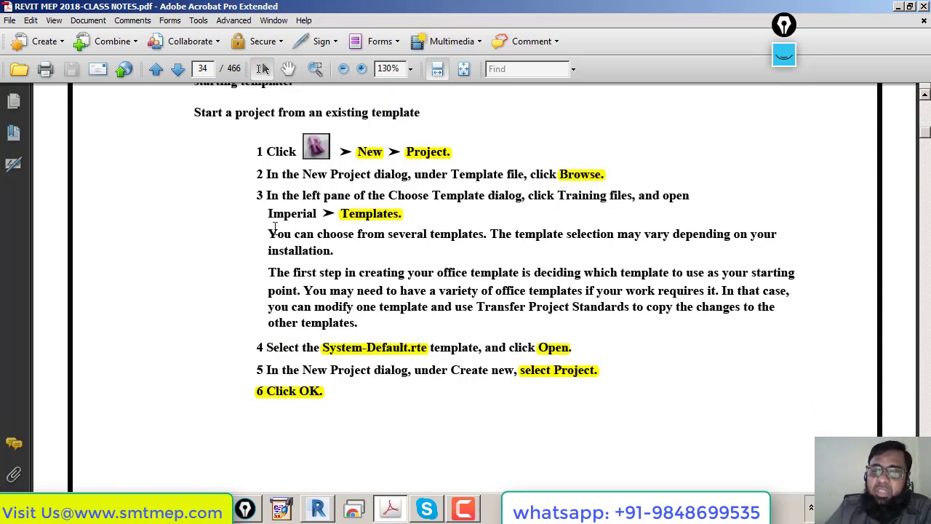
# Step: Switch to Revit and close the RME_Mech_Piping_08_i project without saving its changes
pyautogui.click(320, 511)
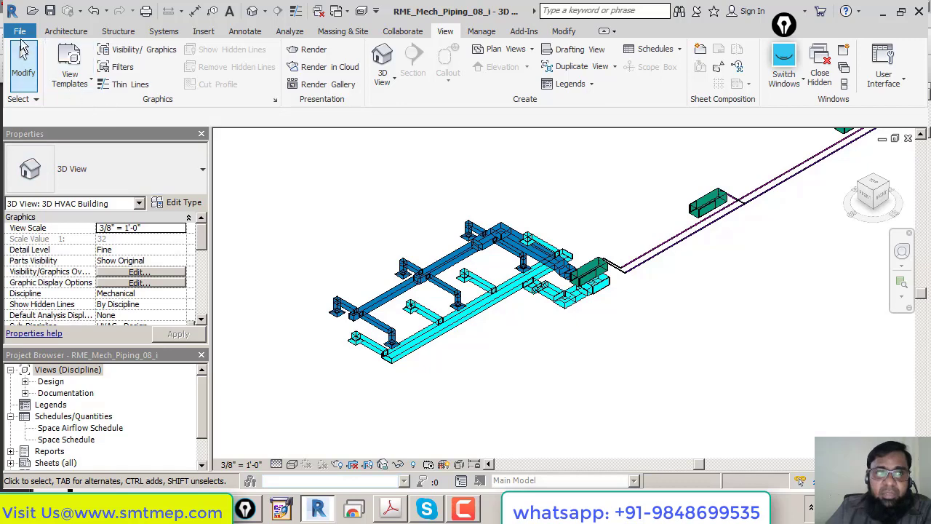
pyautogui.click(19, 32)
pyautogui.click(31, 402)
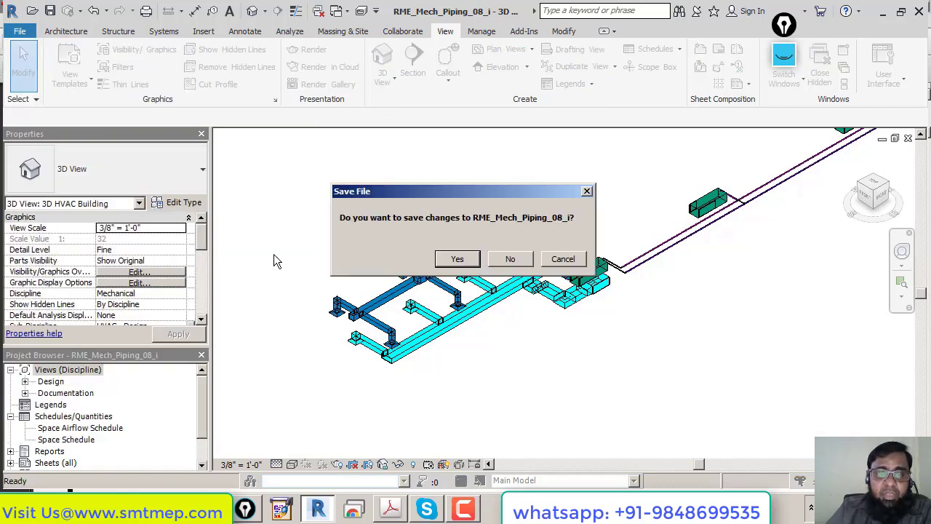
pyautogui.click(519, 256)
pyautogui.click(19, 31)
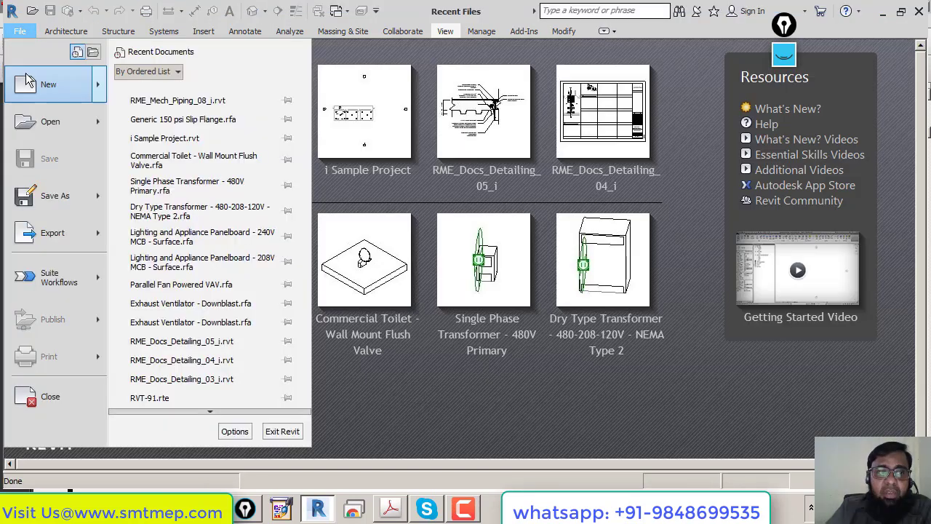
pyautogui.moveTo(26, 78)
pyautogui.click(182, 90)
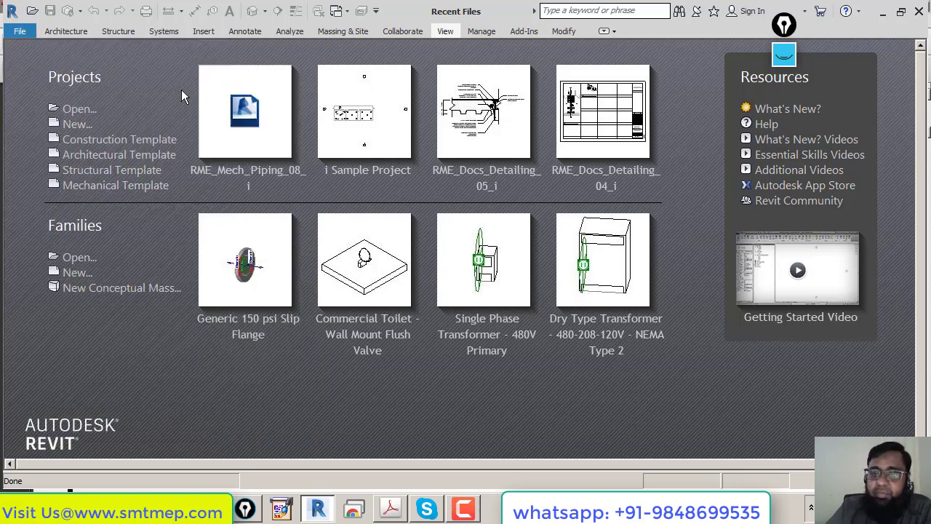
pyautogui.click(483, 289)
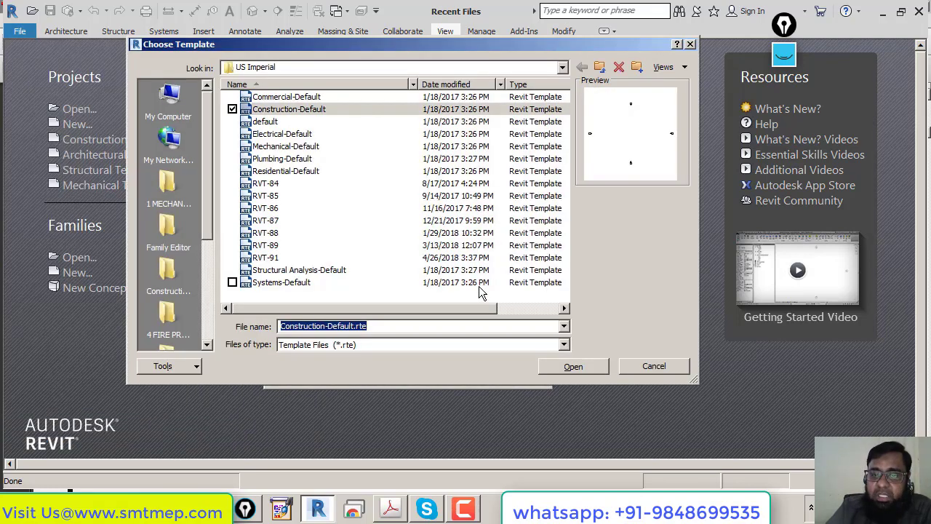
pyautogui.click(285, 285)
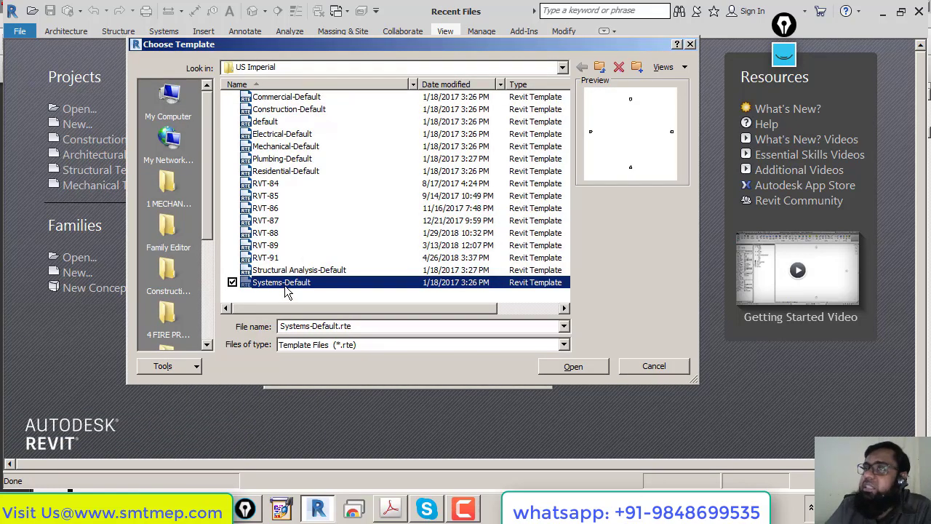
pyautogui.click(390, 509)
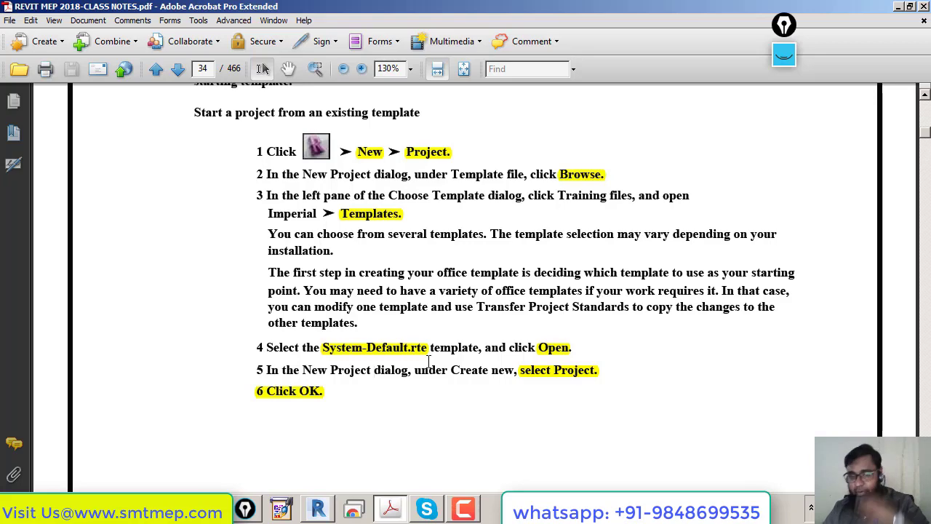
pyautogui.click(320, 512)
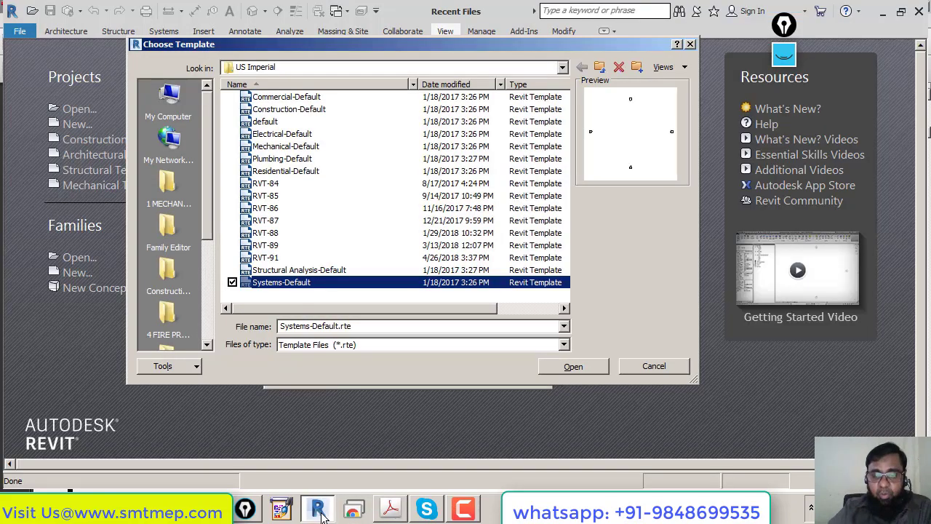
pyautogui.click(628, 371)
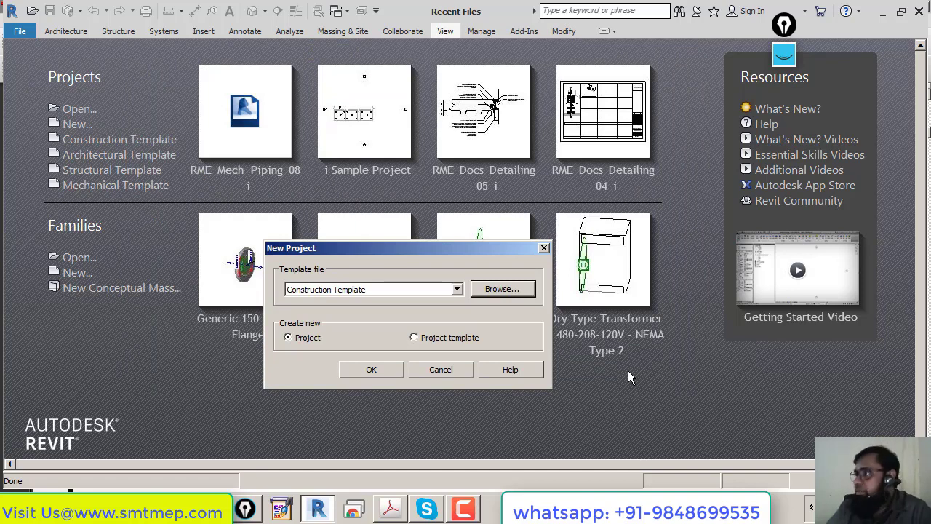
pyautogui.press('Escape')
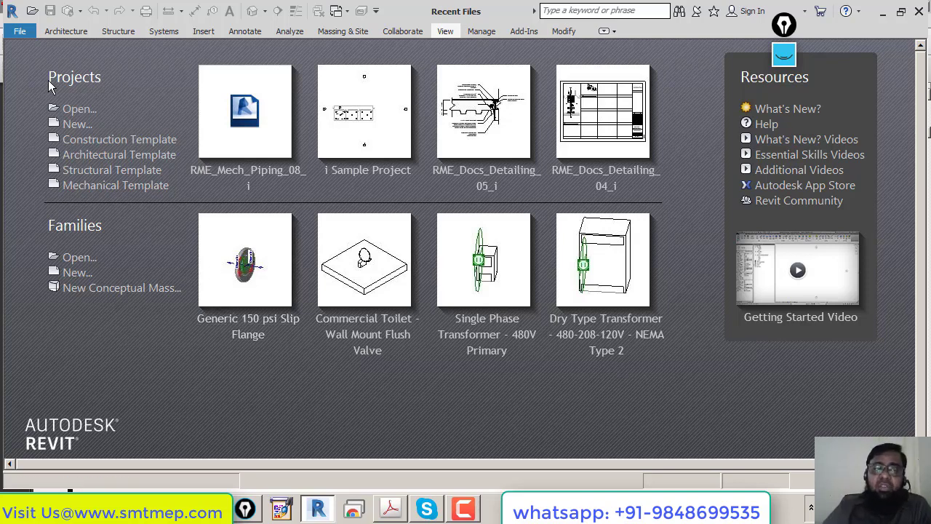
# Step: Start a new project, browse for its template file, and select Systems-Default in the US Imperial templates folder
pyautogui.click(21, 32)
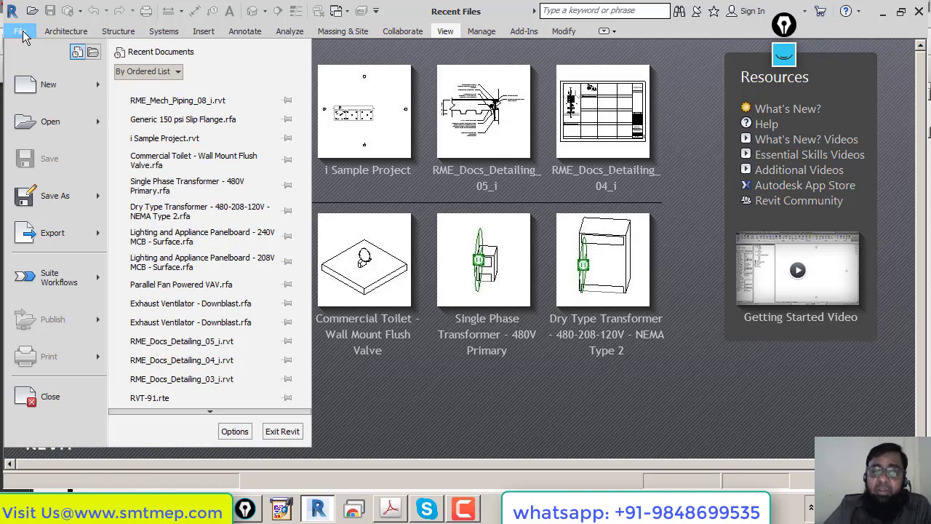
pyautogui.moveTo(53, 92)
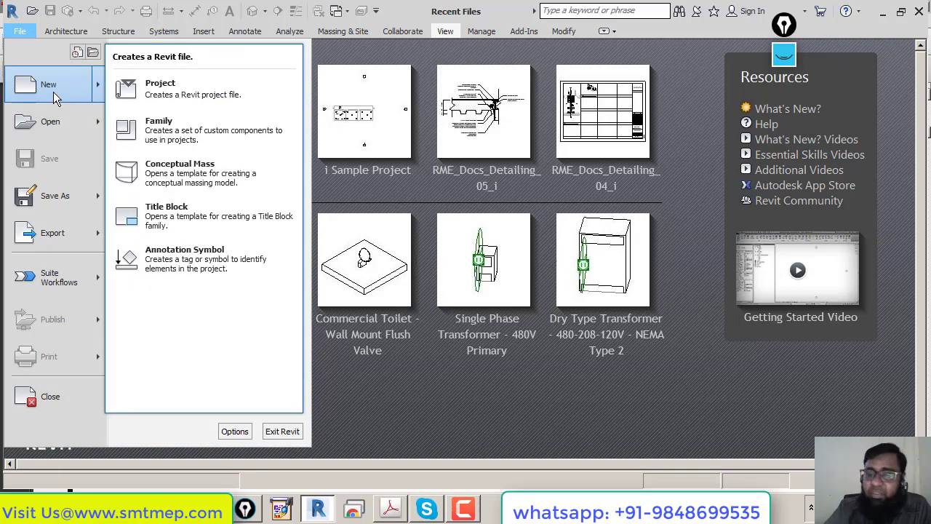
pyautogui.click(149, 95)
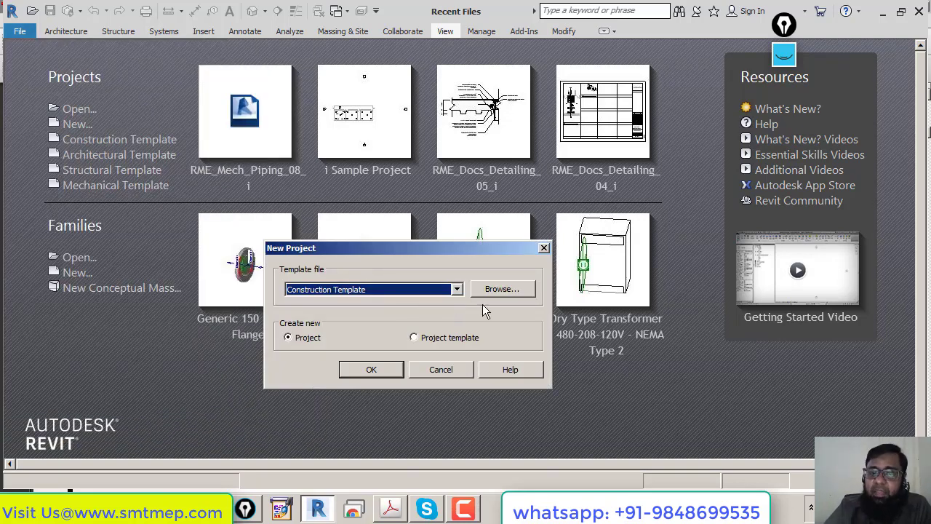
pyautogui.click(502, 290)
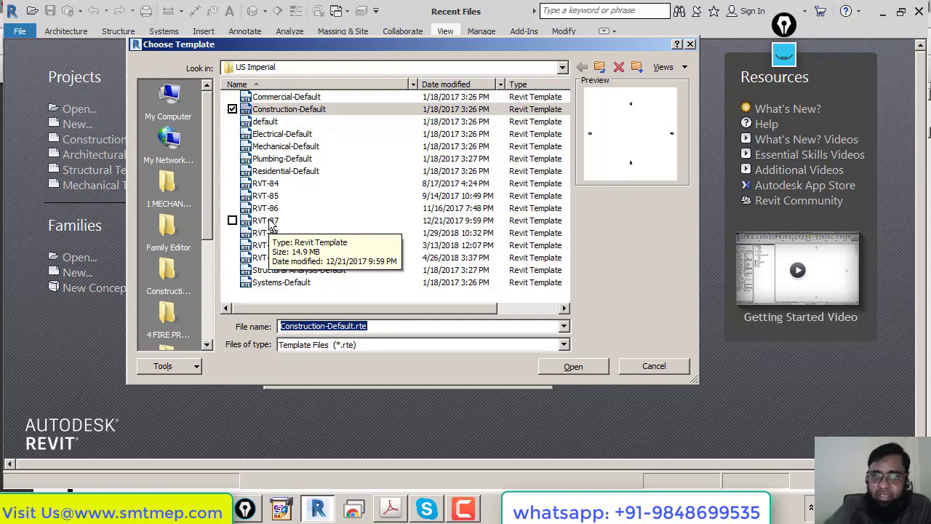
pyautogui.click(275, 284)
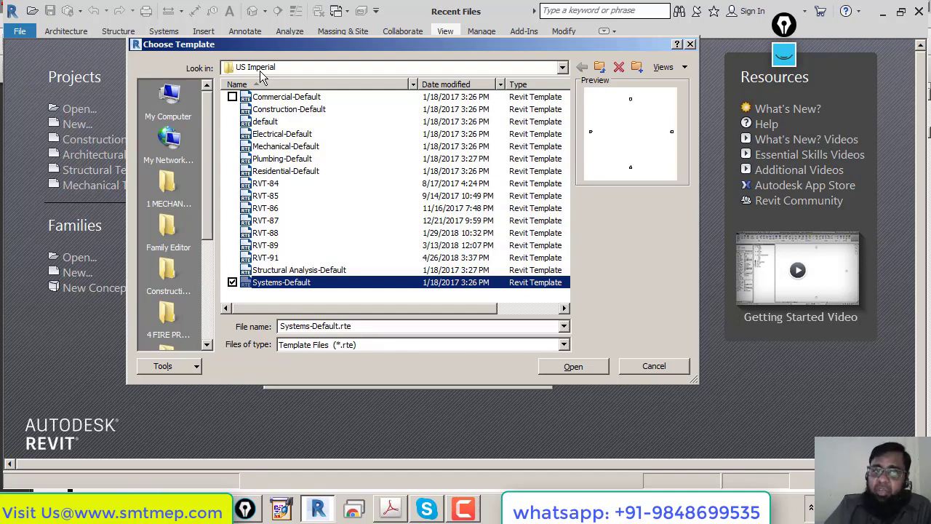
pyautogui.click(258, 70)
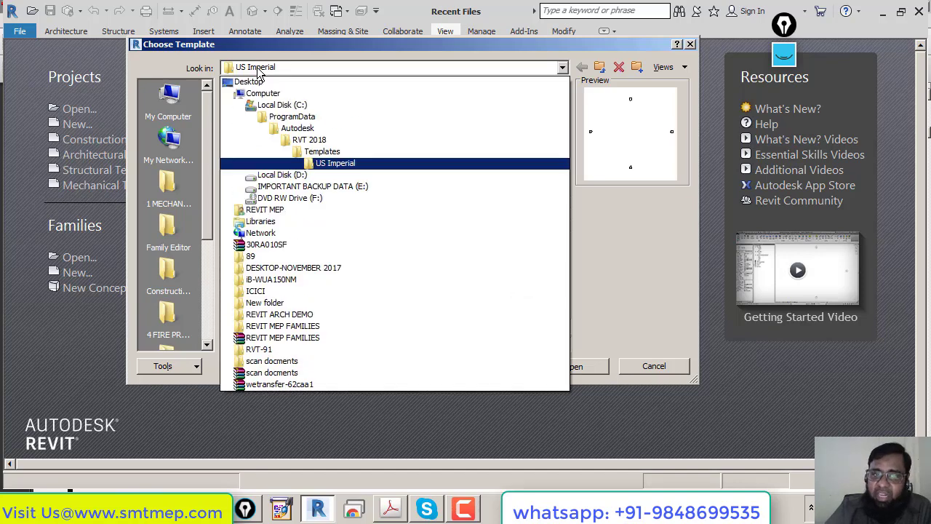
pyautogui.click(325, 163)
pyautogui.click(284, 283)
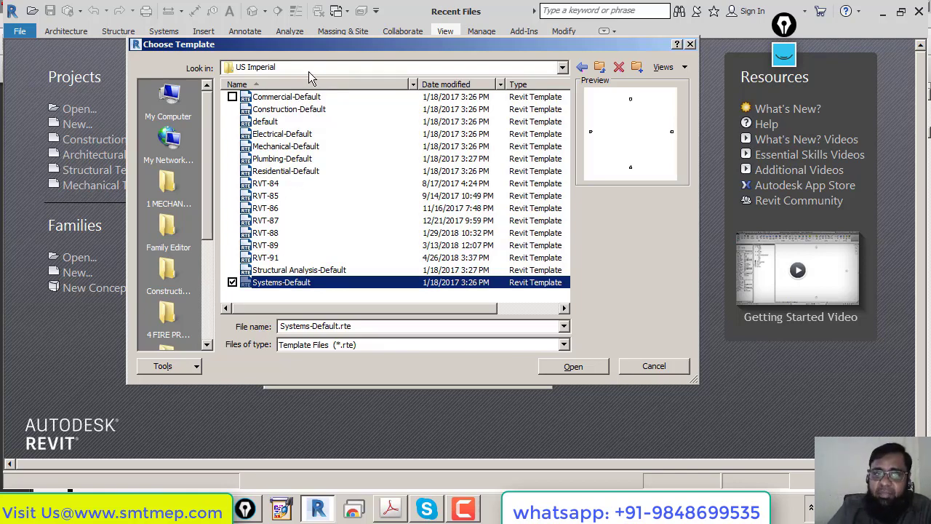
# Step: Go to the US Metric templates folder and select the Systems-Default_Metric template
pyautogui.click(275, 70)
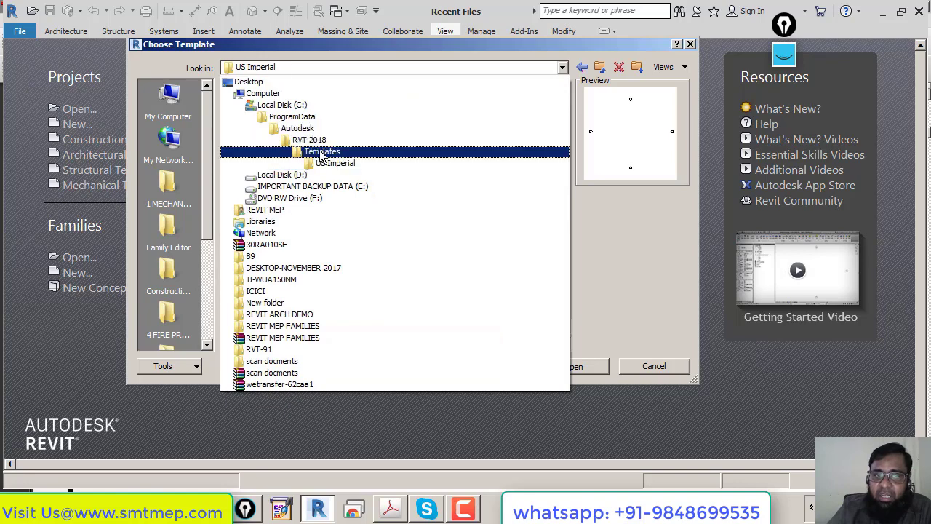
pyautogui.click(320, 152)
pyautogui.doubleClick(273, 125)
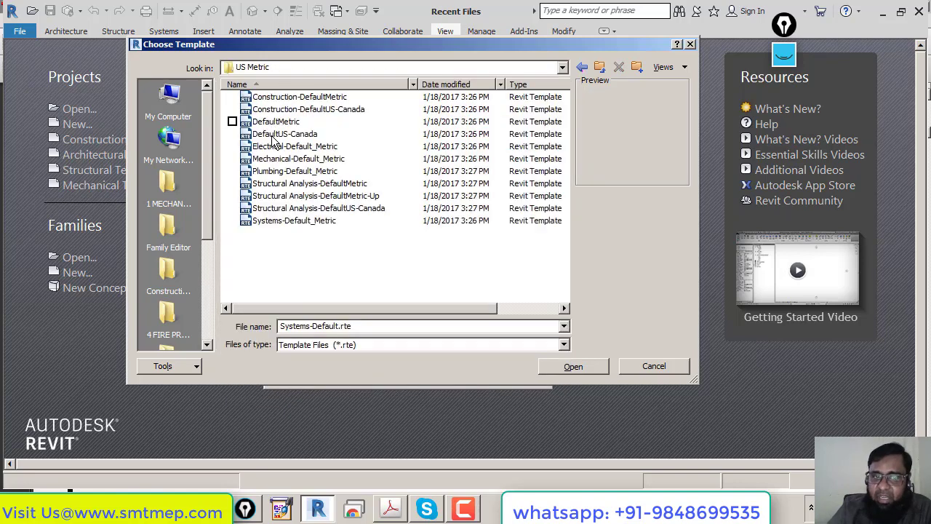
pyautogui.click(275, 220)
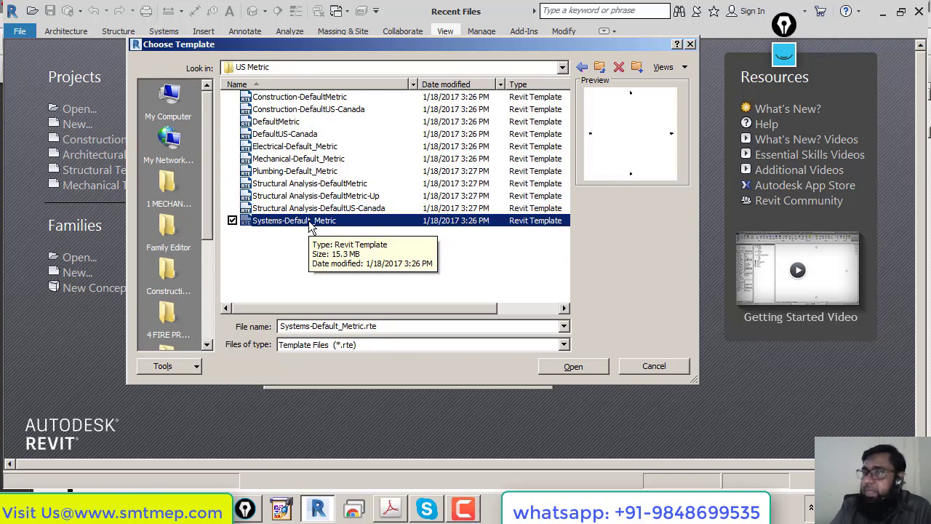
# Step: Return to the US Imperial templates folder, choose Systems-Default.rte, check the class notes, and create the file as a Project
pyautogui.click(333, 68)
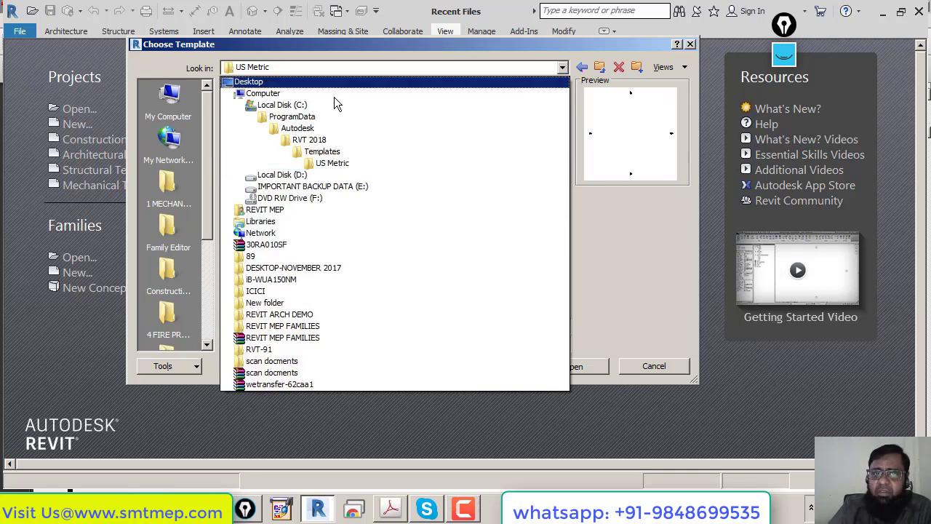
pyautogui.click(349, 153)
pyautogui.doubleClick(278, 110)
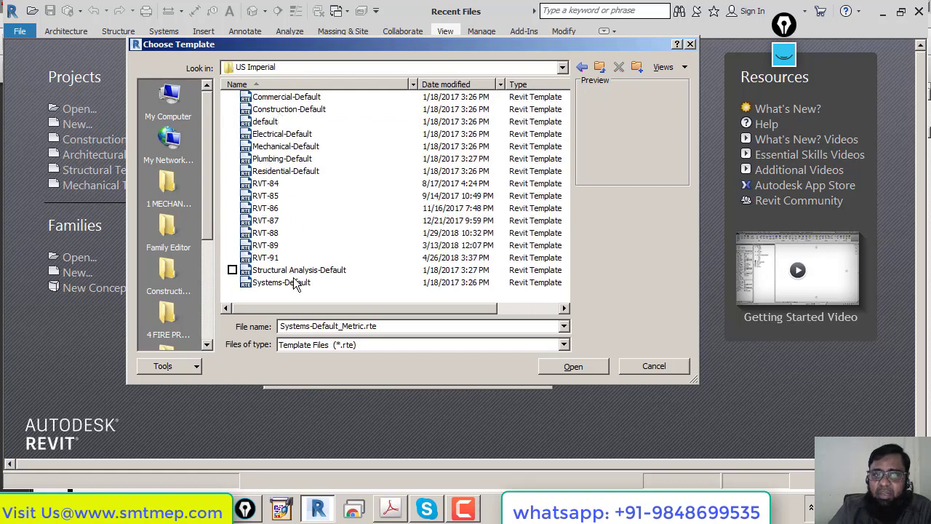
pyautogui.click(290, 282)
pyautogui.click(547, 368)
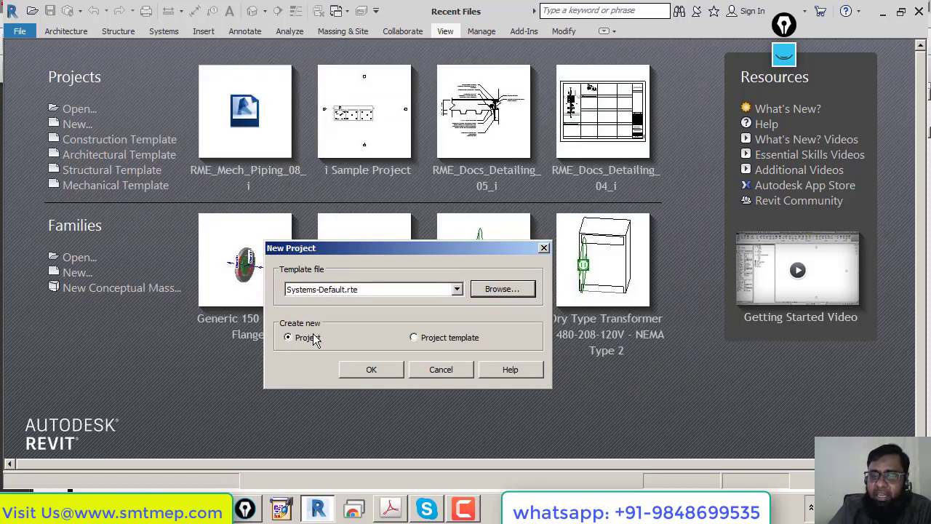
pyautogui.click(401, 505)
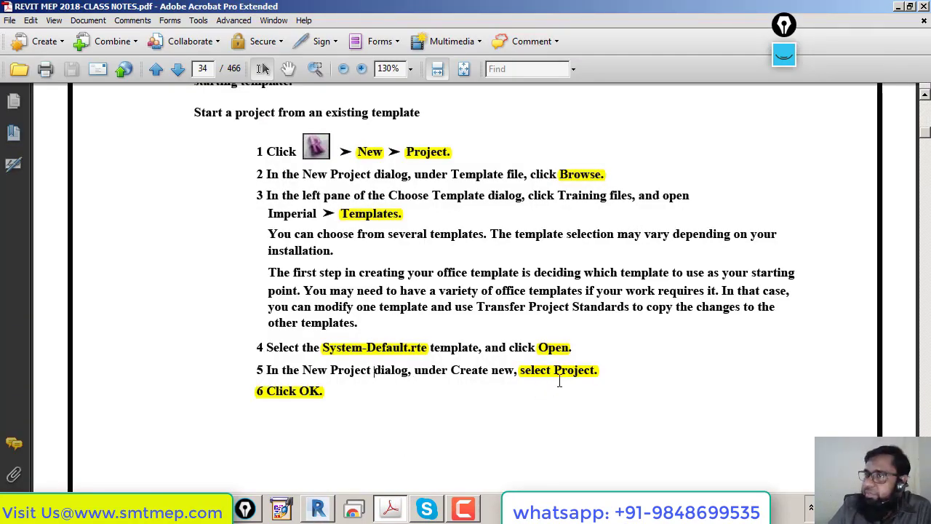
pyautogui.click(319, 509)
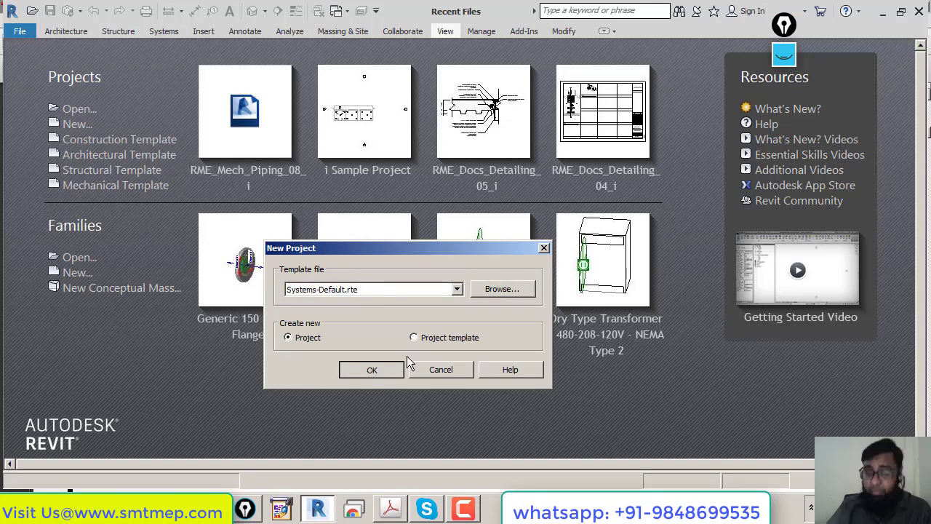
pyautogui.press('Return')
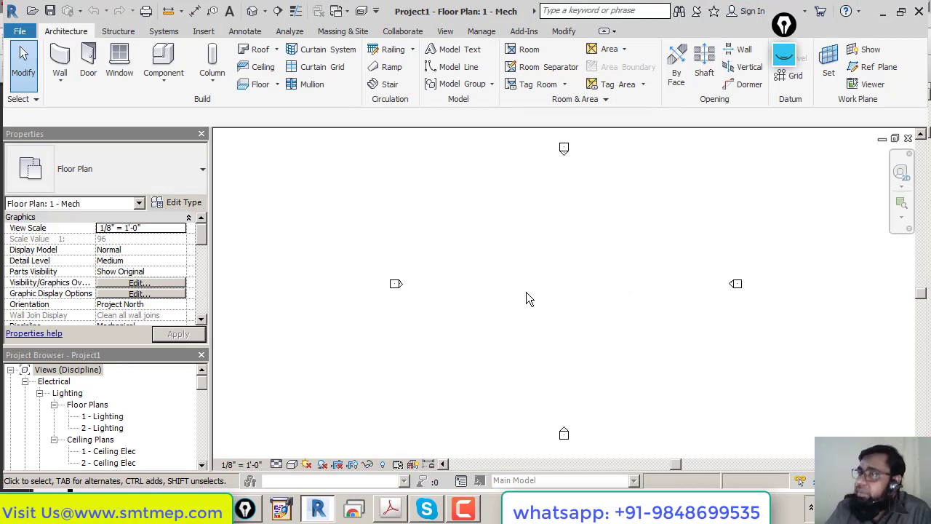
pyautogui.scroll(-1, 526, 292)
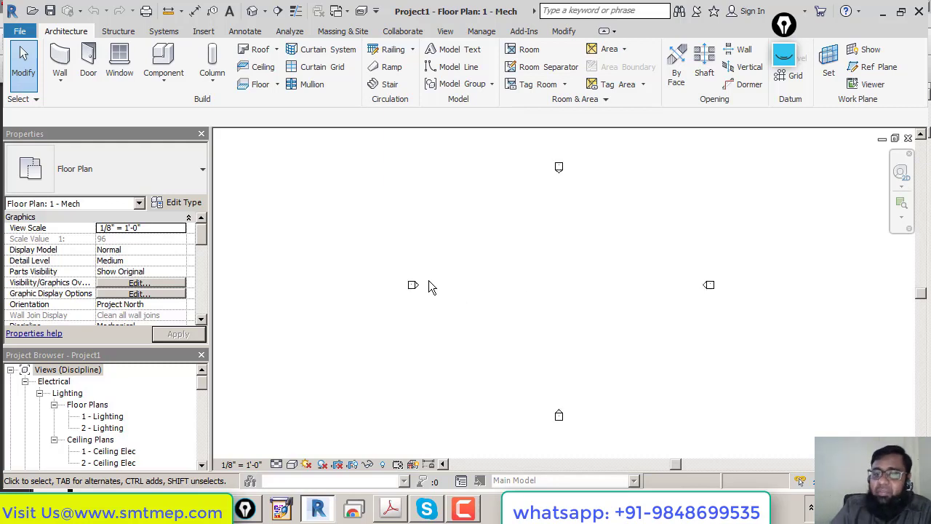
pyautogui.click(429, 288)
pyautogui.click(415, 301)
pyautogui.press('Escape')
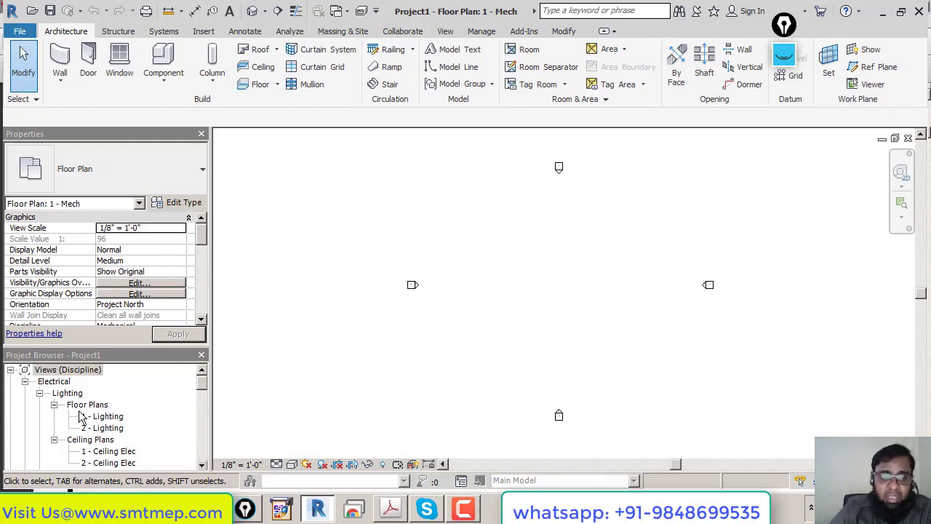
# Step: Open the 1 - Lighting floor plan, followed by the North - Mech building elevation under the HVAC views
pyautogui.doubleClick(105, 417)
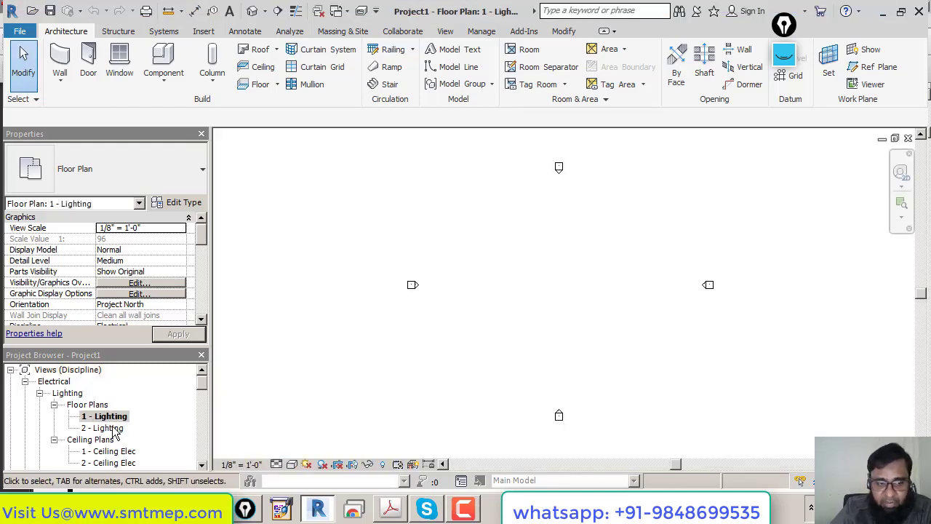
pyautogui.moveTo(203, 384); pyautogui.dragTo(208, 422)
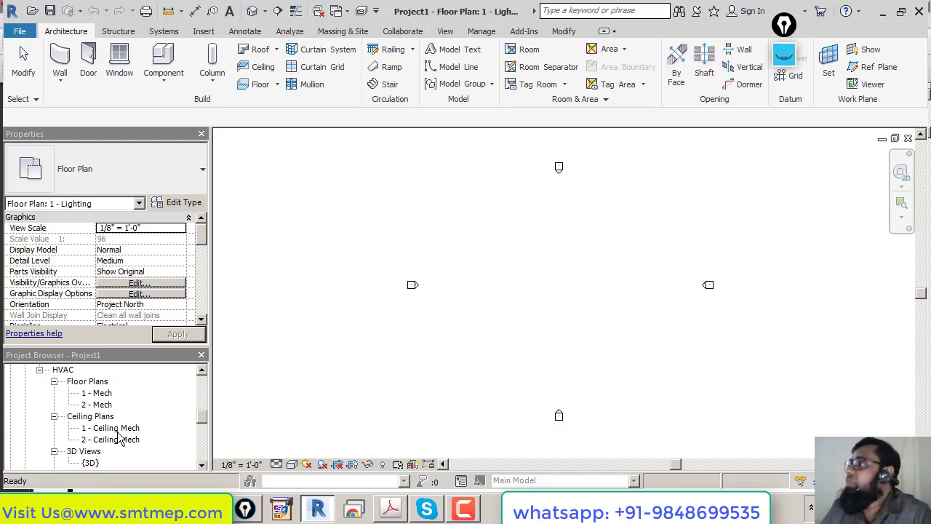
pyautogui.scroll(-3, 120, 437)
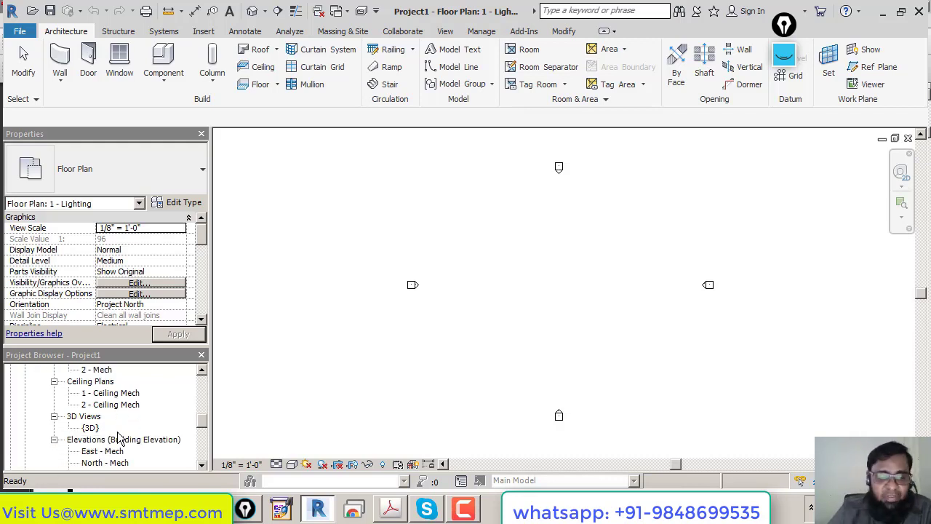
pyautogui.click(108, 441)
pyautogui.doubleClick(108, 441)
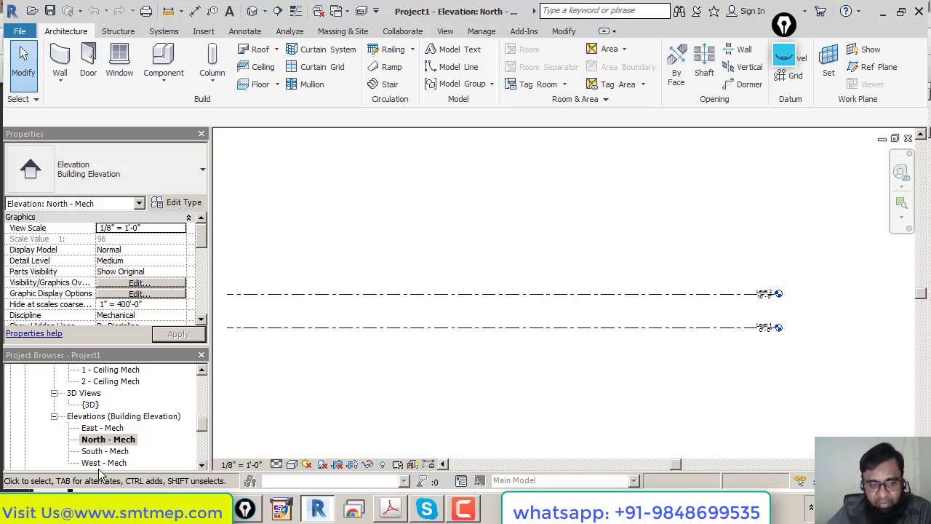
# Step: Examine the Level 1 and Level 2 heads and their heights in the North - Mech elevation
pyautogui.click(202, 465)
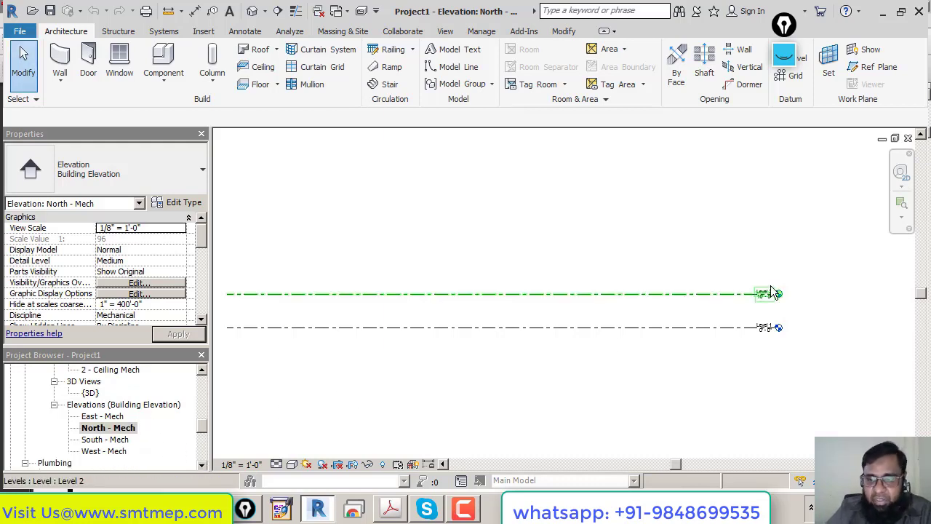
pyautogui.scroll(3, 773, 293)
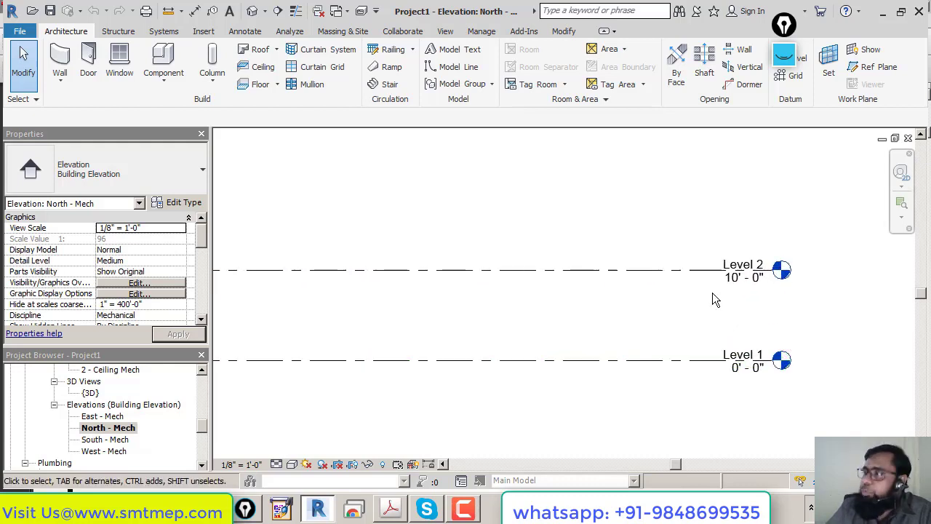
pyautogui.moveTo(713, 294); pyautogui.dragTo(684, 300, button='middle')
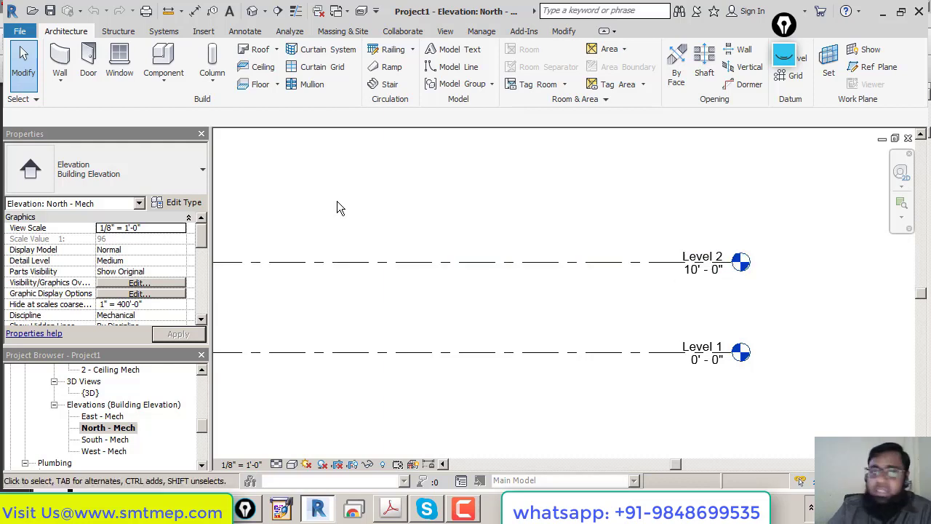
pyautogui.scroll(-1, 680, 296)
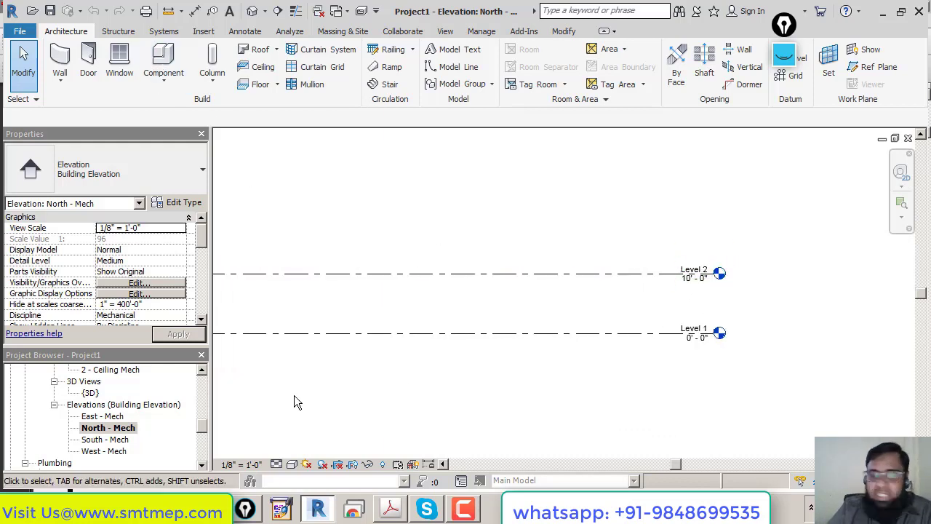
pyautogui.scroll(8, 136, 429)
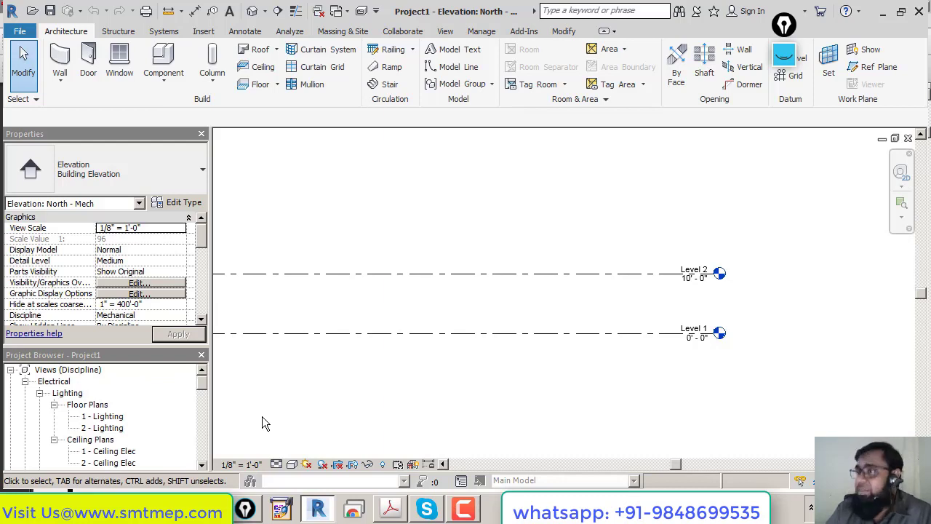
# Step: Review the HVAC formats in the project units and set the Electrical discipline's Illuminance unit to Lux
pyautogui.press('u')
pyautogui.press('n')
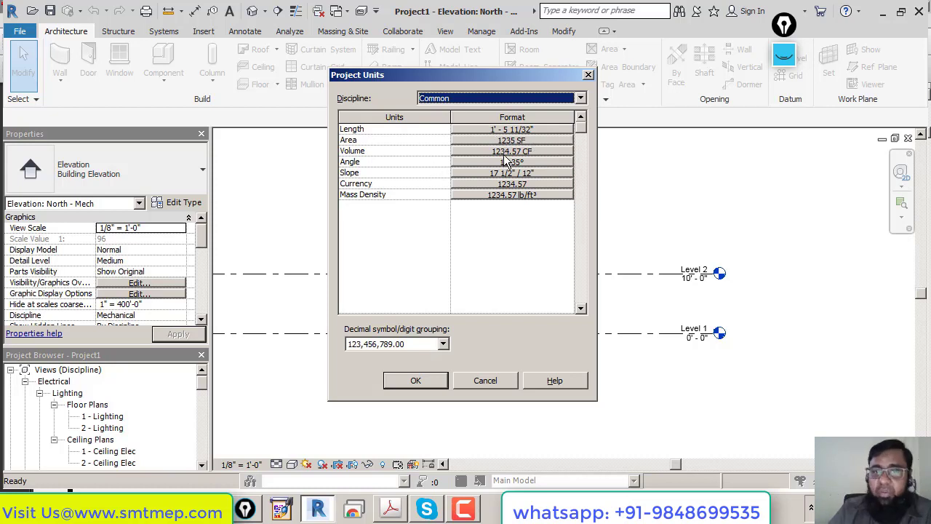
pyautogui.click(488, 102)
pyautogui.click(485, 129)
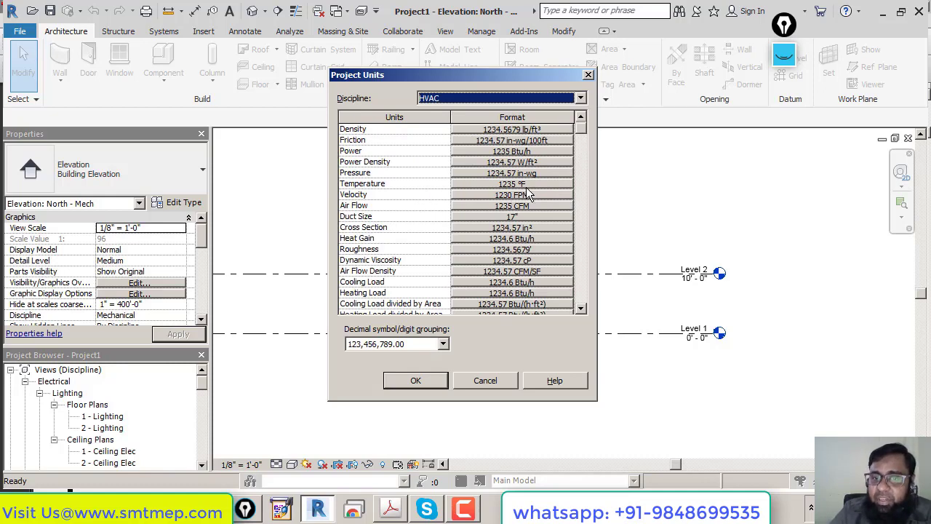
pyautogui.click(495, 102)
pyautogui.click(489, 142)
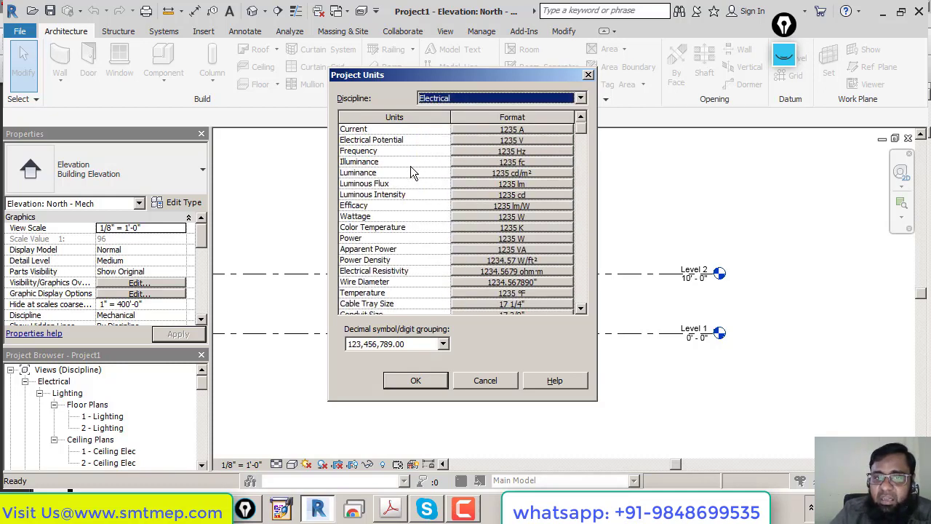
pyautogui.click(521, 164)
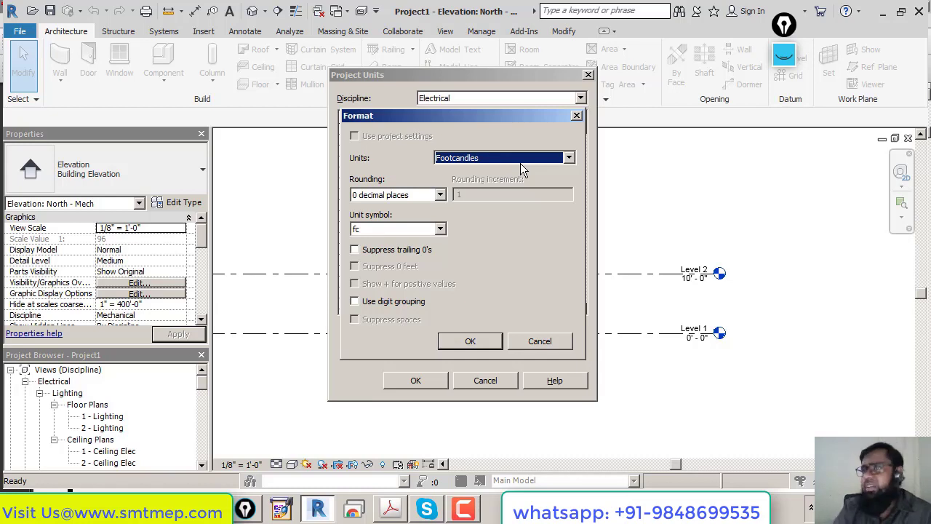
pyautogui.click(521, 163)
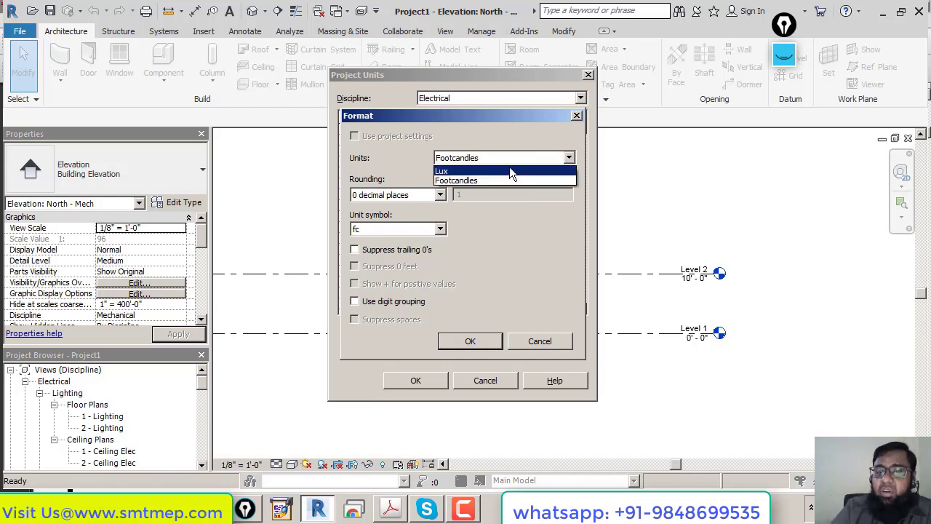
pyautogui.click(506, 170)
pyautogui.click(470, 339)
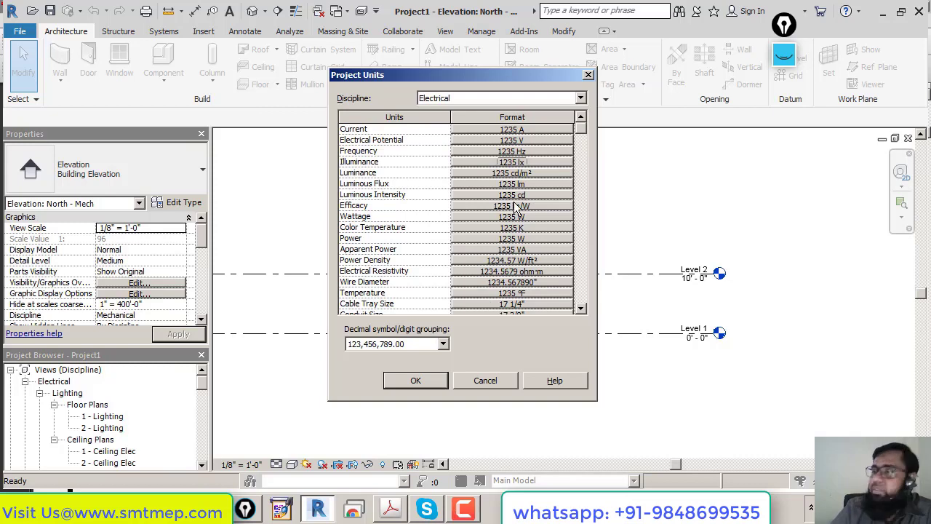
# Step: Set the HVAC discipline's Duct Size unit to Millimeters and apply the project units
pyautogui.click(476, 97)
pyautogui.click(477, 127)
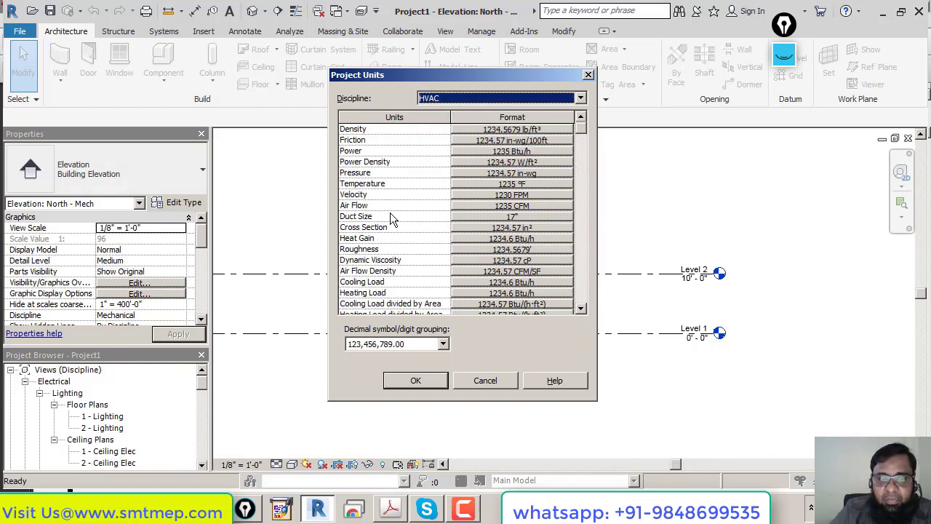
pyautogui.click(508, 217)
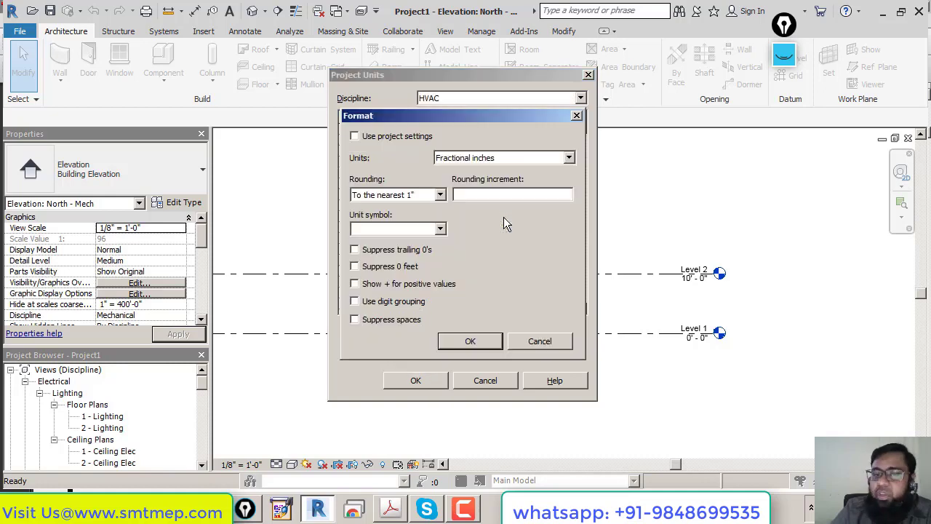
pyautogui.click(487, 160)
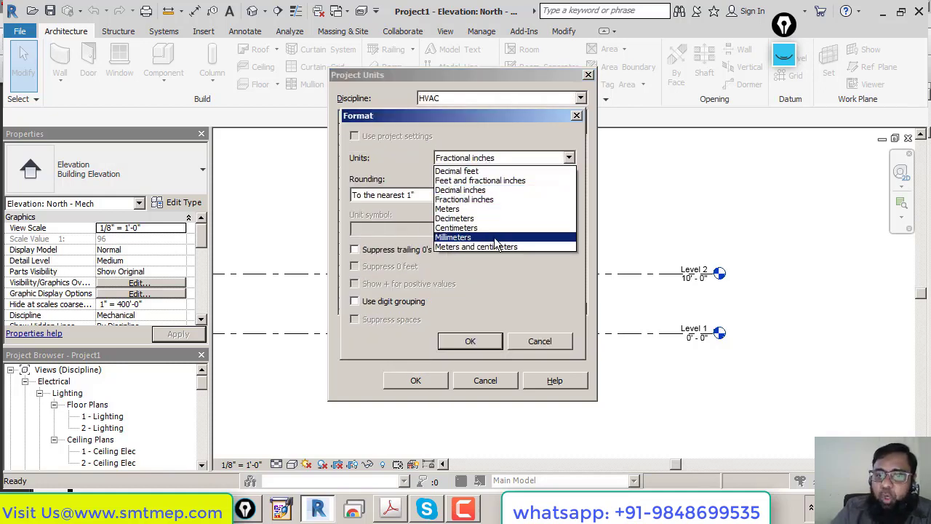
pyautogui.click(496, 238)
pyautogui.click(467, 340)
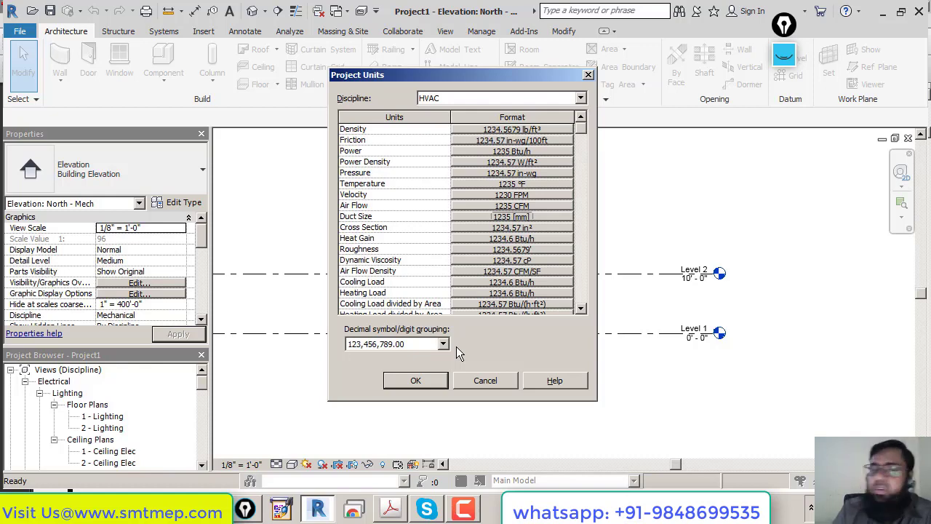
pyautogui.click(418, 381)
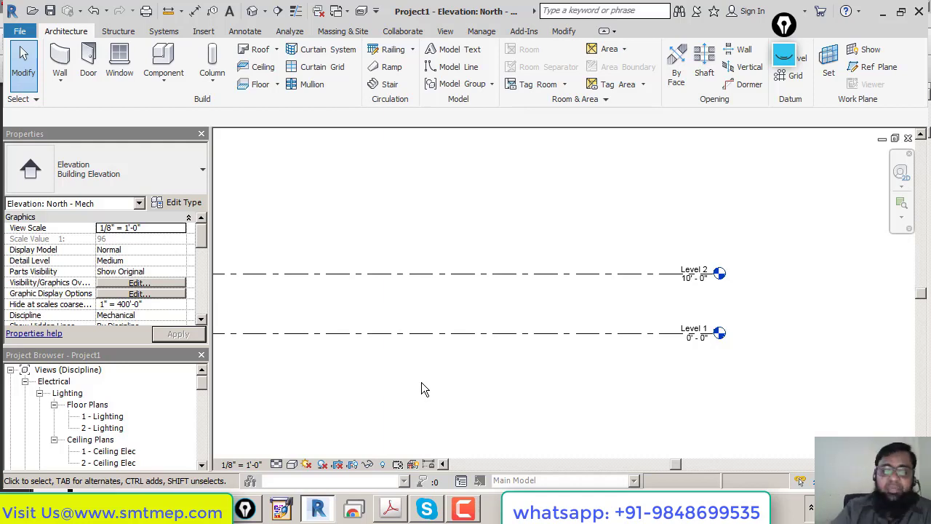
pyautogui.scroll(-5, 588, 318)
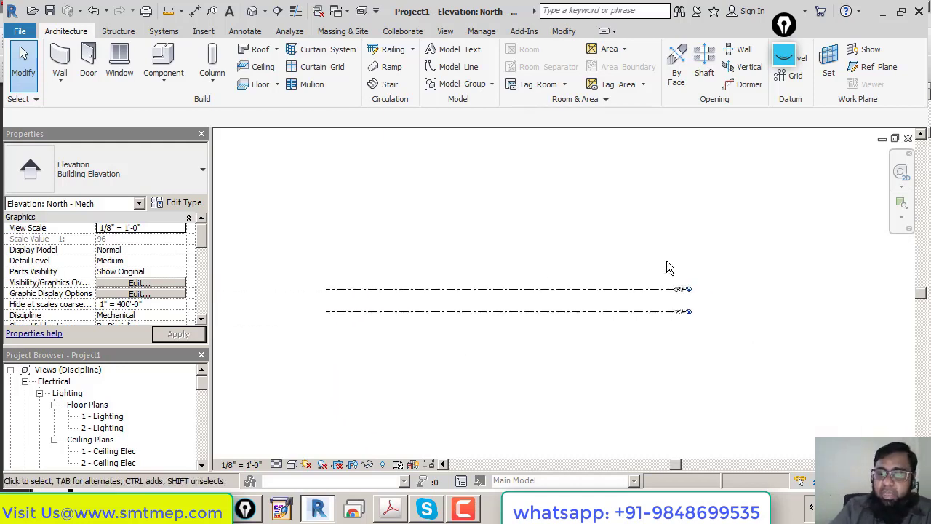
pyautogui.moveTo(669, 267); pyautogui.dragTo(686, 235, button='middle')
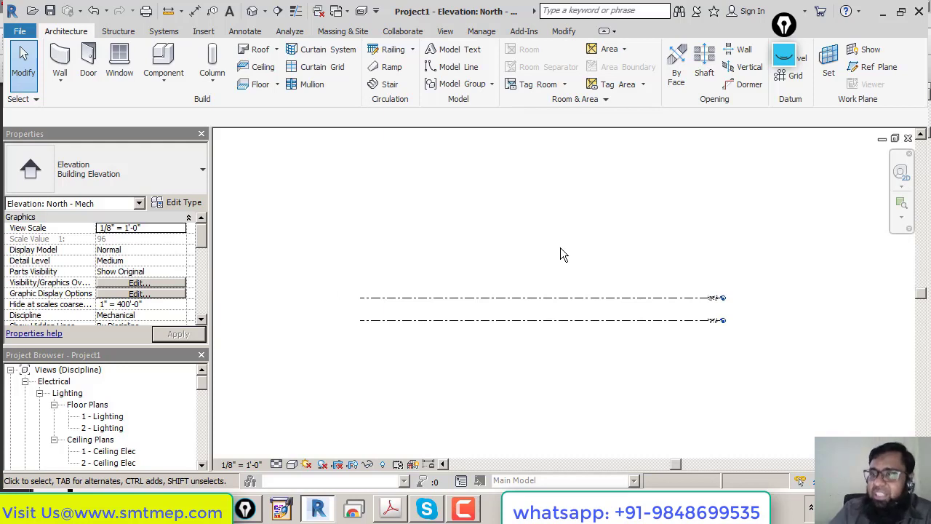